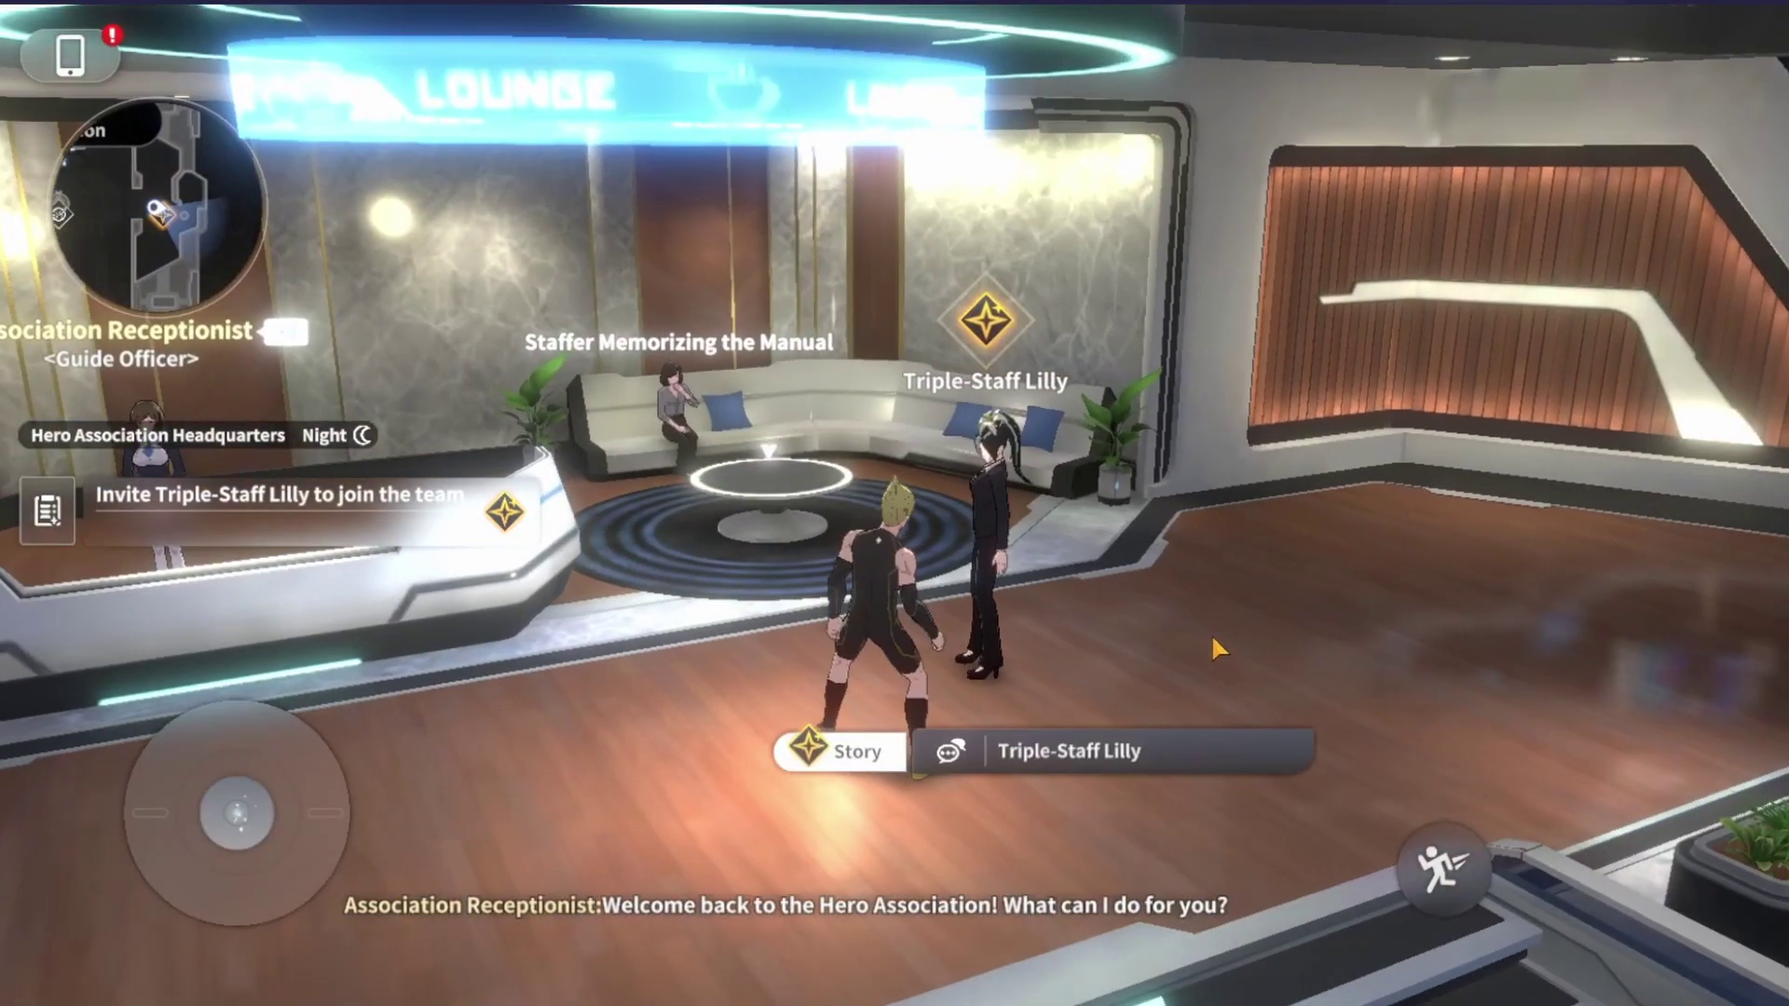
Advance the game's tutorial prompts about new avatars and open the Exploration Scene Image feature
drag(1211, 633, 1043, 735)
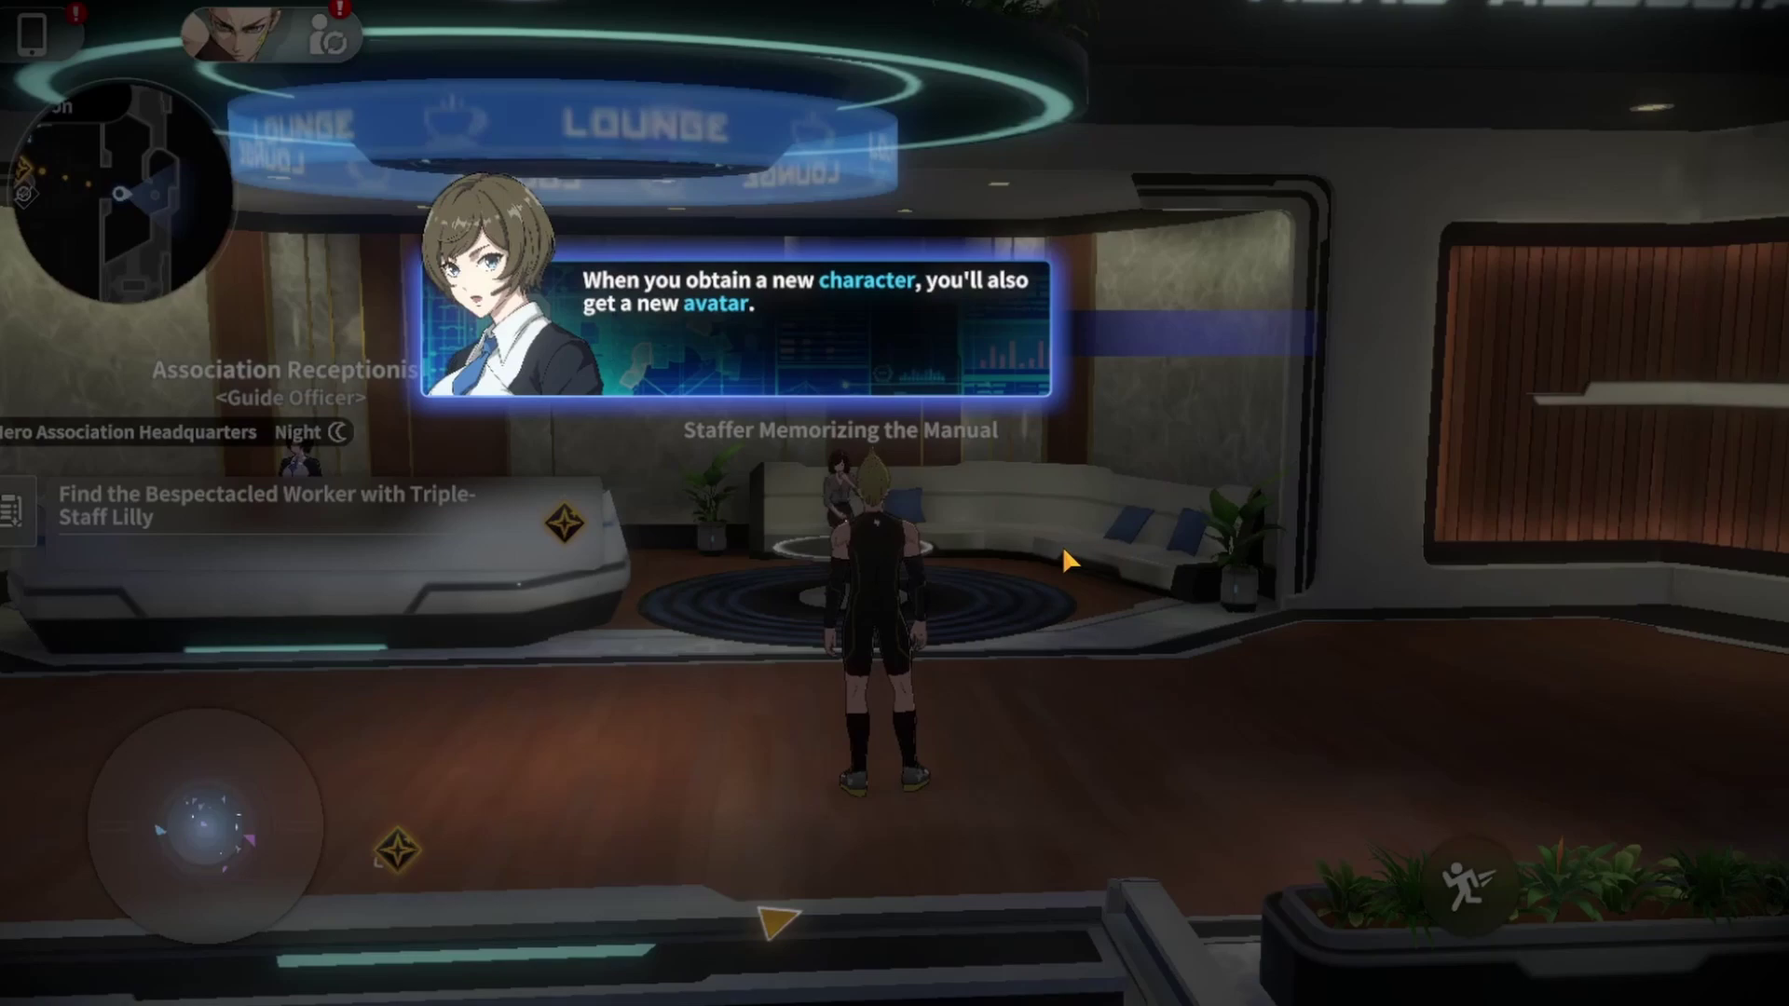
click(1064, 549)
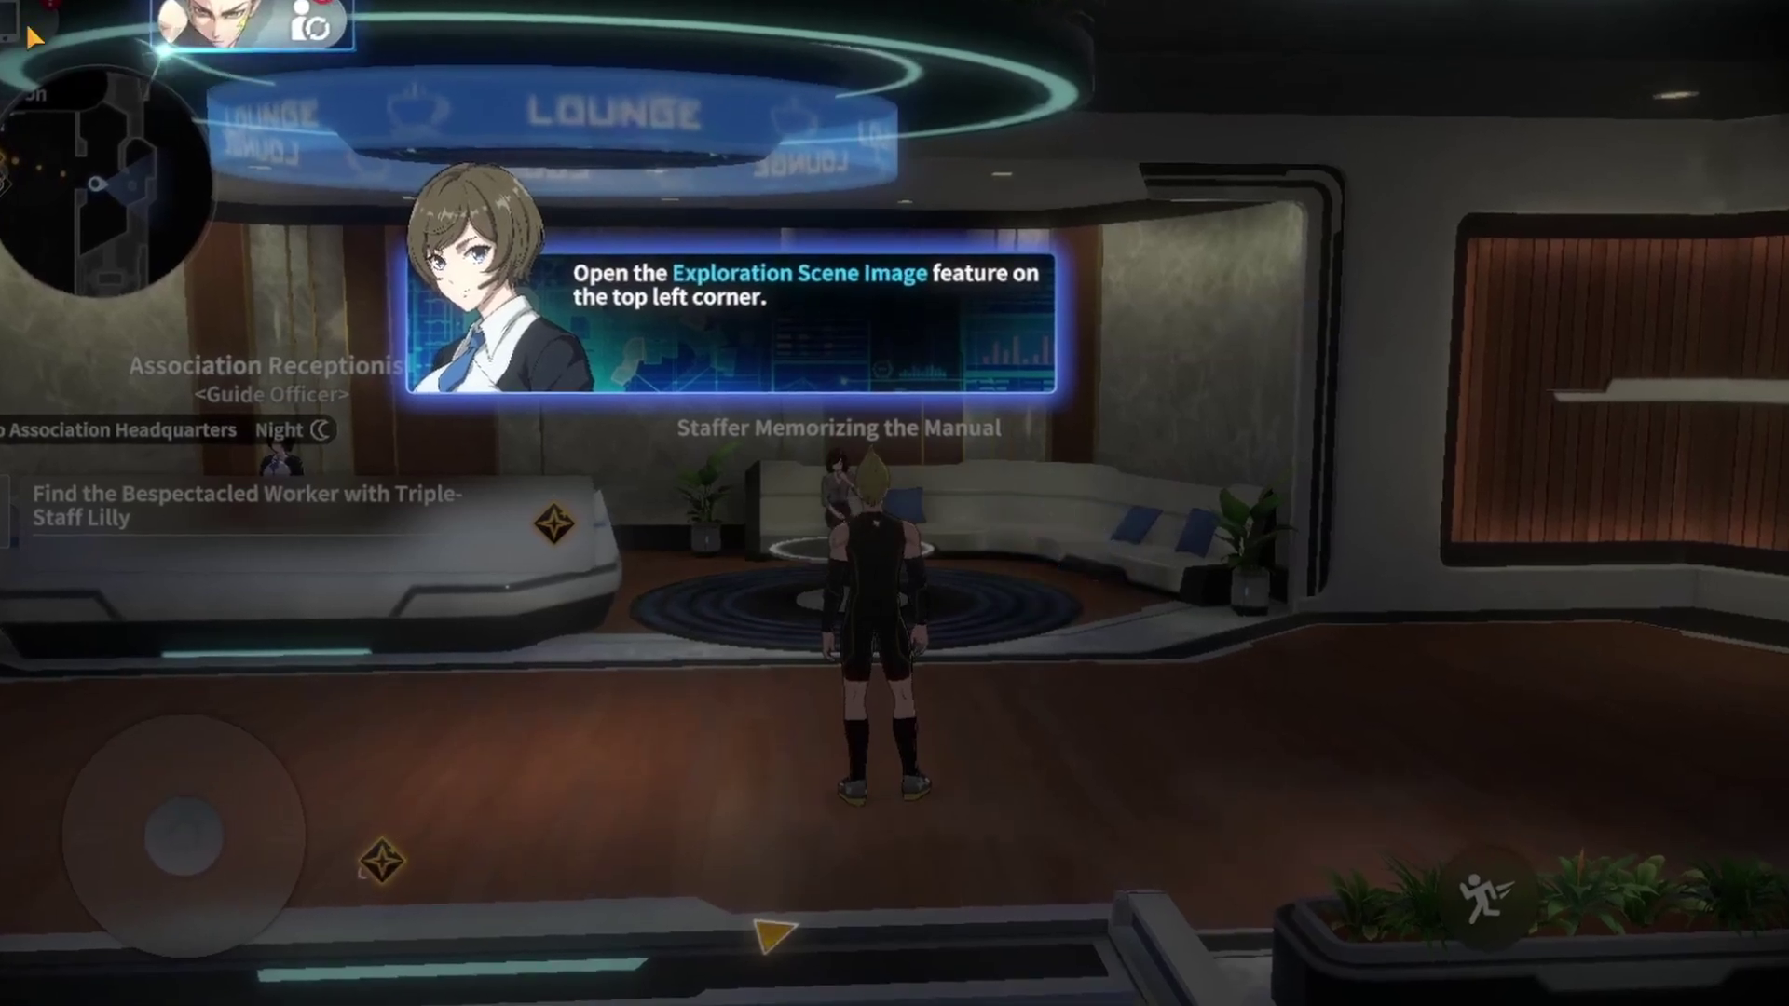
click(1067, 557)
click(42, 29)
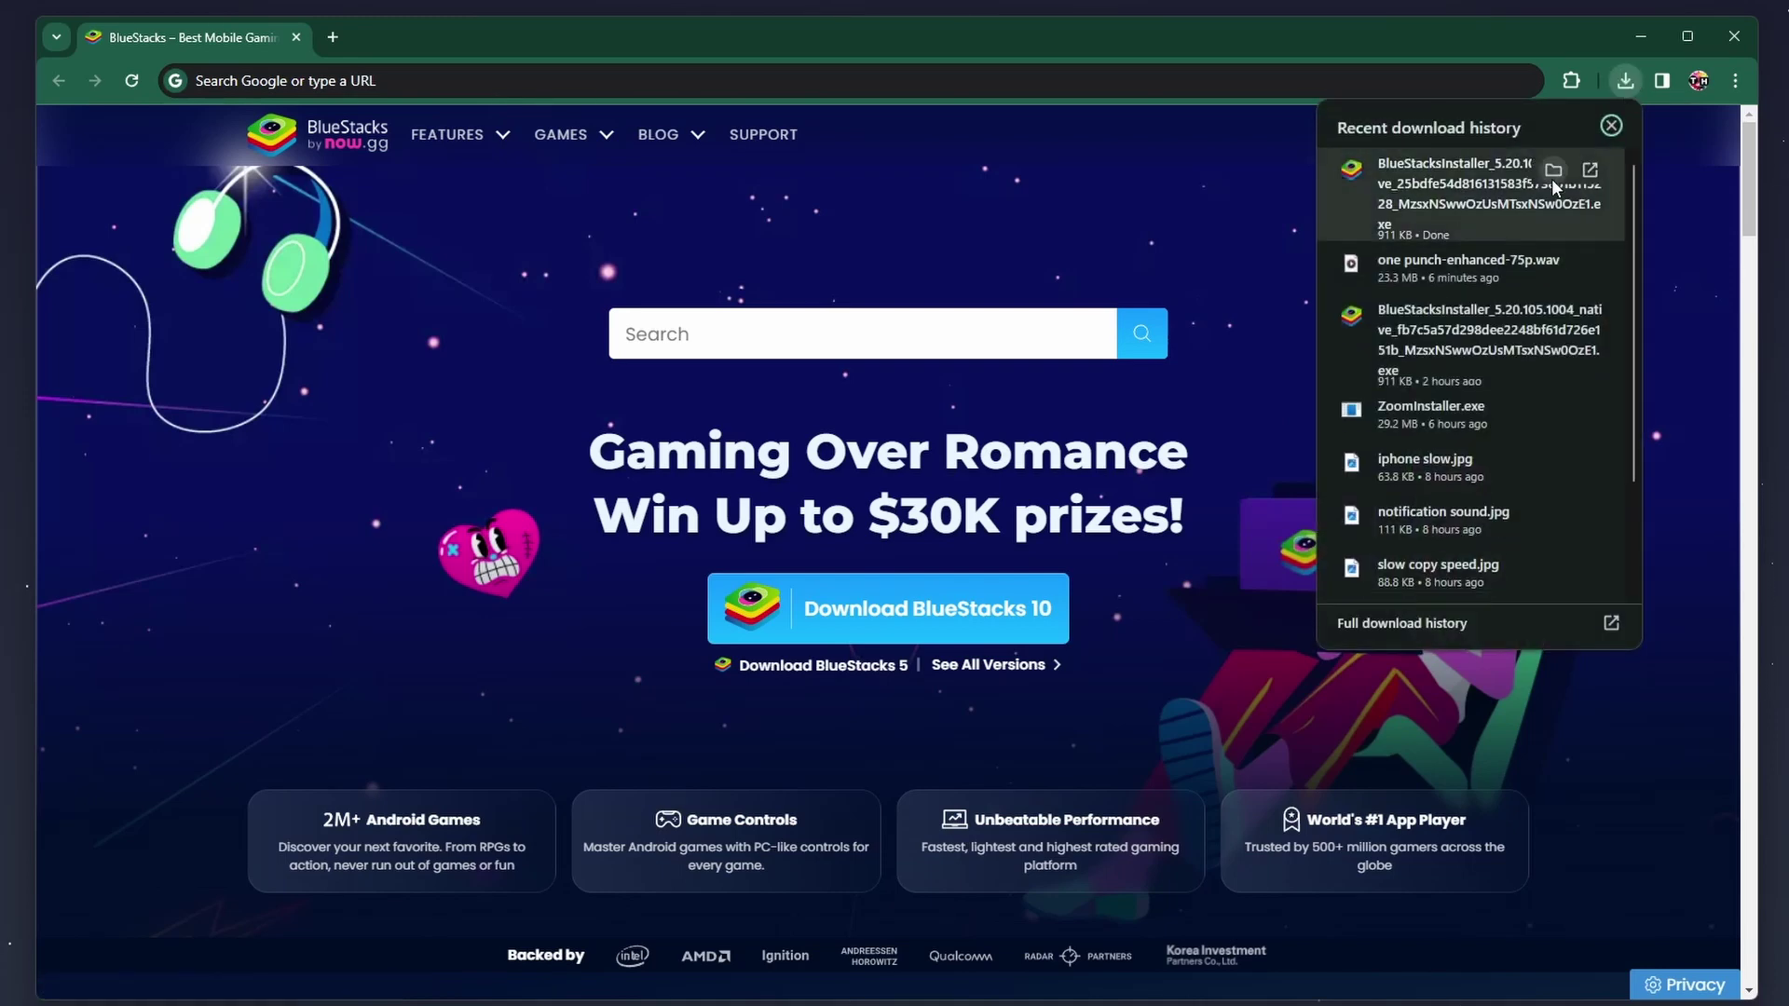
Dismiss the browser's recent download history and close the BlueStacks installer window
click(1610, 126)
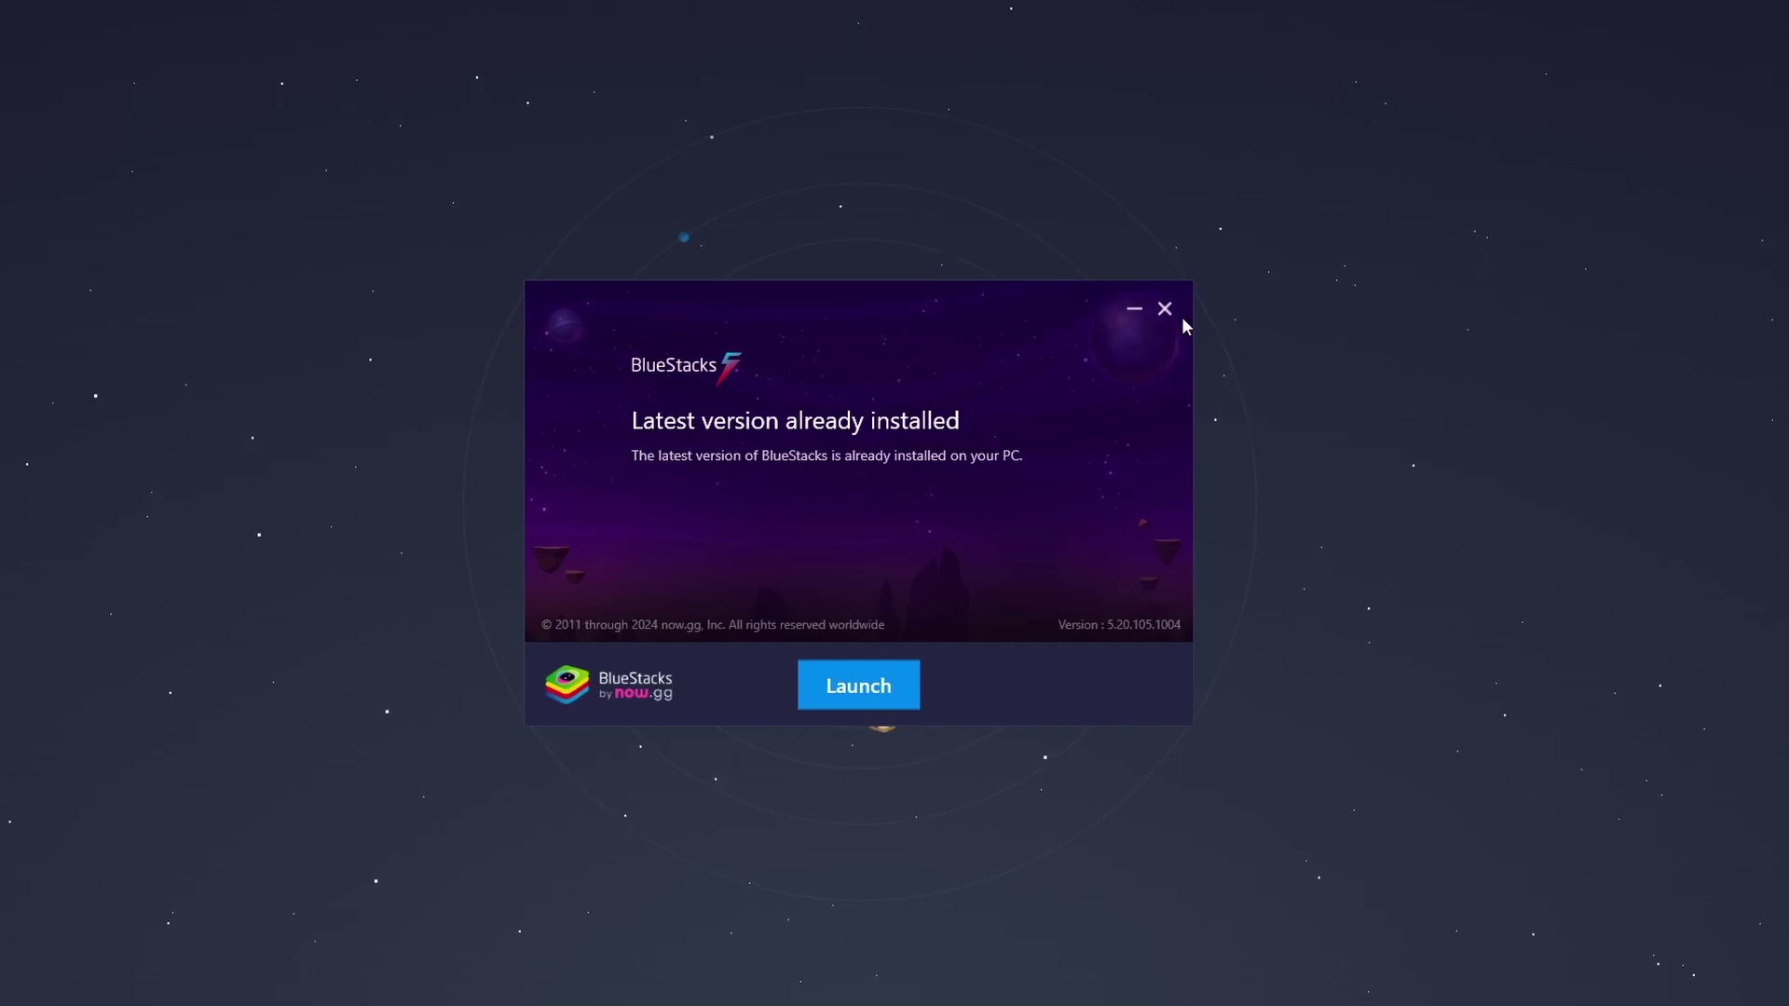
click(1166, 309)
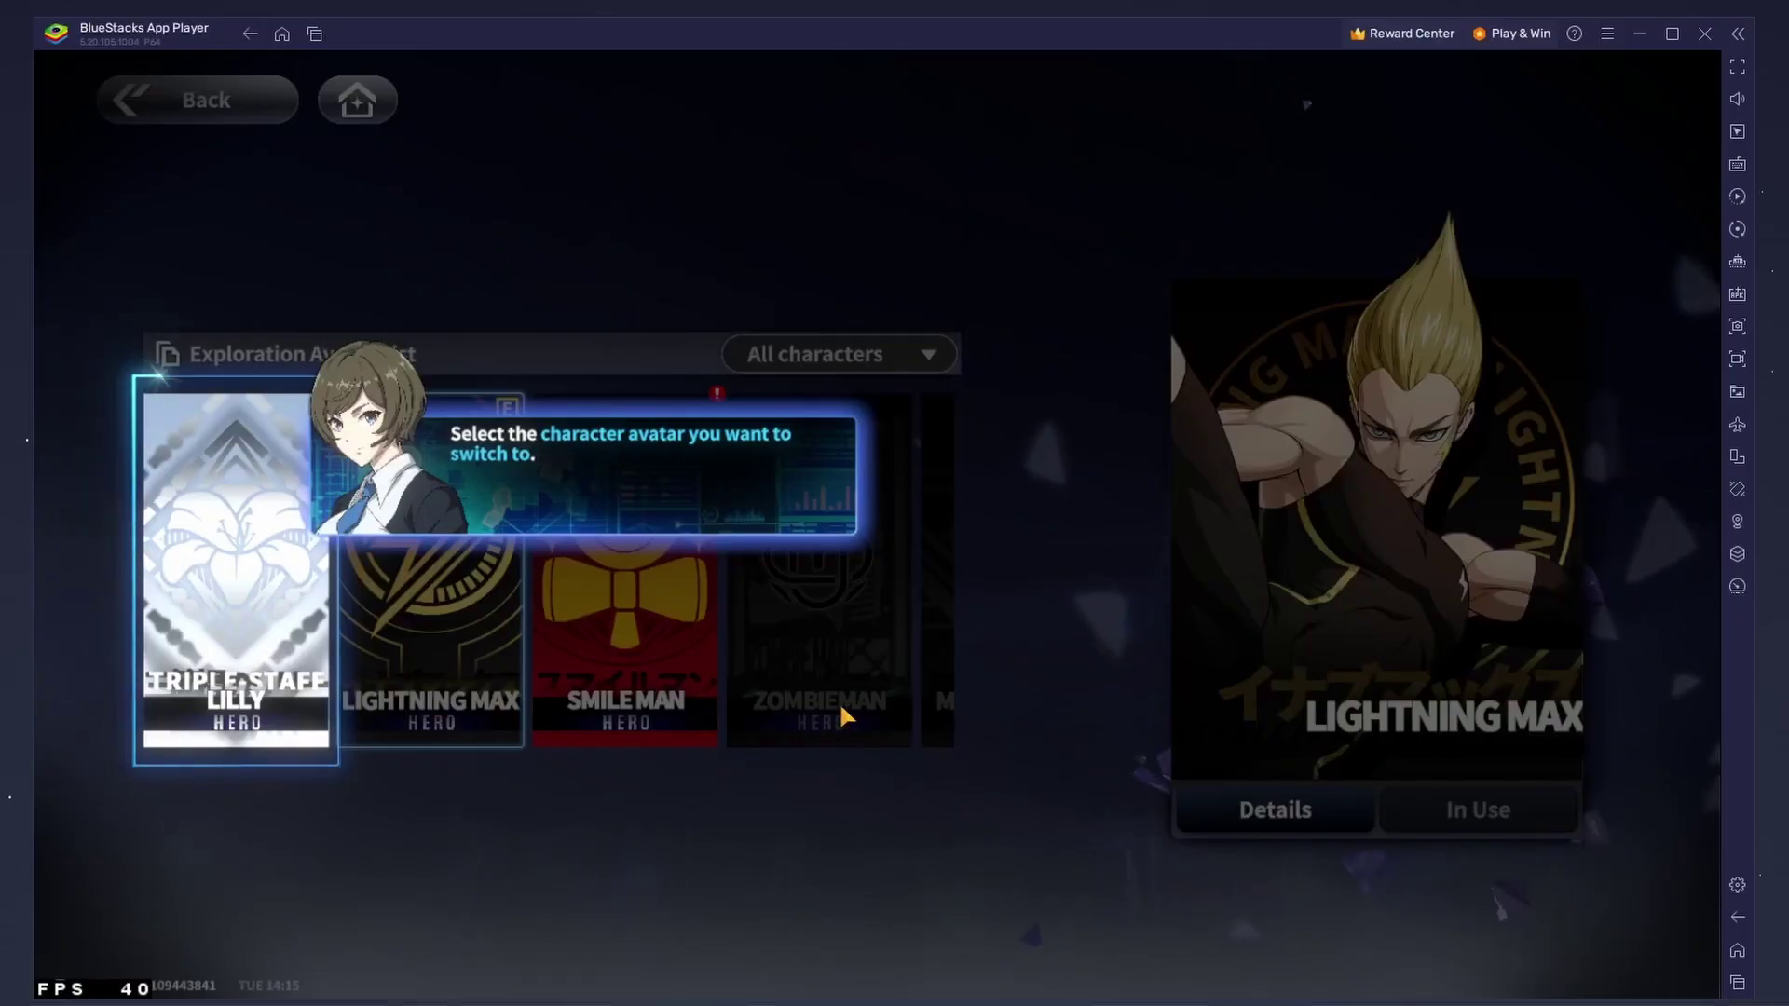
Go to the emulator's home screen, open the Play Store and search for "one punch man world"
click(1738, 952)
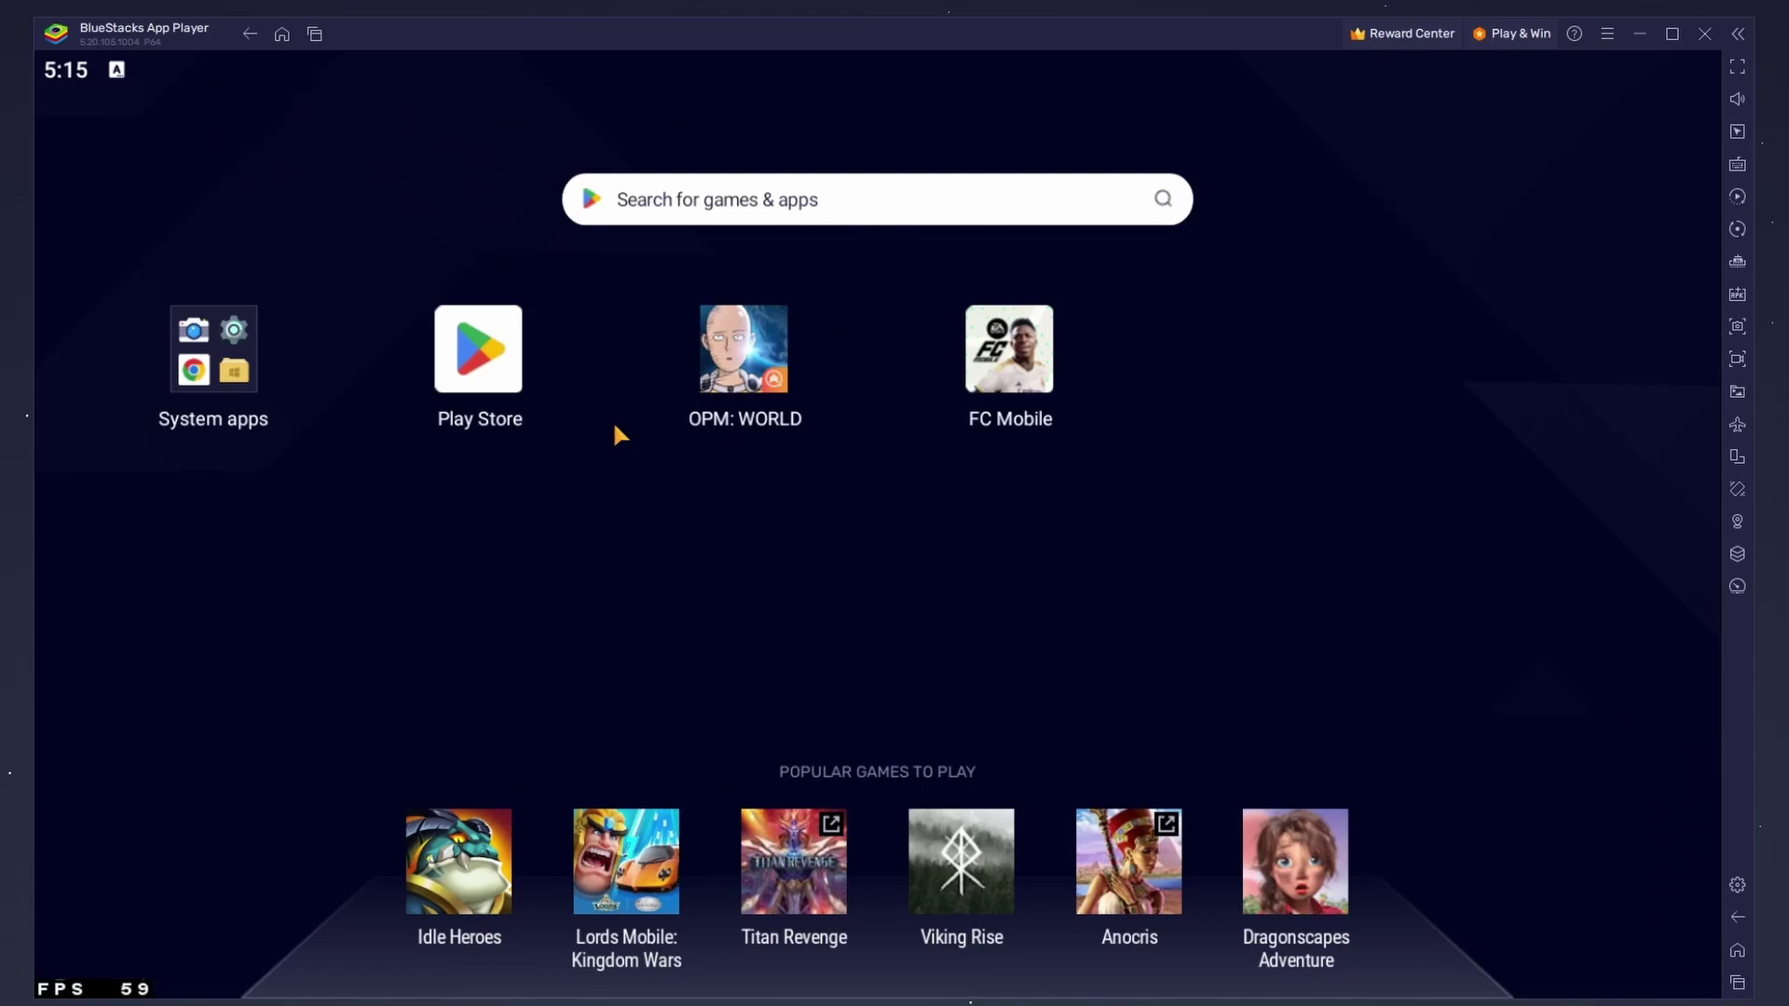
click(501, 369)
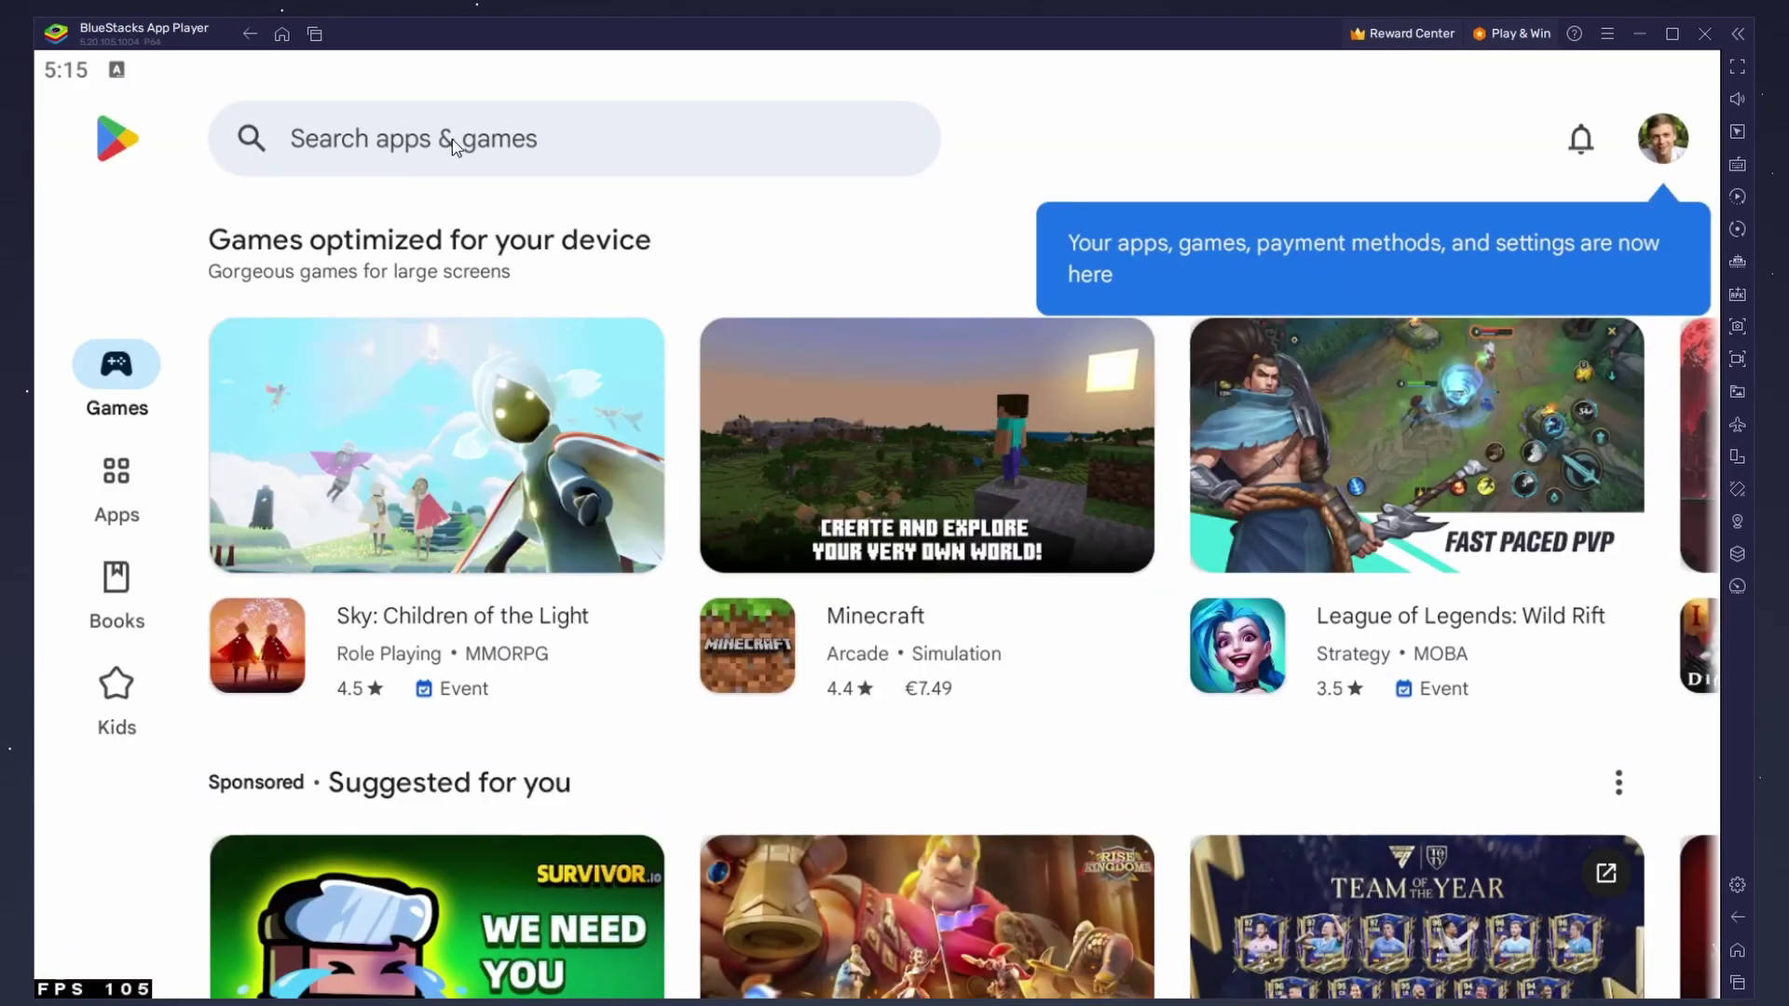
click(451, 138)
click(327, 457)
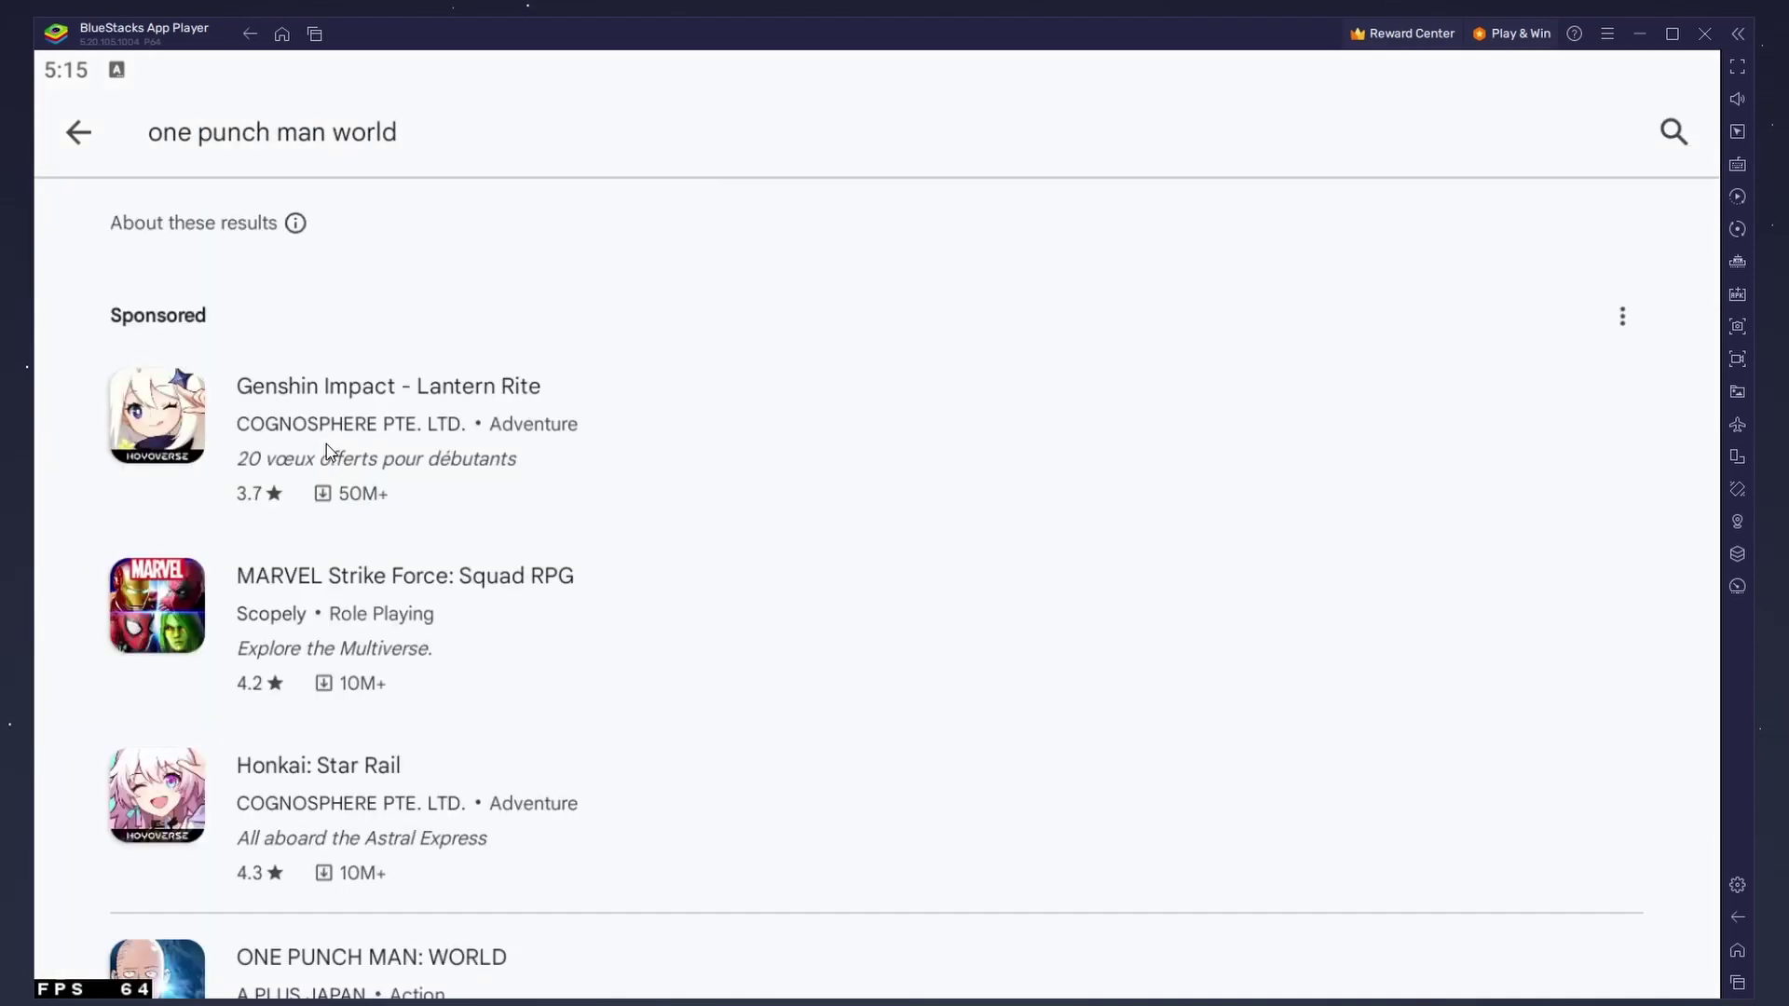
Open the store page of ONE PUNCH MAN: WORLD from the search results
scroll(630, 512, down, 5)
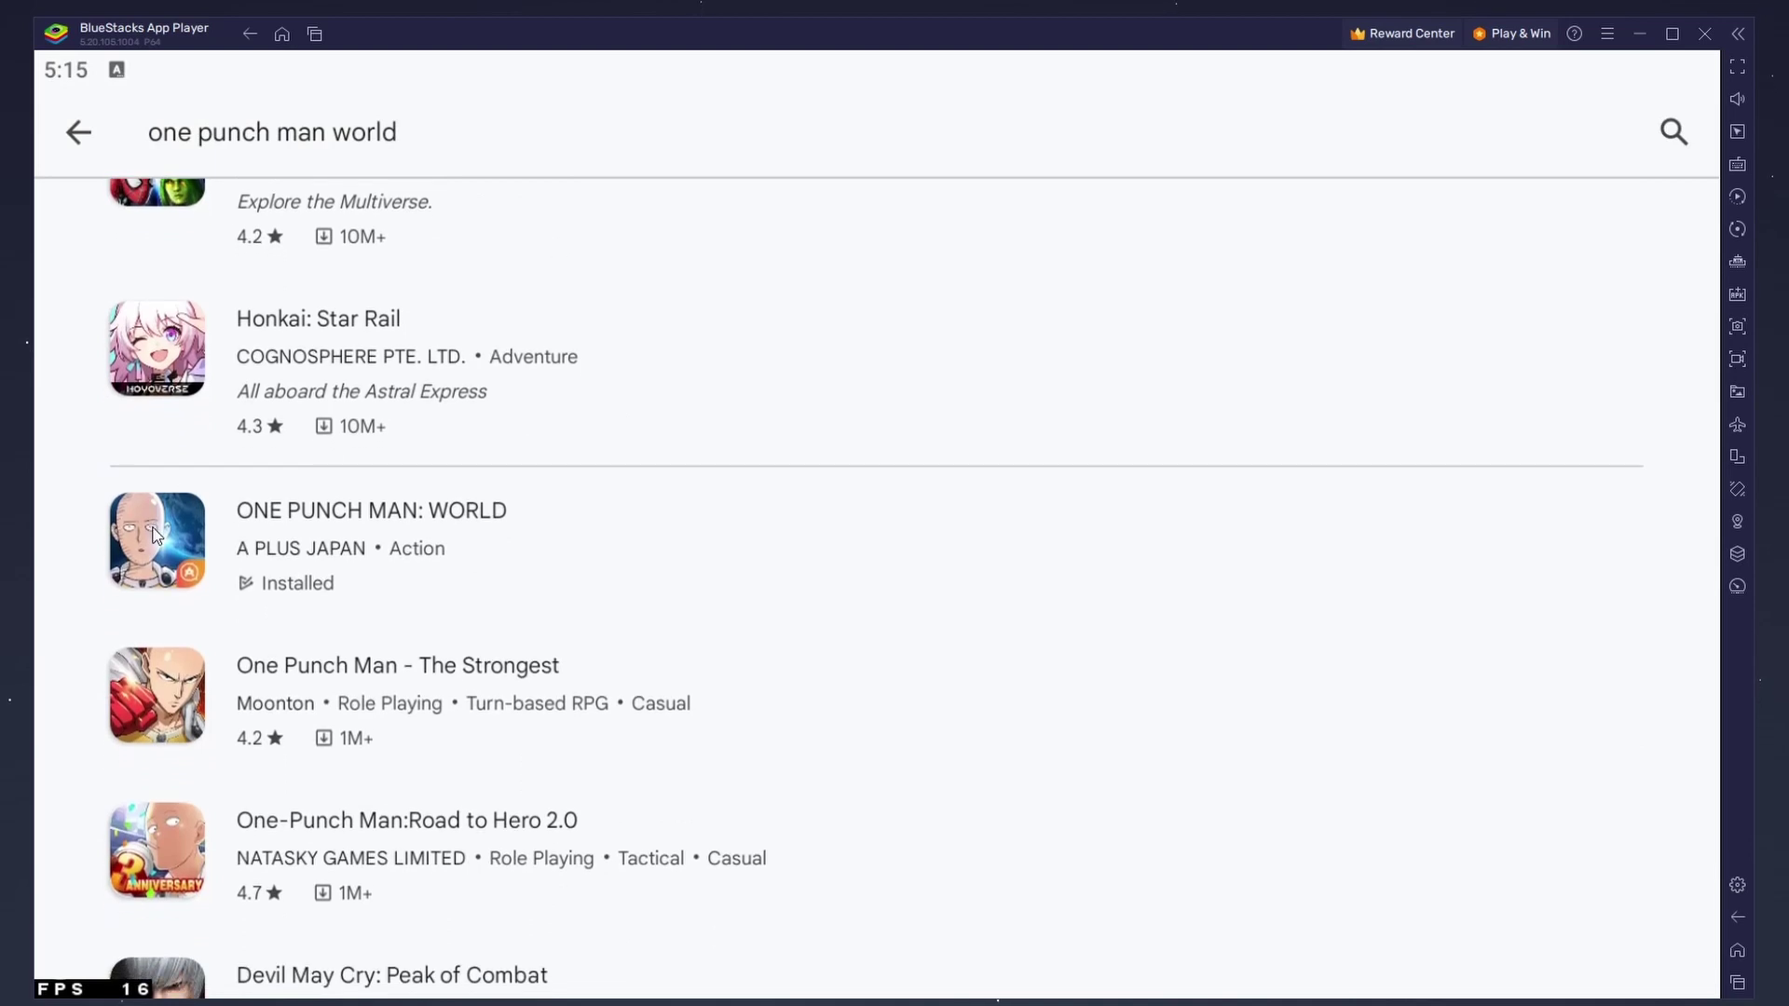
click(155, 534)
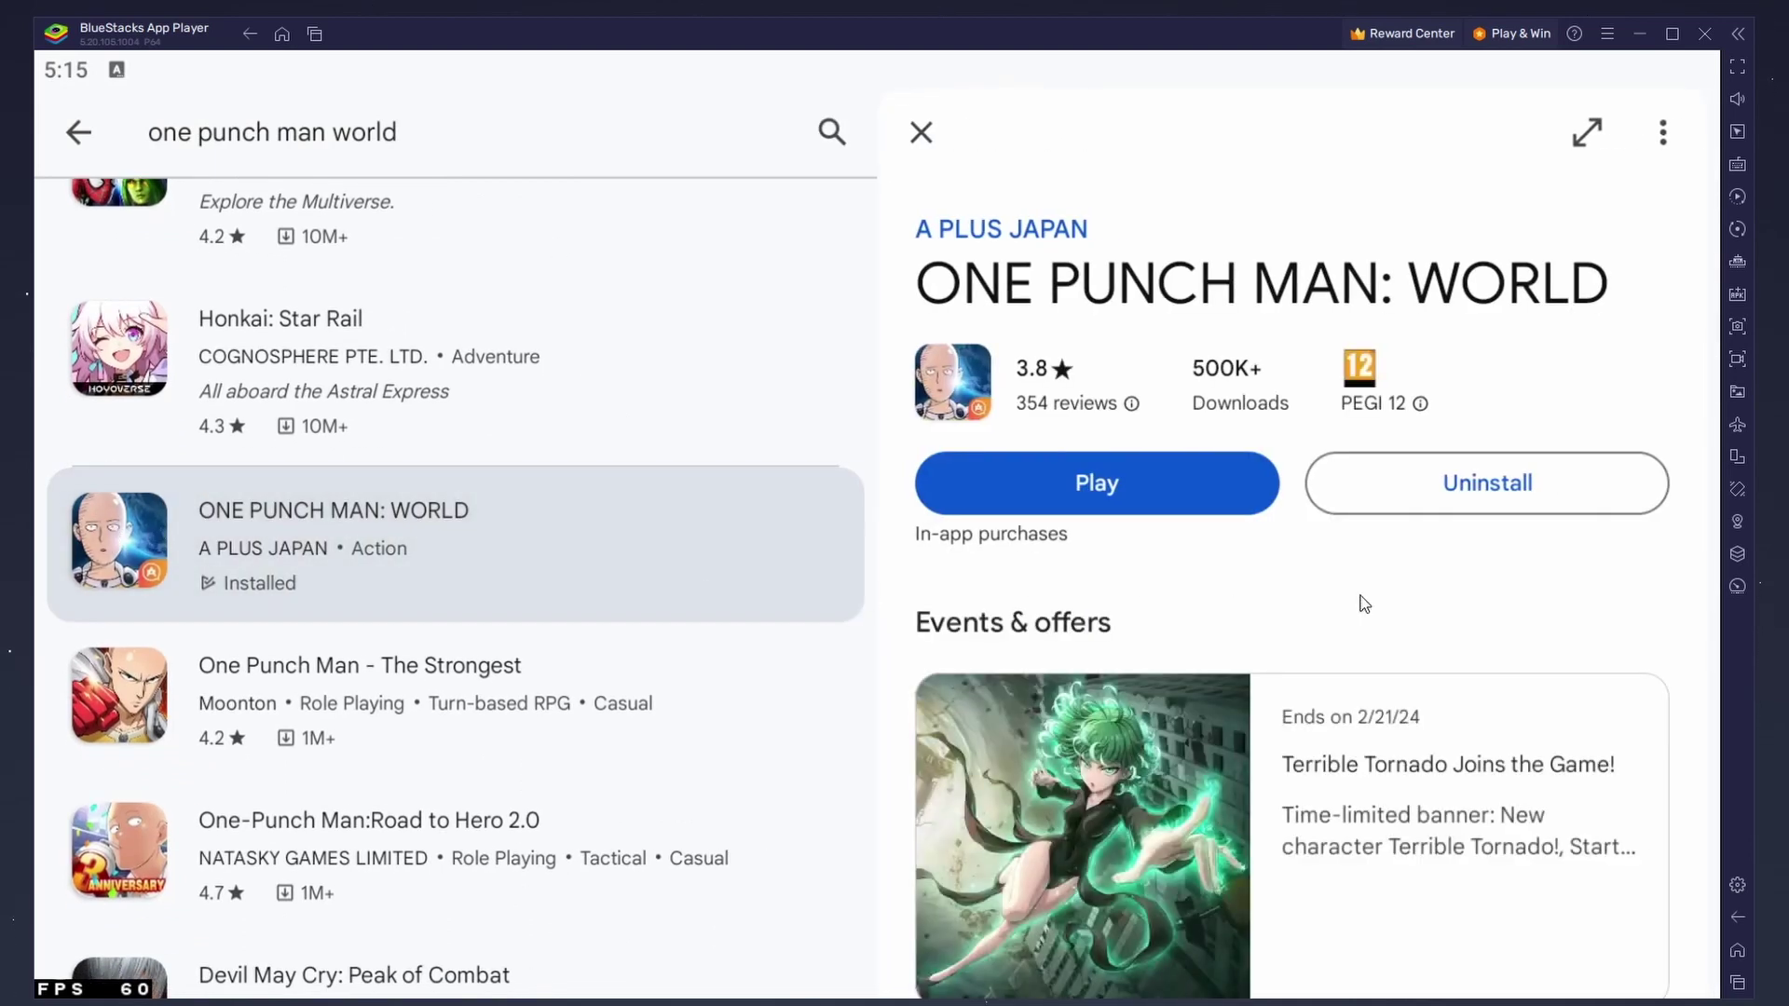
drag(1343, 632, 1301, 897)
Return to the emulator's home screen, open its settings and review the gamepad detection and direct access options
click(1735, 949)
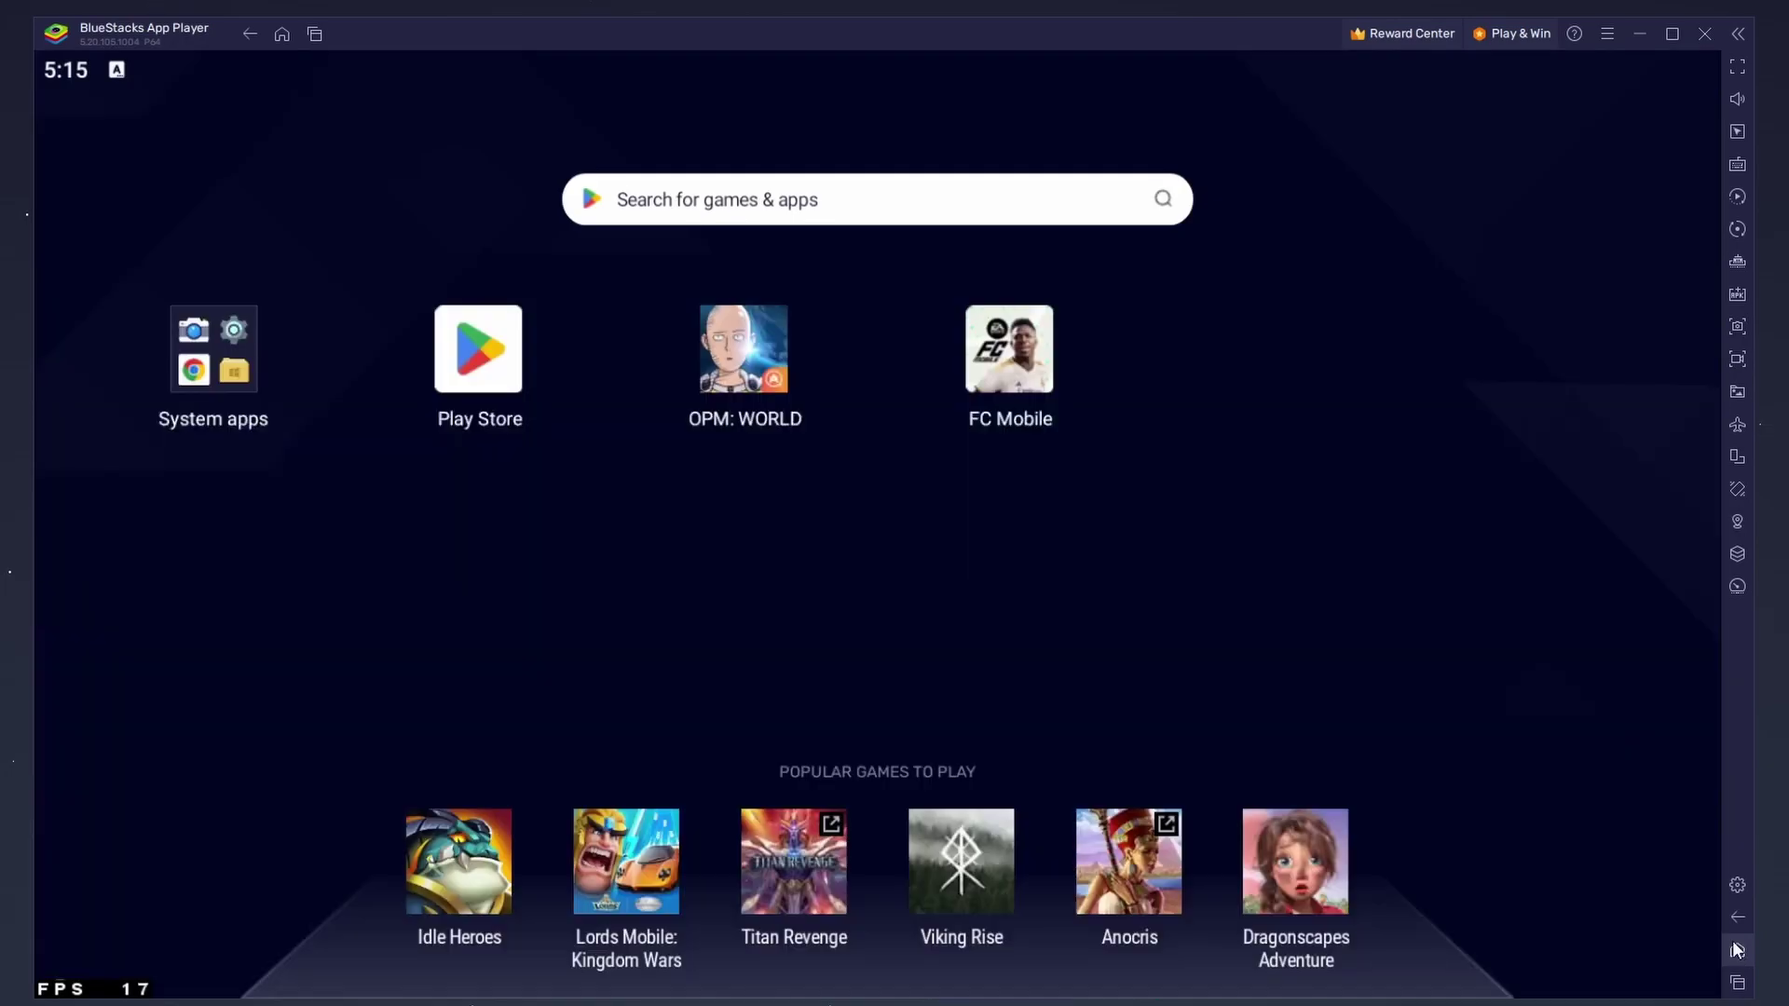
click(1736, 883)
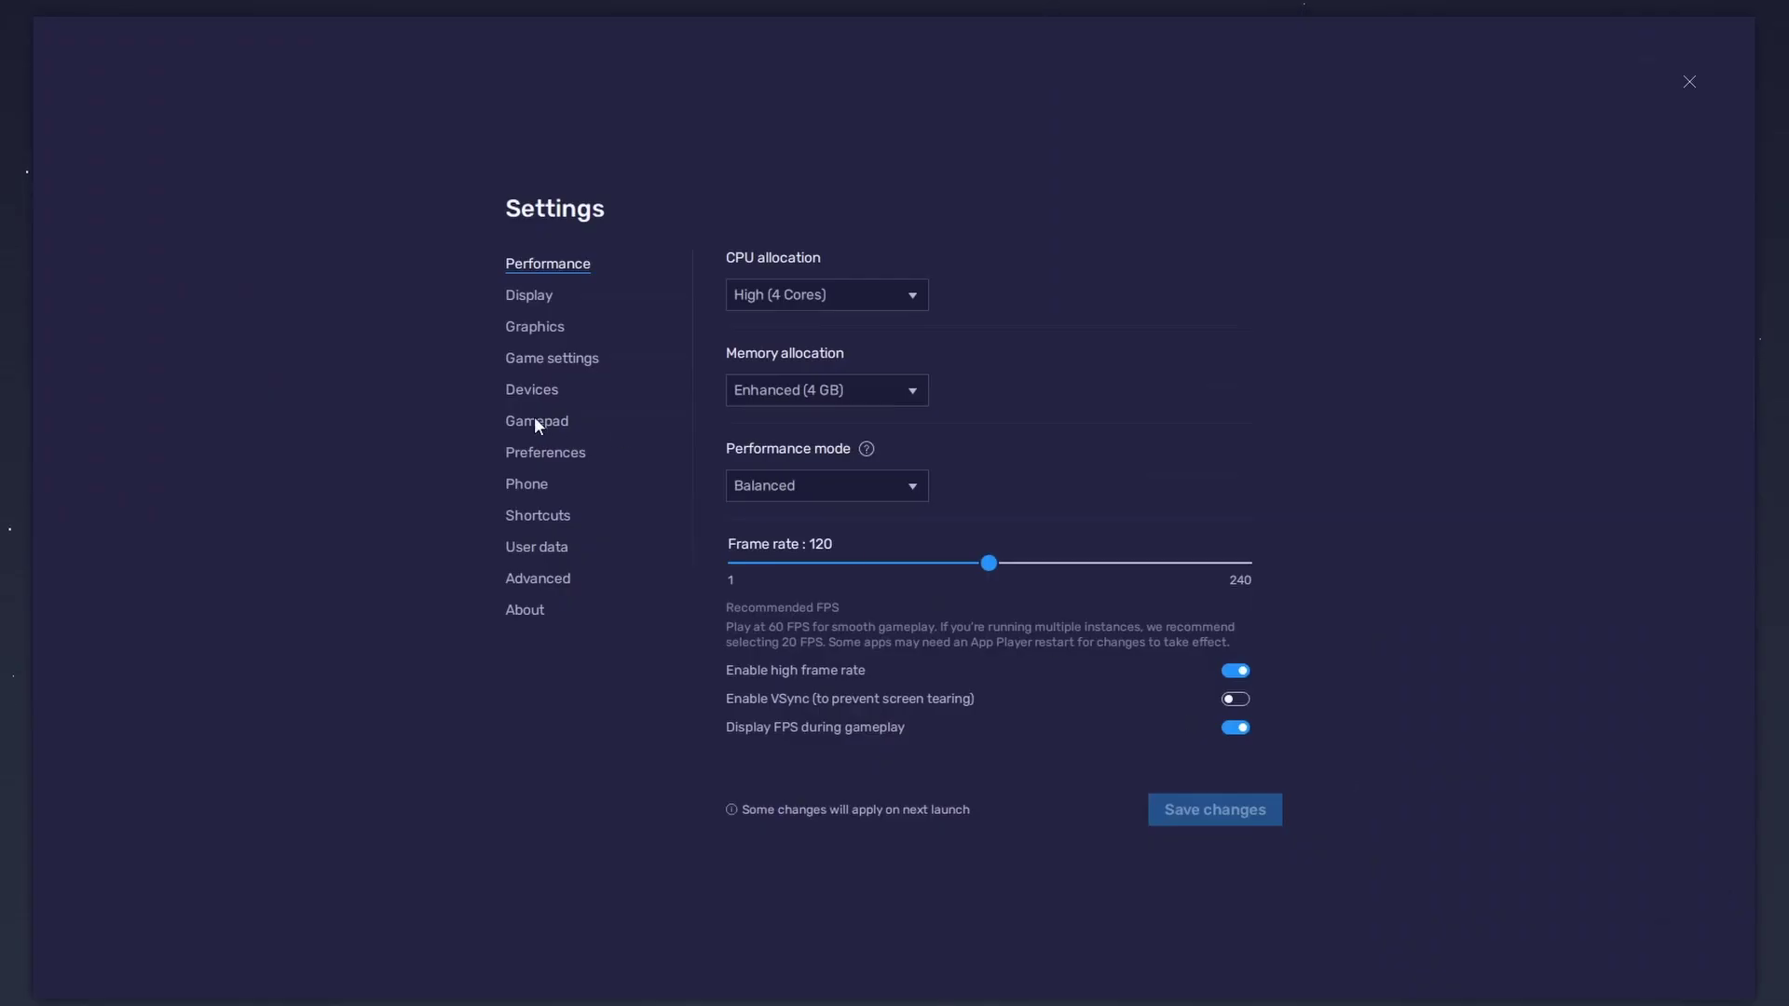
click(537, 424)
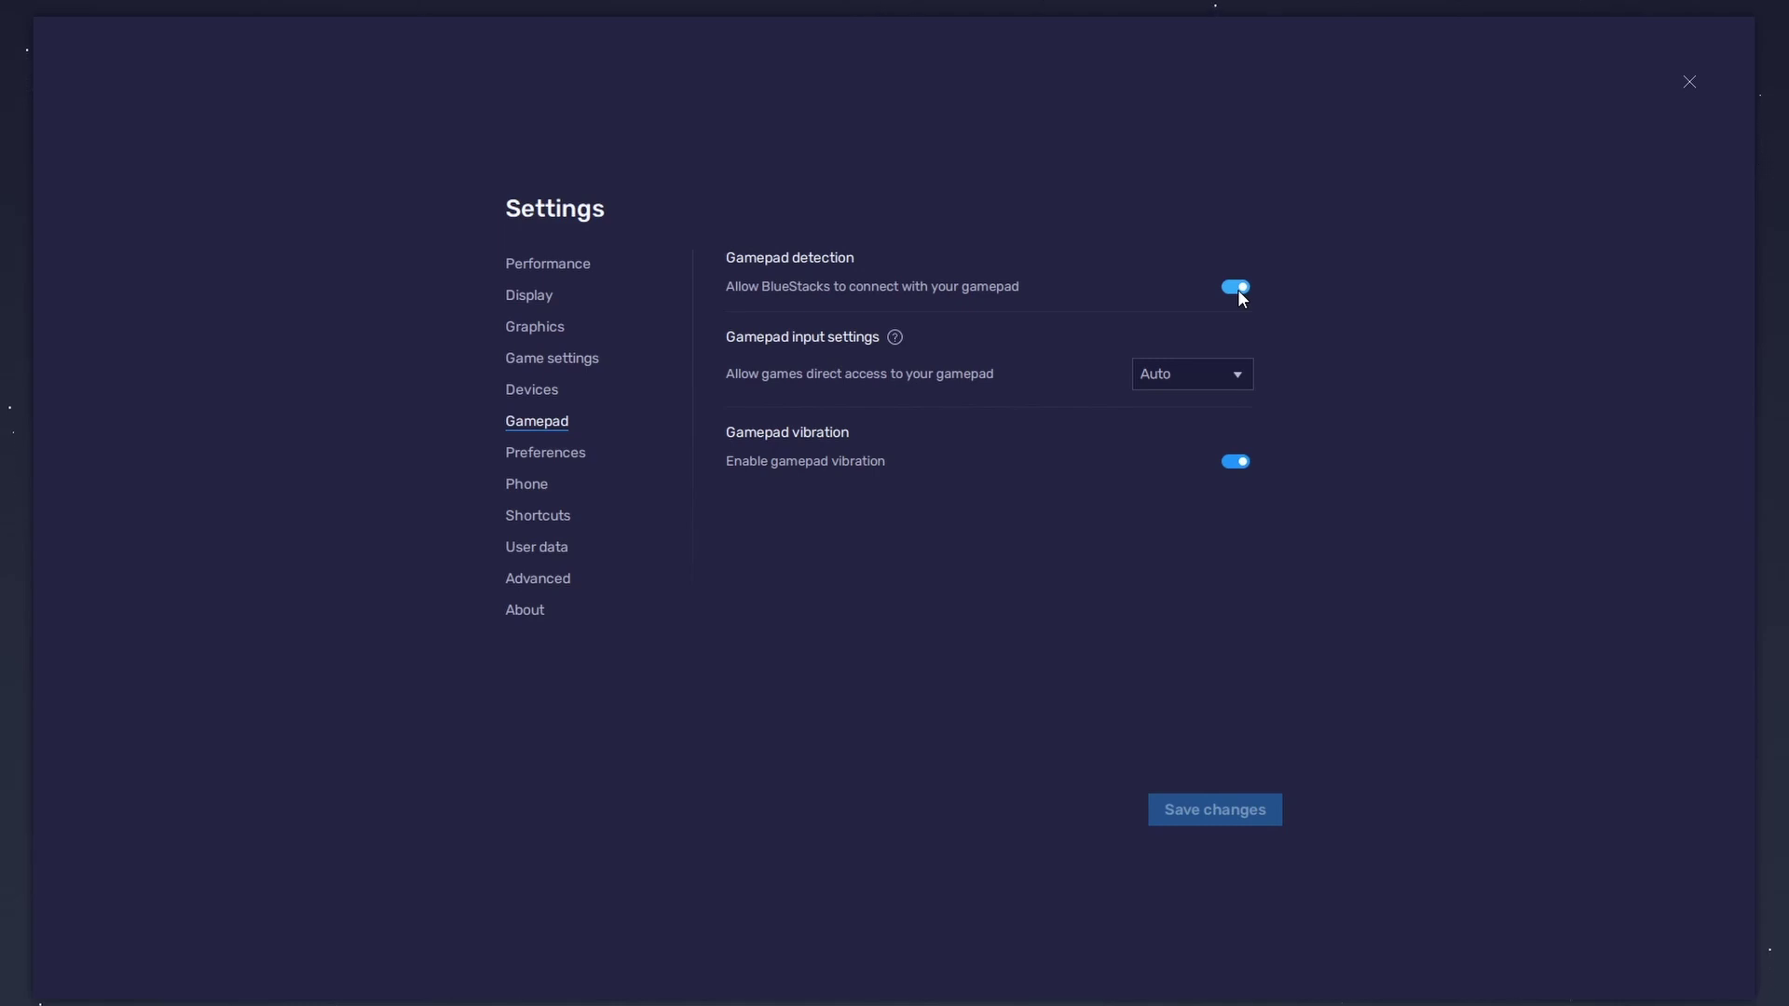
click(1236, 374)
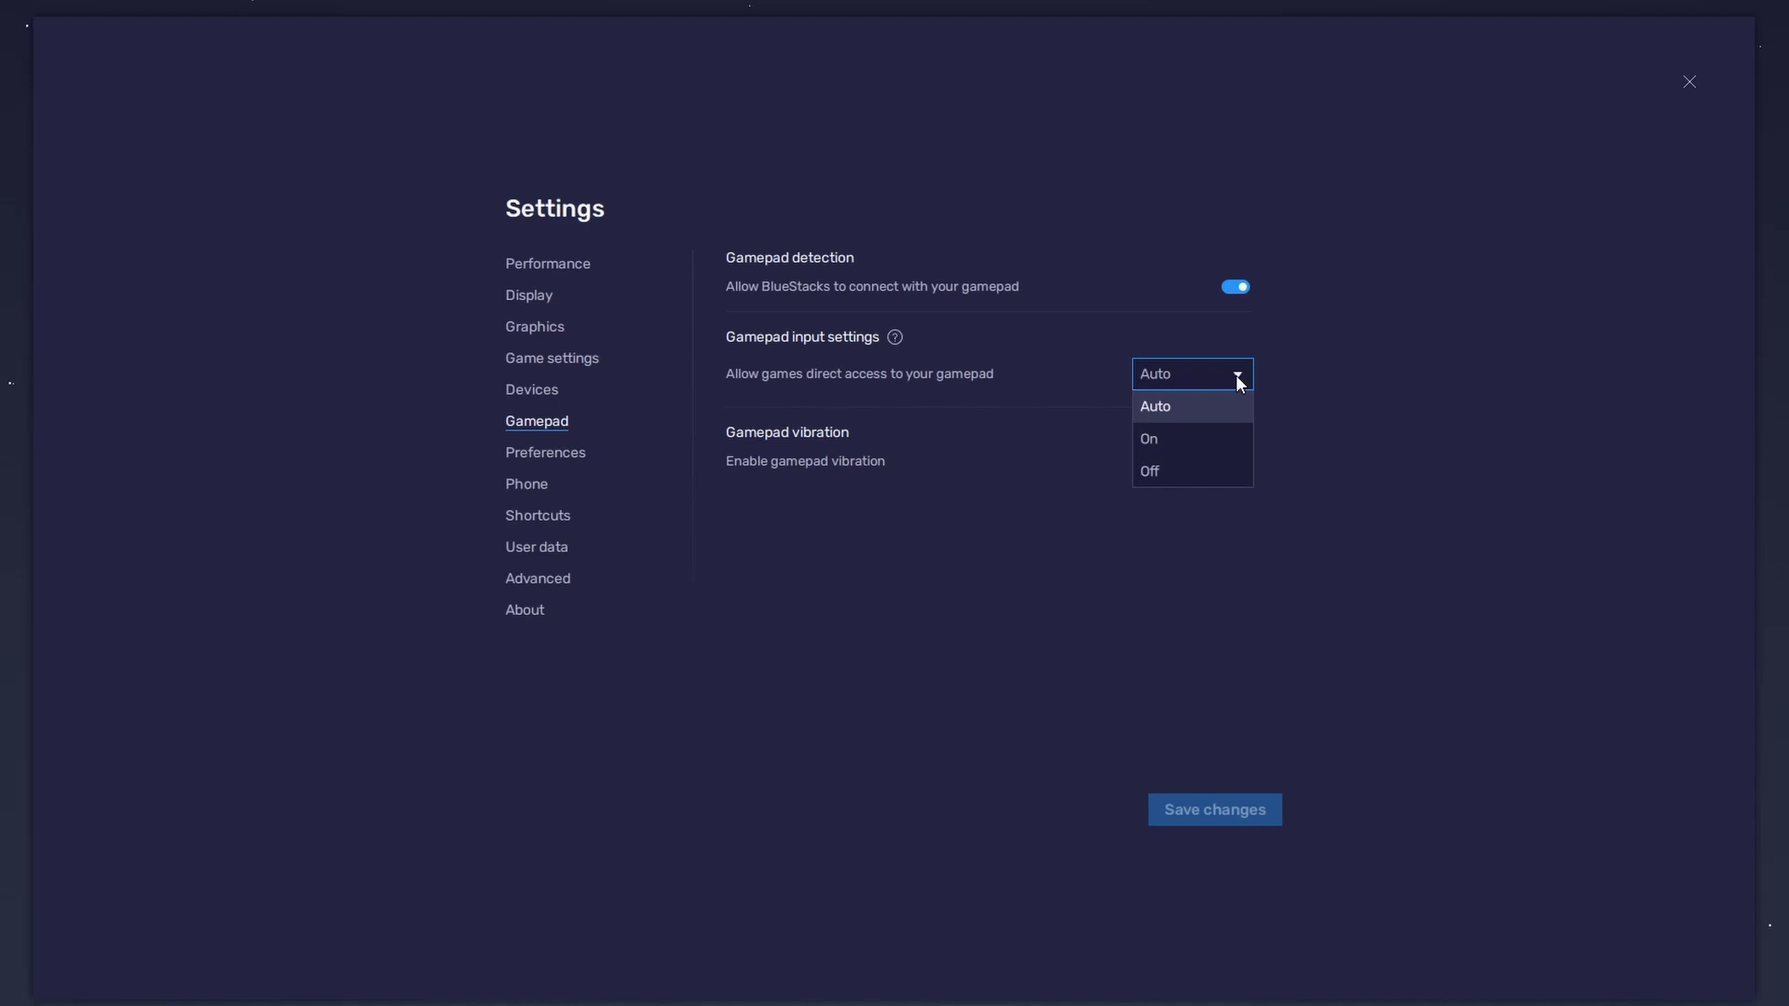
click(1339, 382)
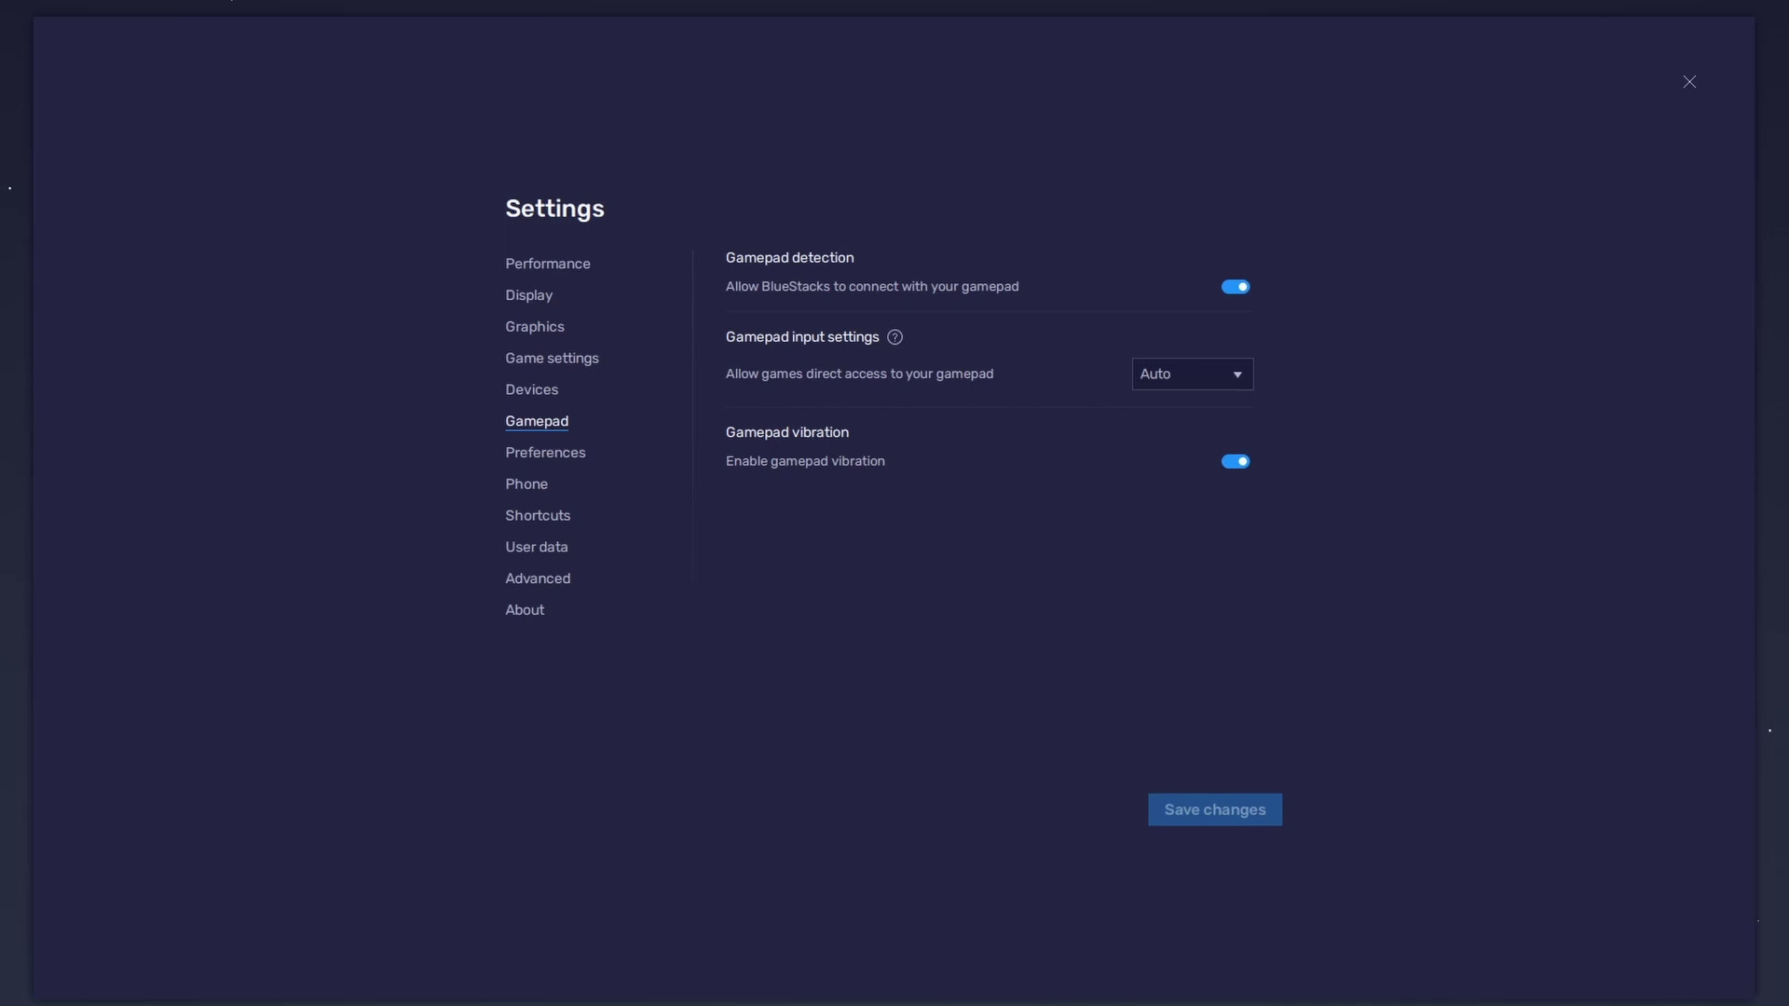
In the performance settings, set the CPU allocation to High (4 Cores)
click(563, 263)
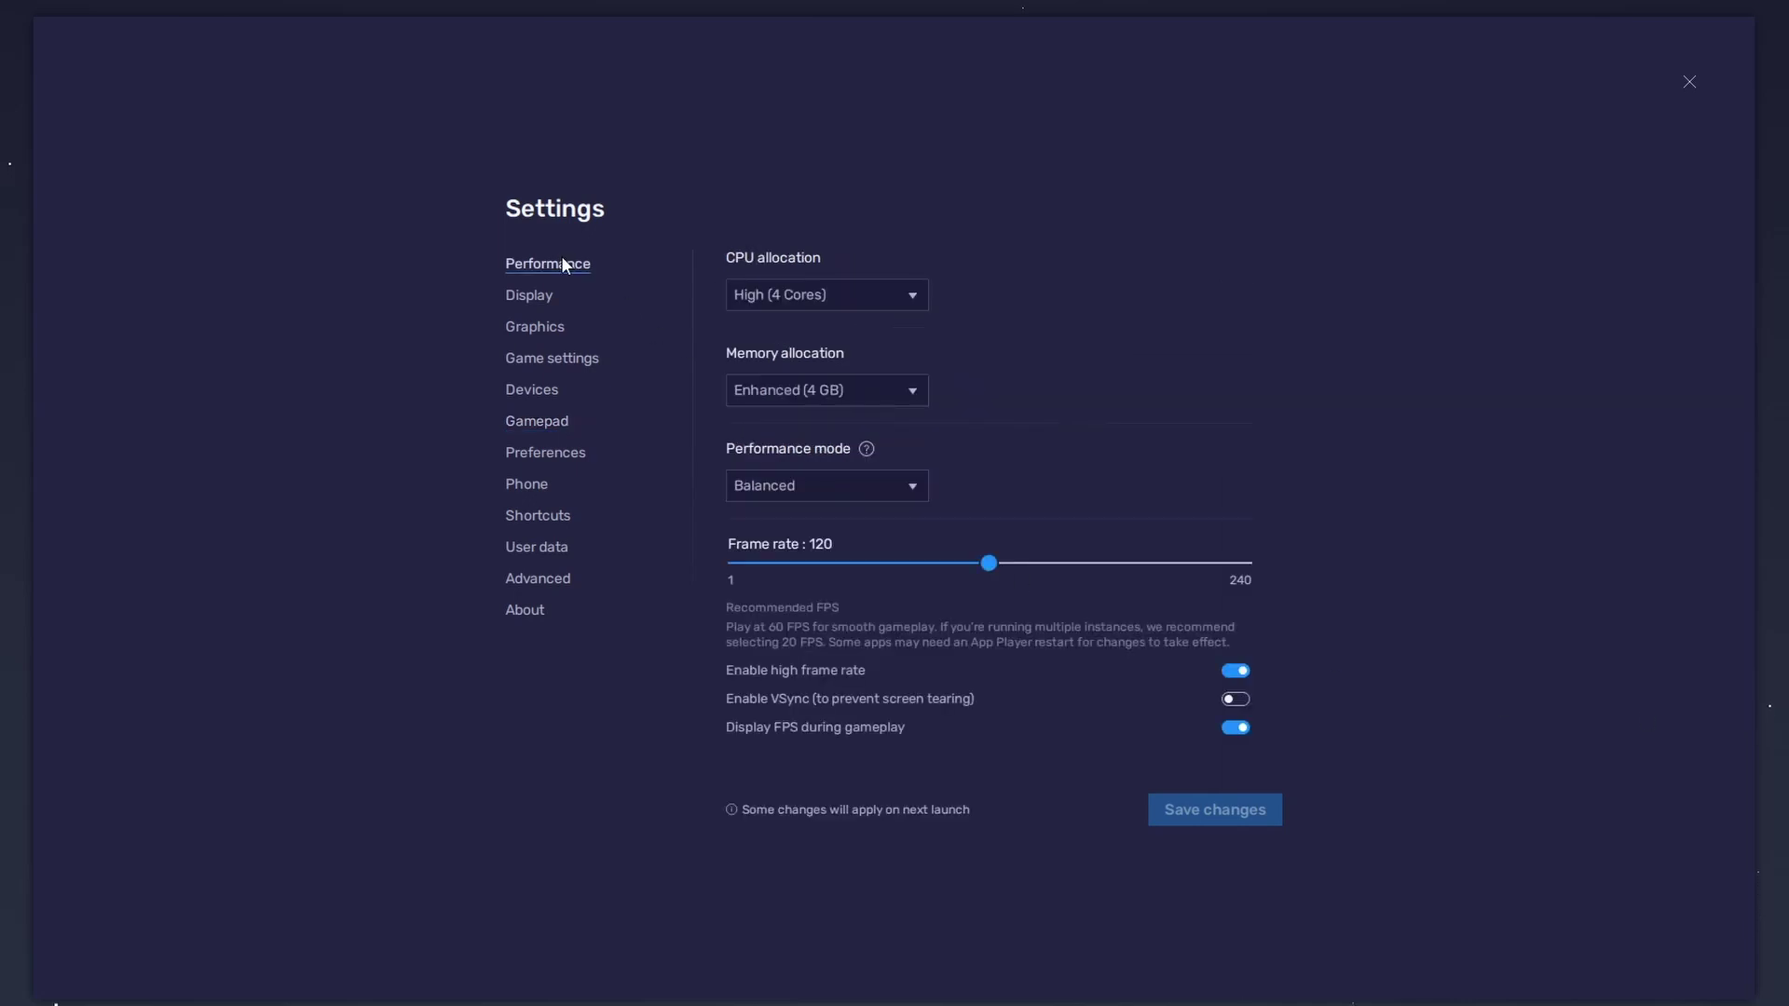
click(913, 300)
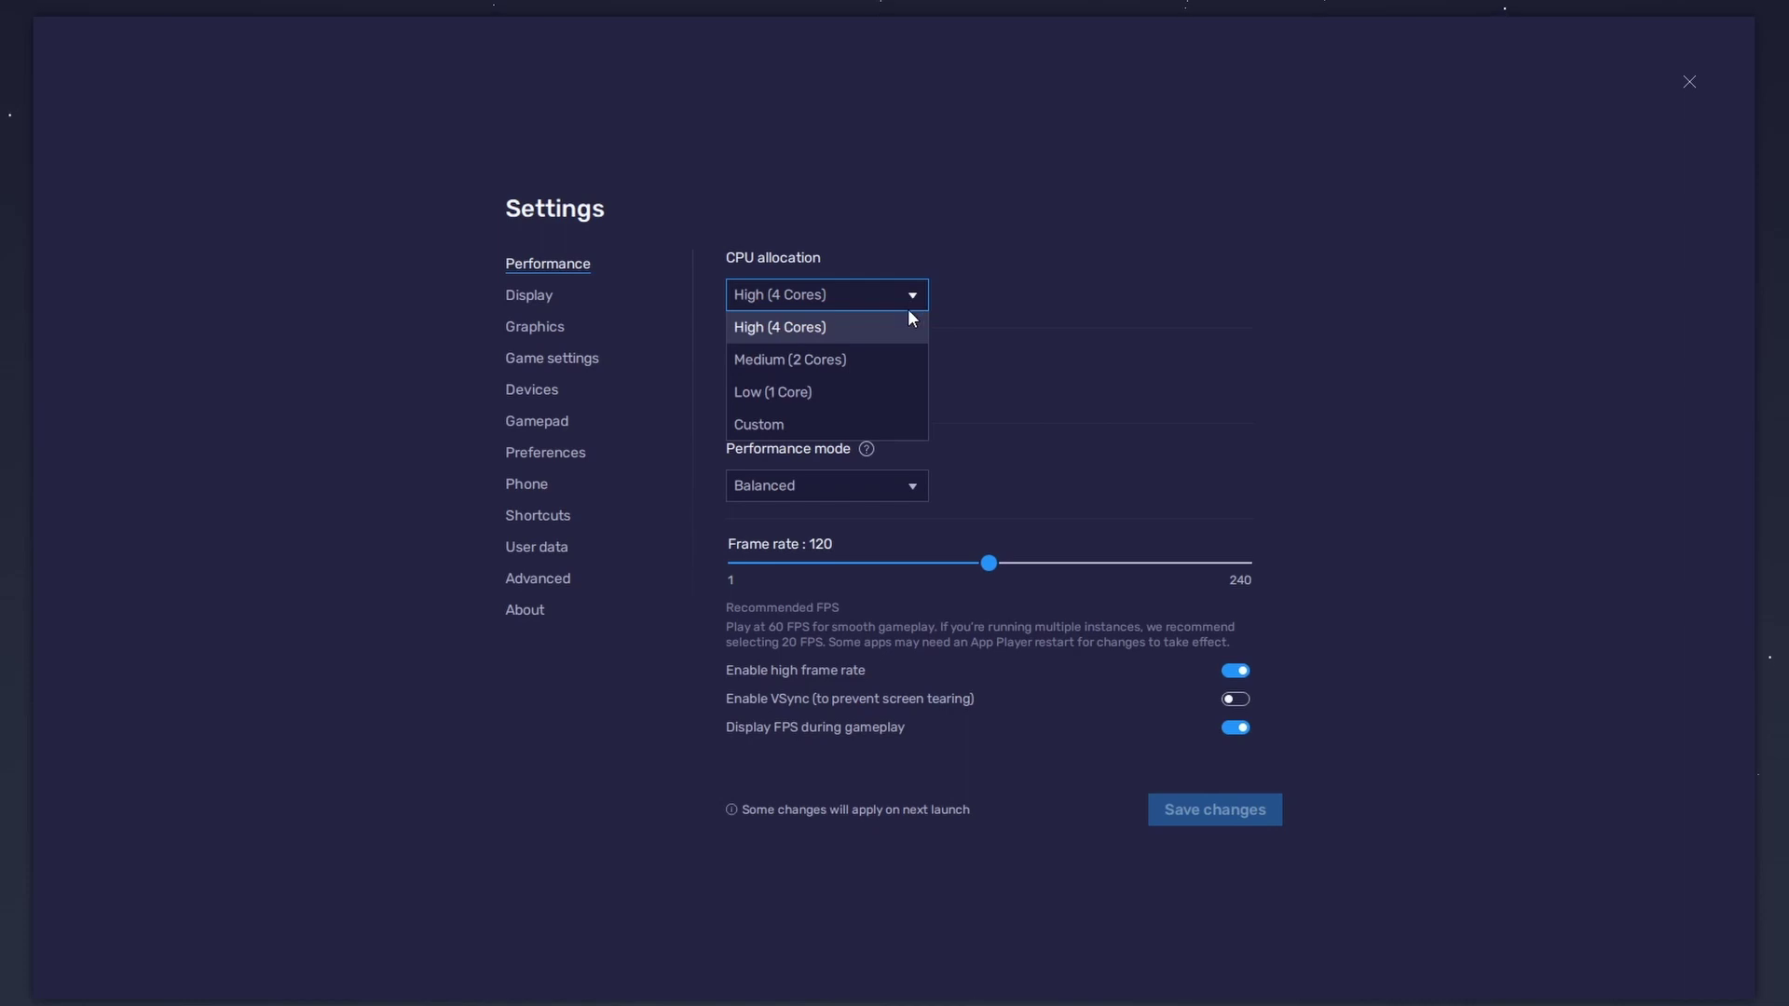
click(779, 330)
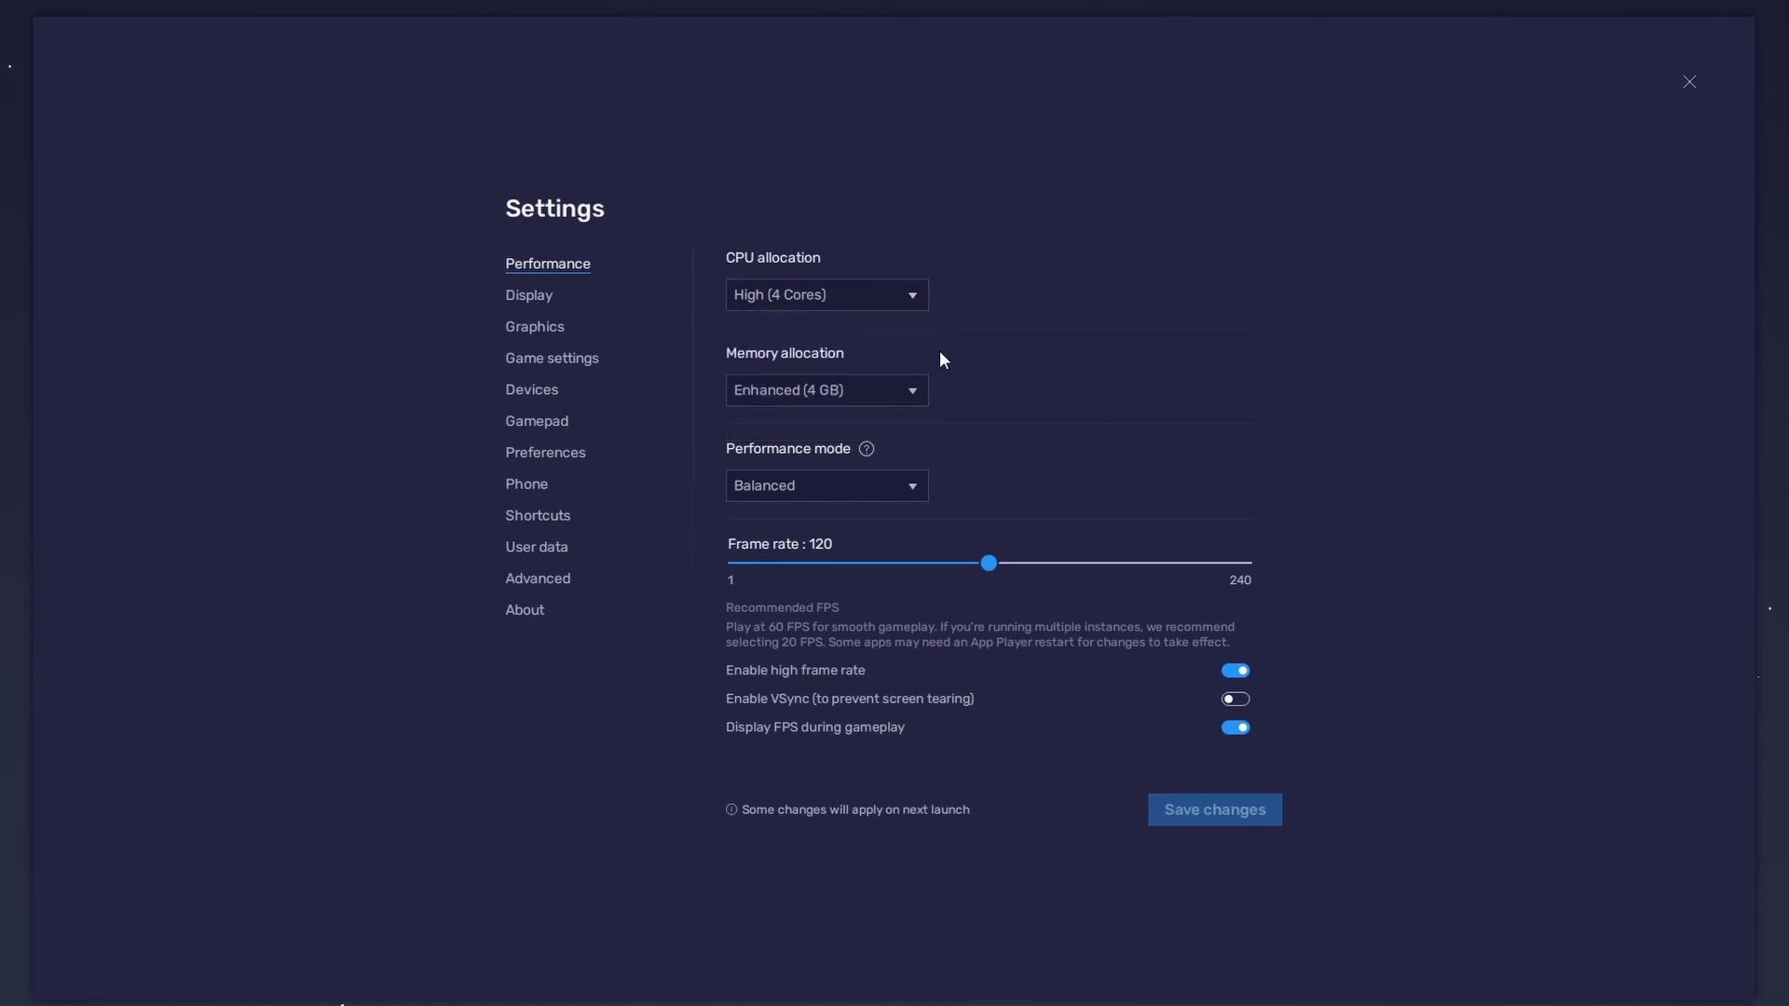
Review the available memory allocation and performance mode options without choosing a different one
click(917, 386)
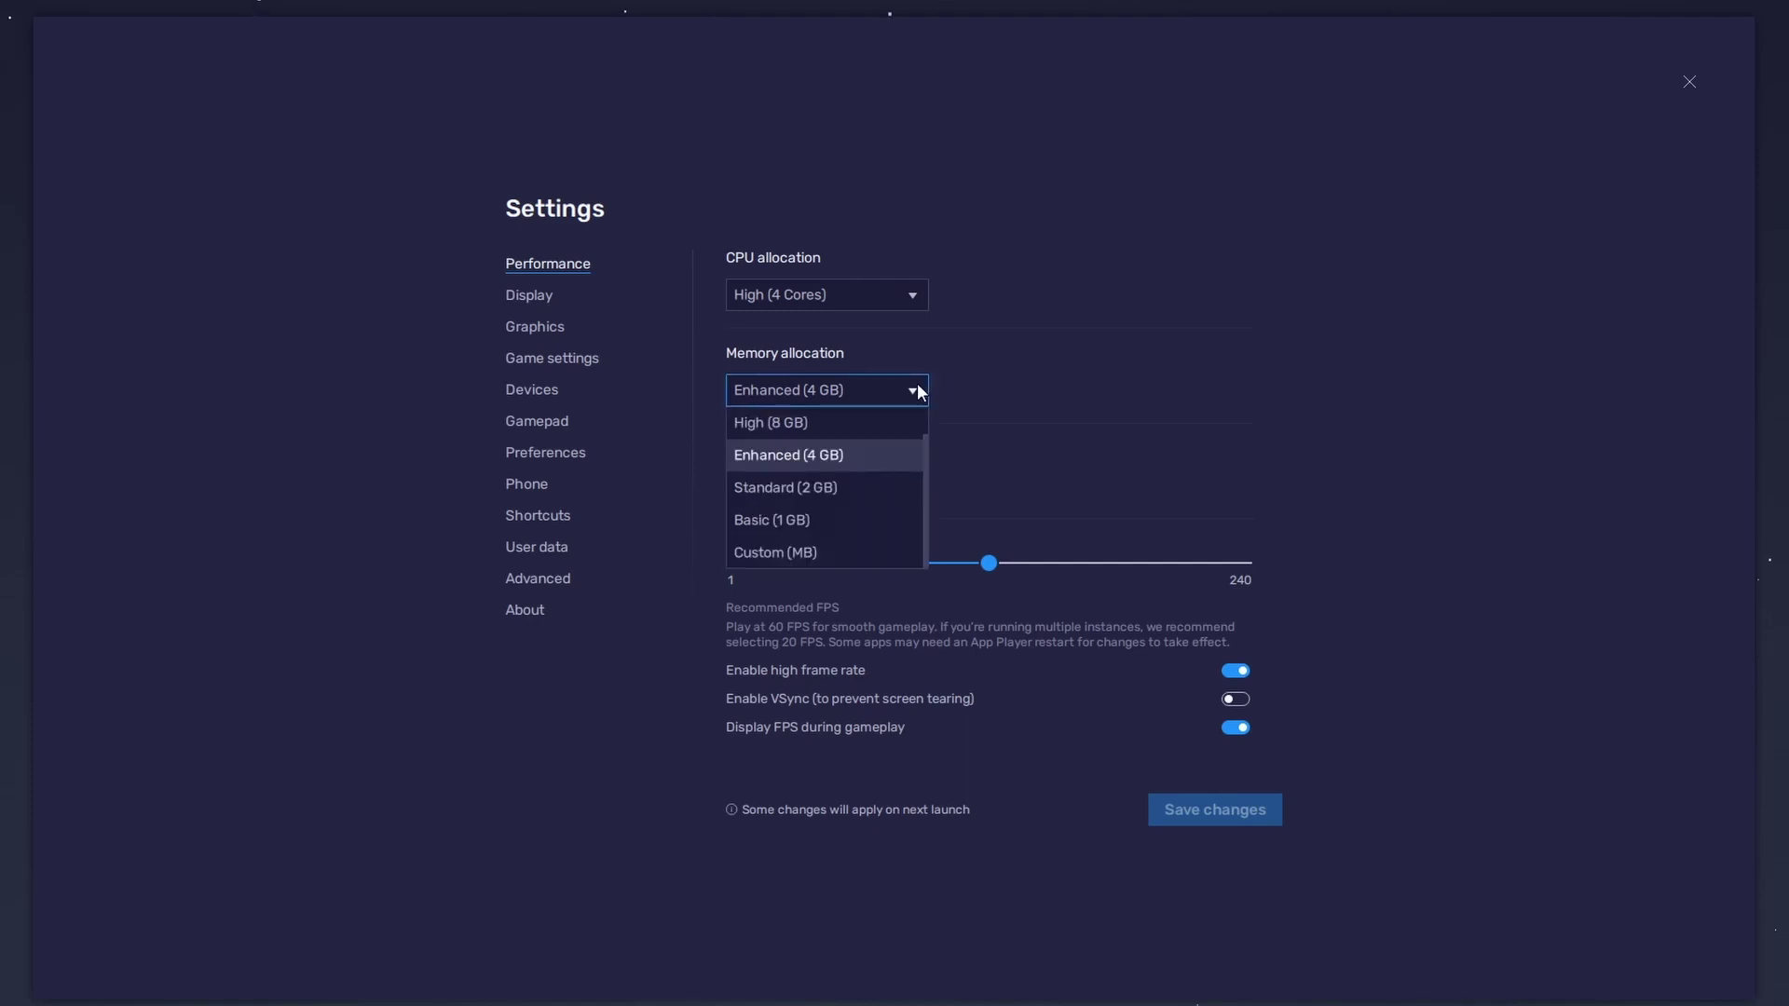
click(917, 383)
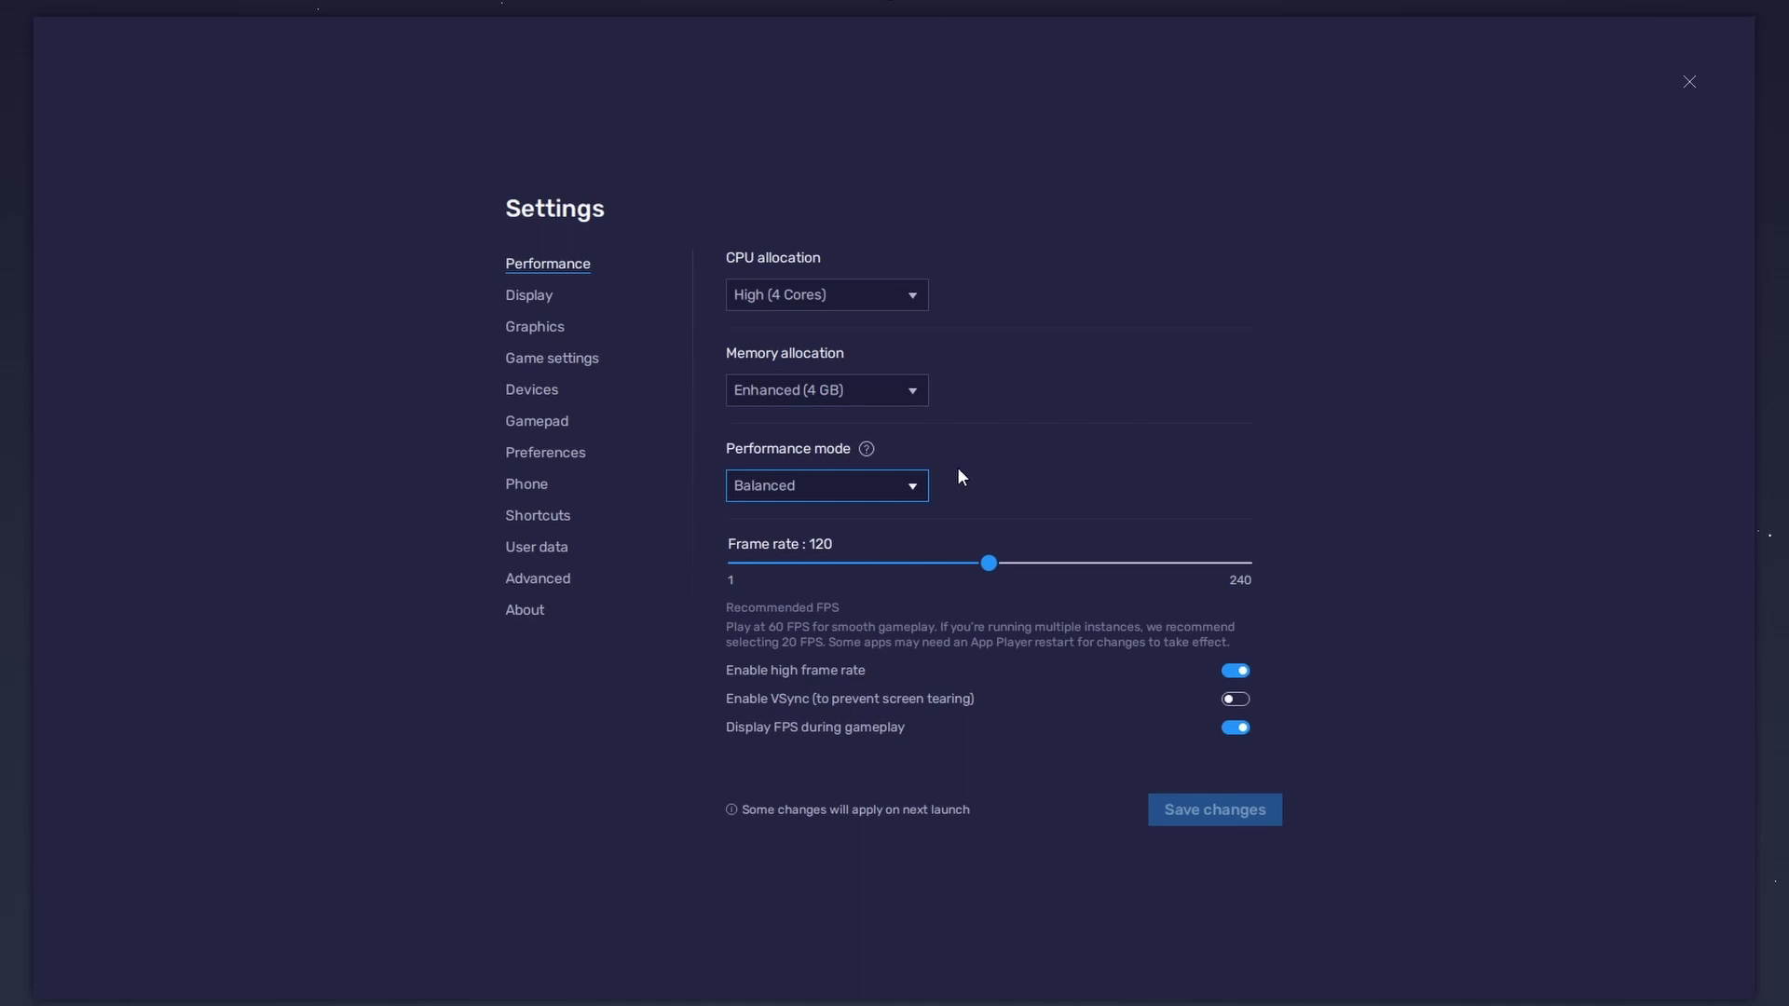
click(916, 392)
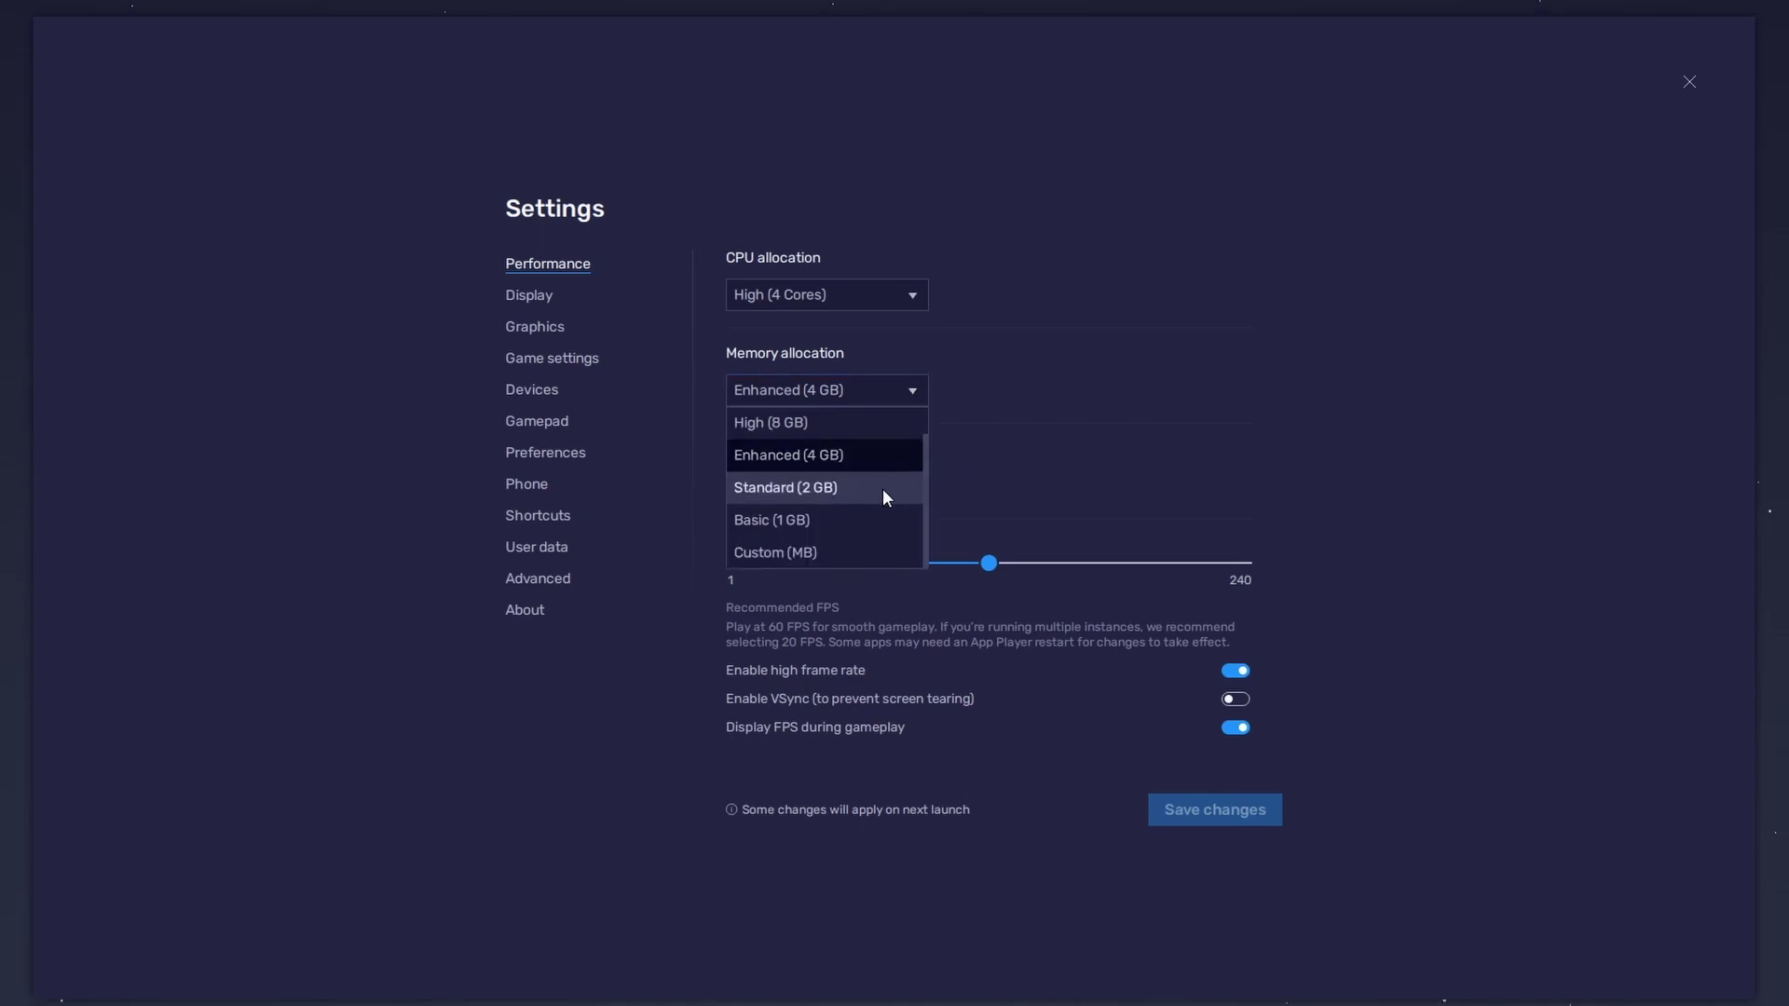
click(975, 416)
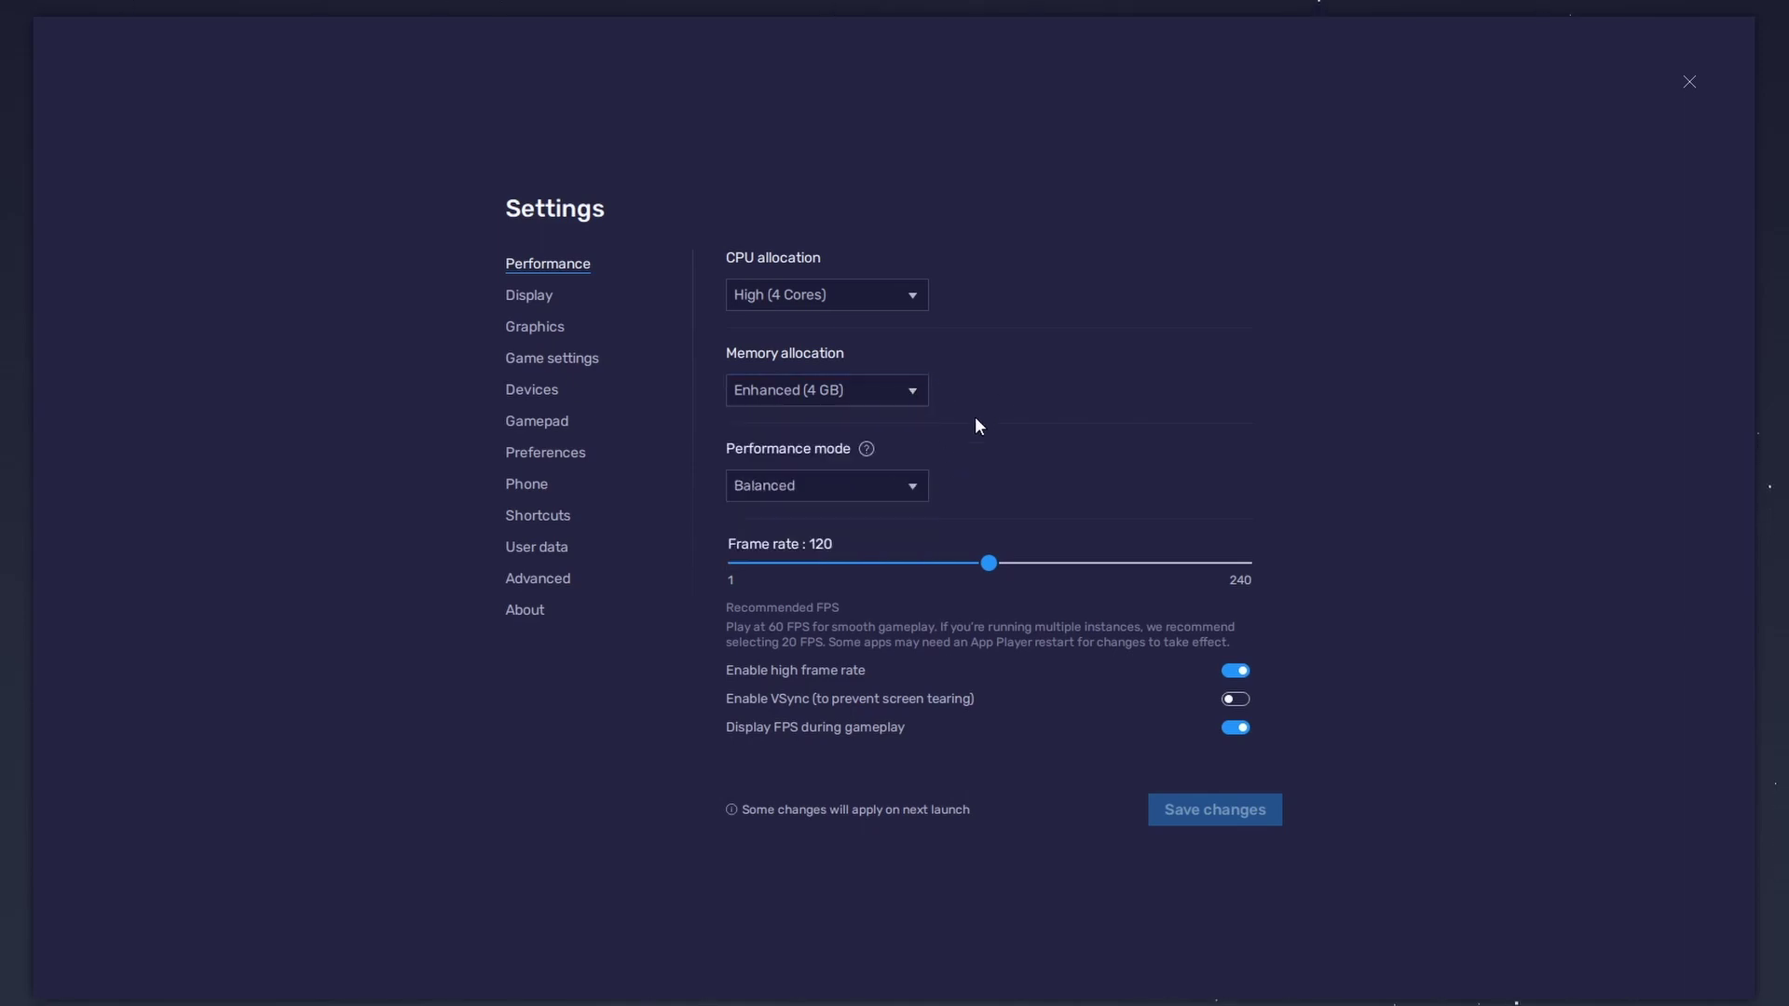
click(891, 485)
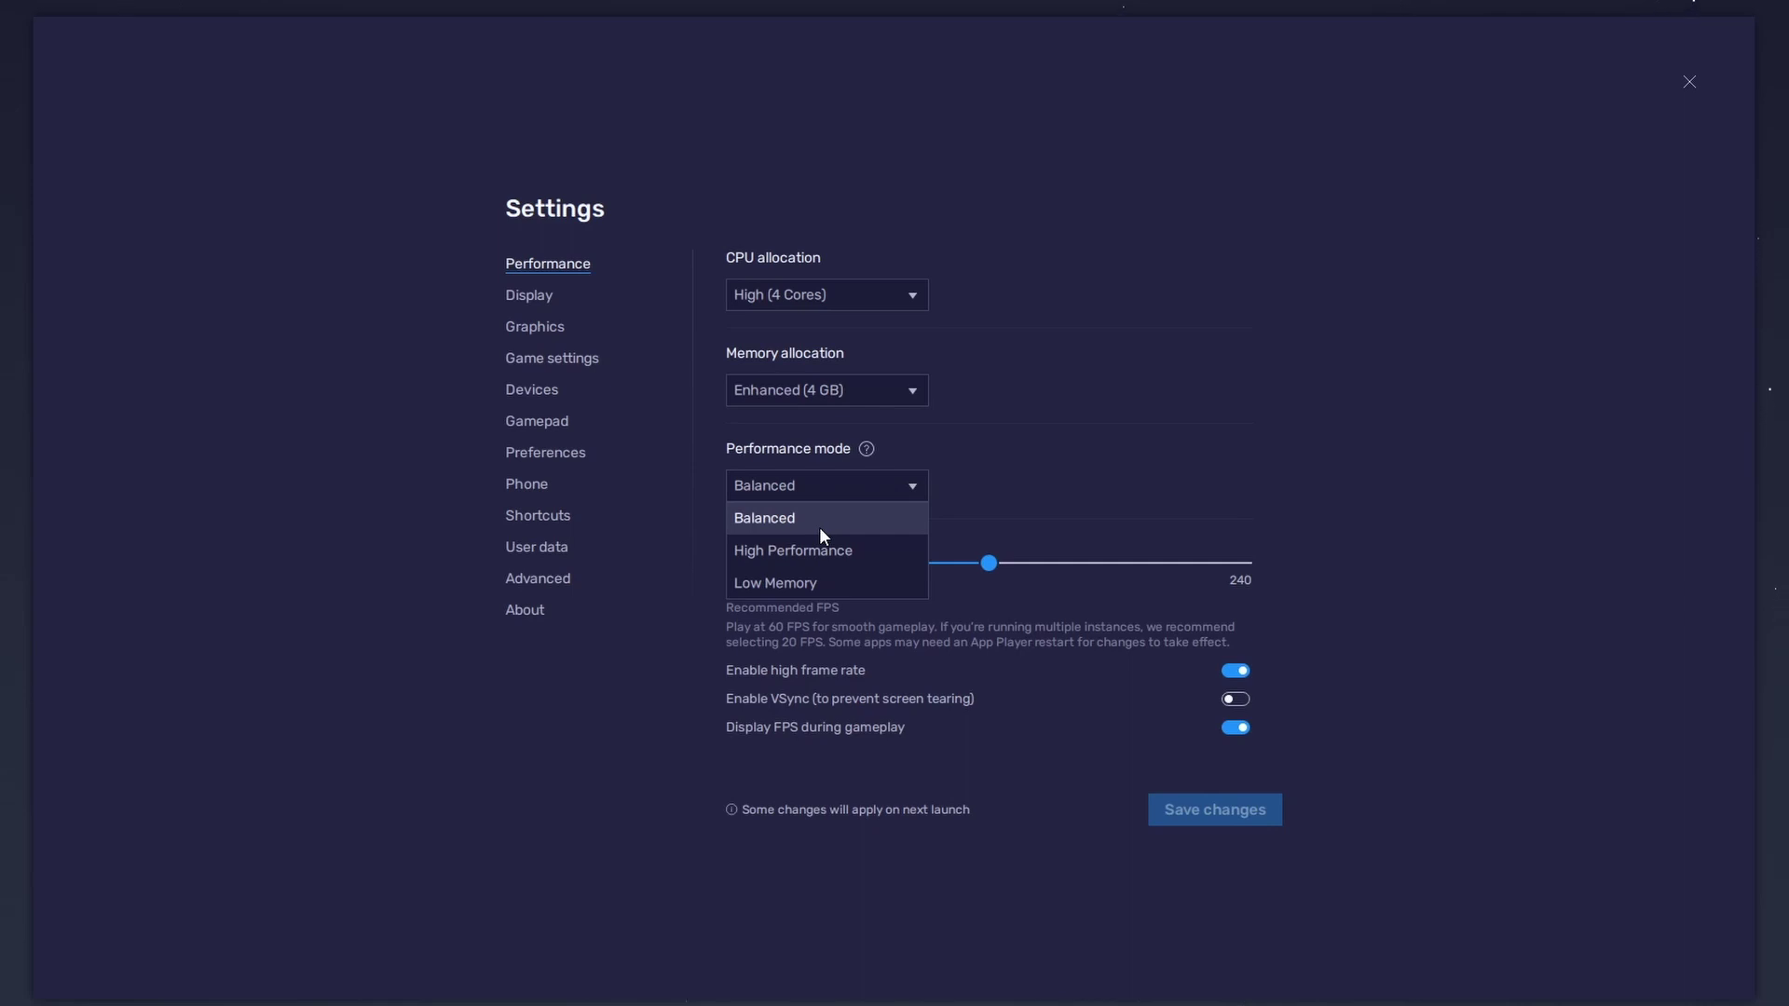
click(1036, 459)
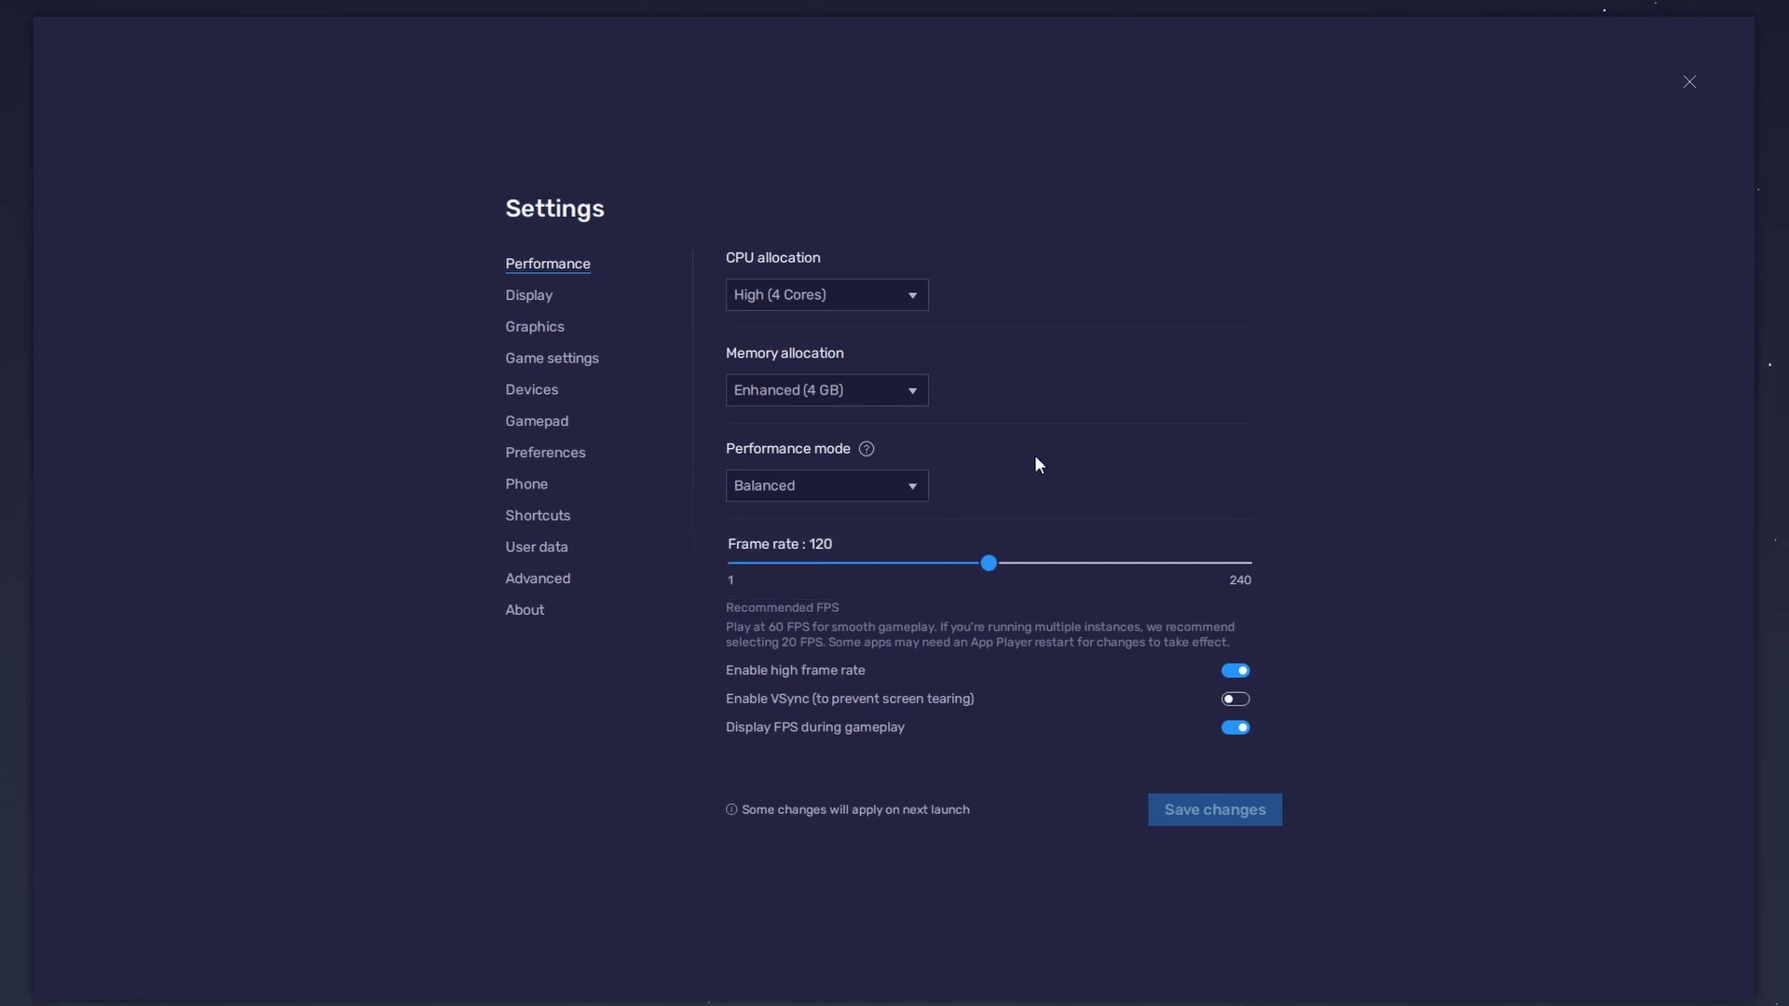
Turn high frame rate off and back on, and set the frame rate to 120
click(1241, 671)
click(1241, 671)
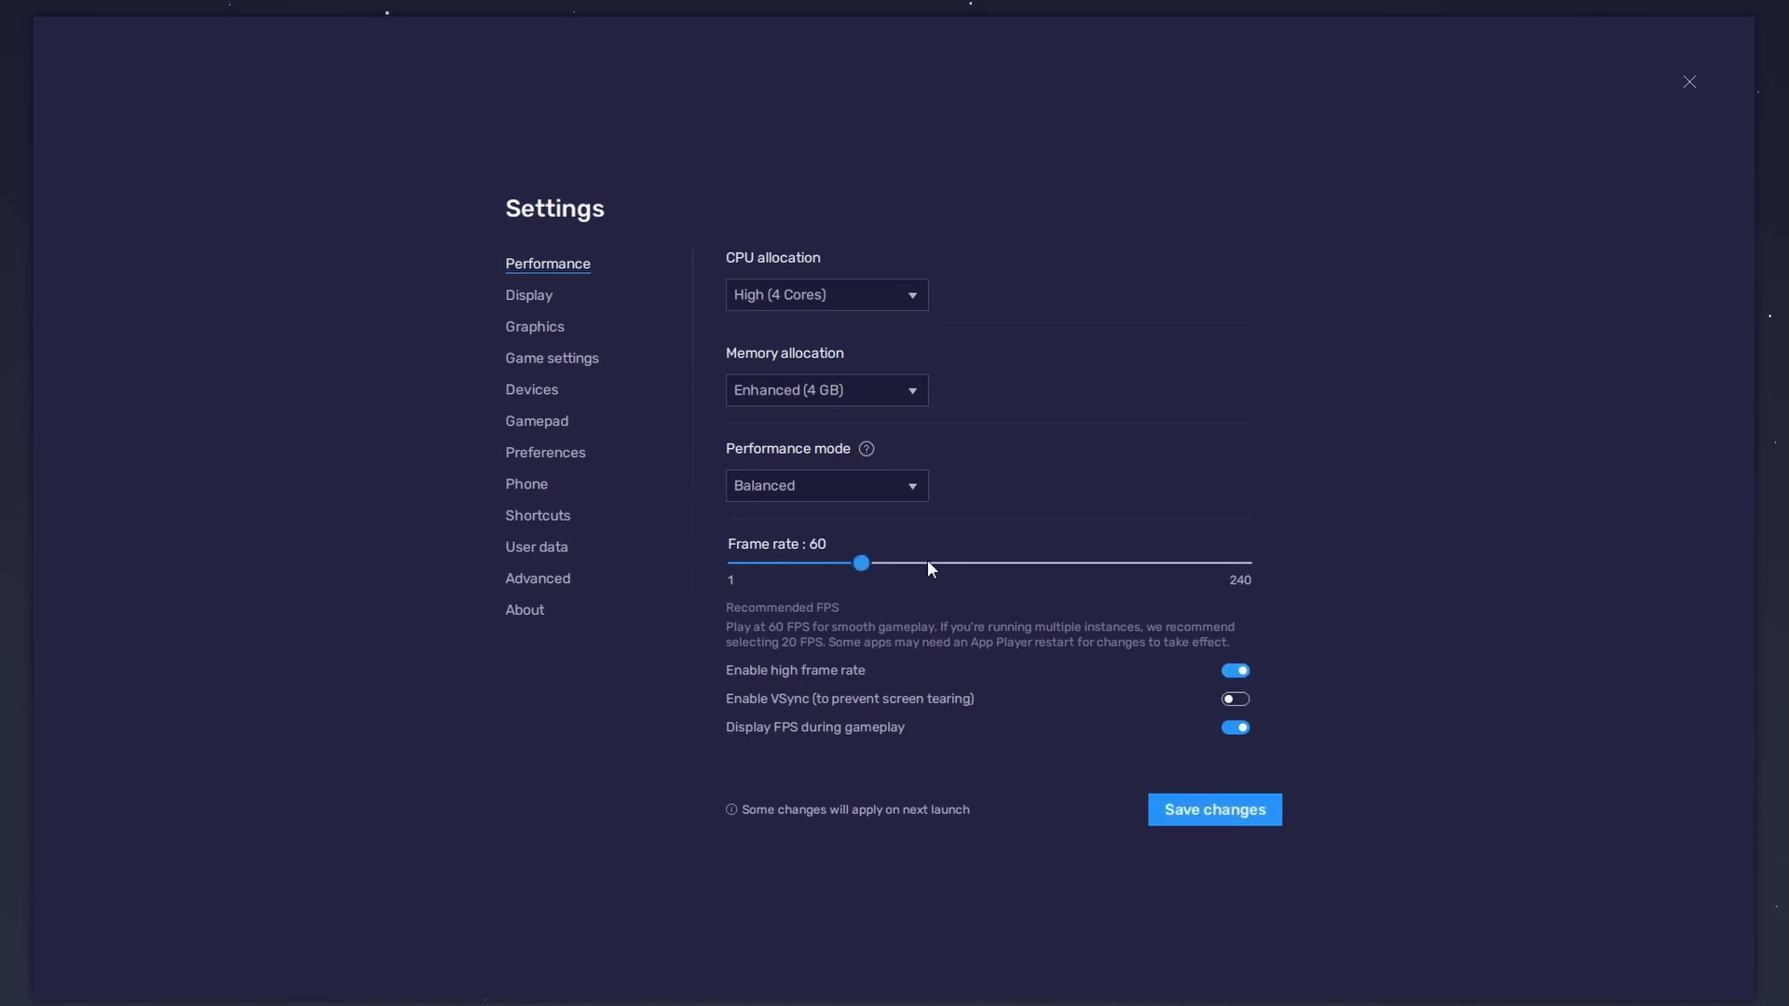
drag(926, 561, 988, 563)
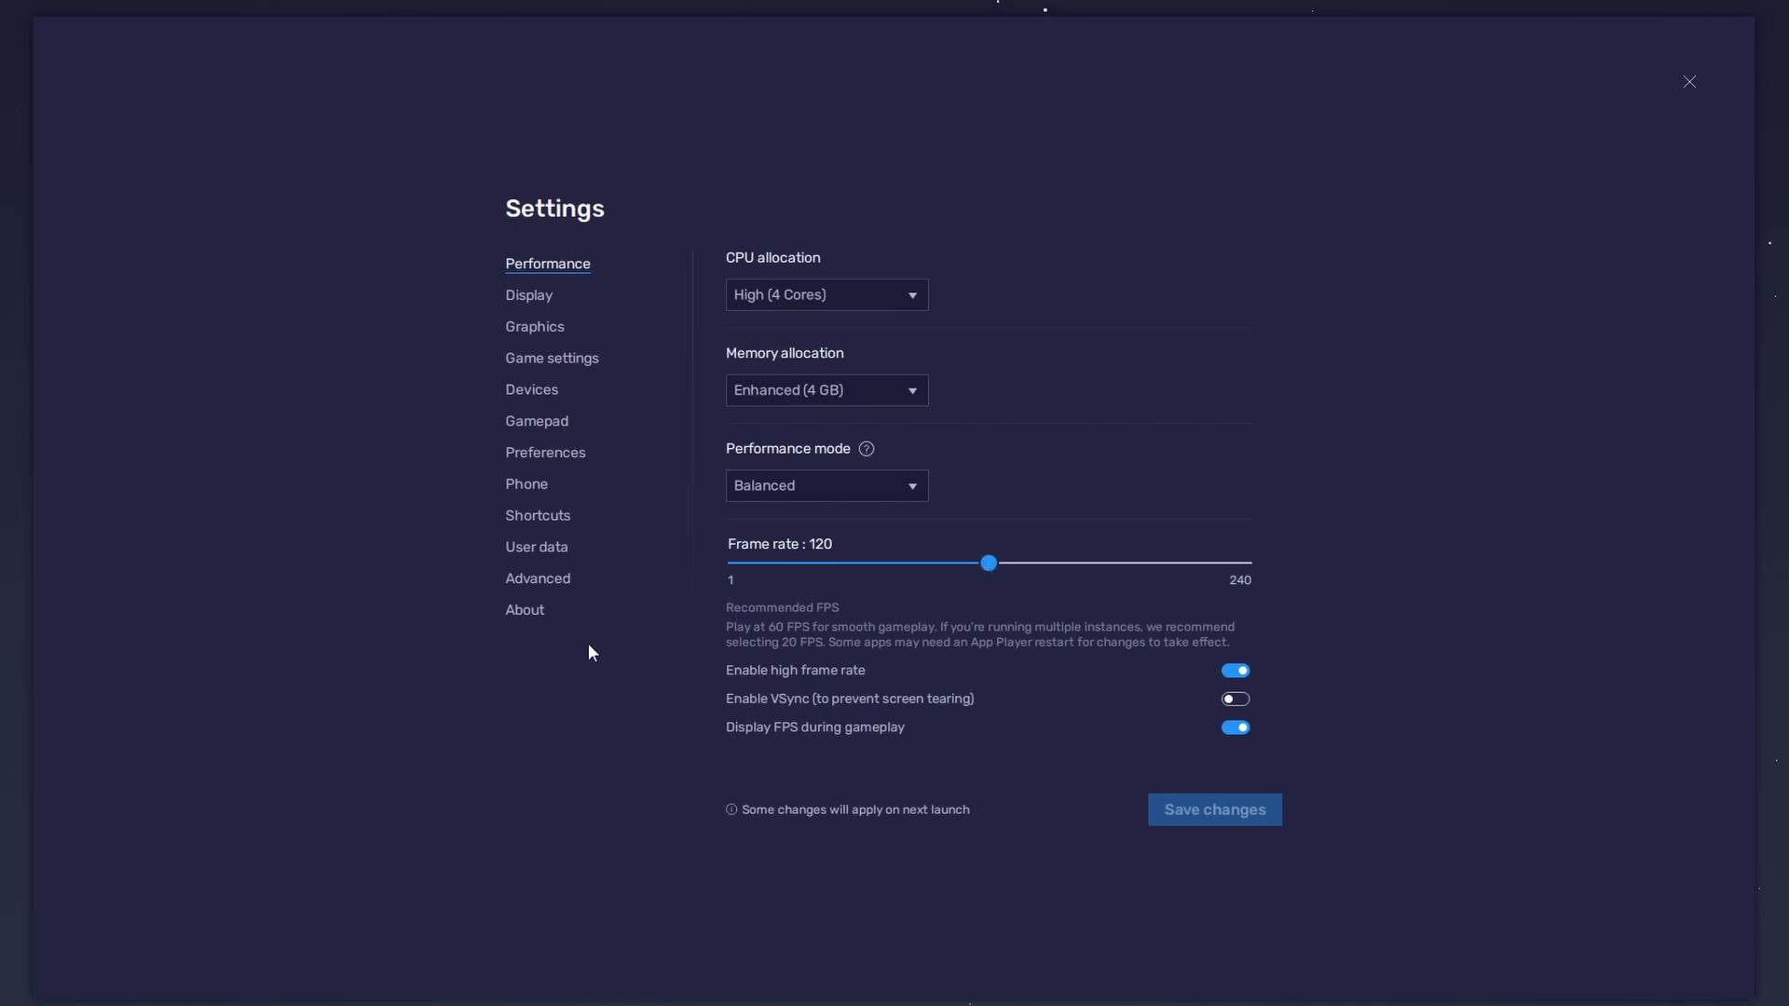
Switch to the Windows display settings, check the monitor's selectable refresh rates under Advanced display, and close the window
right_click(65, 516)
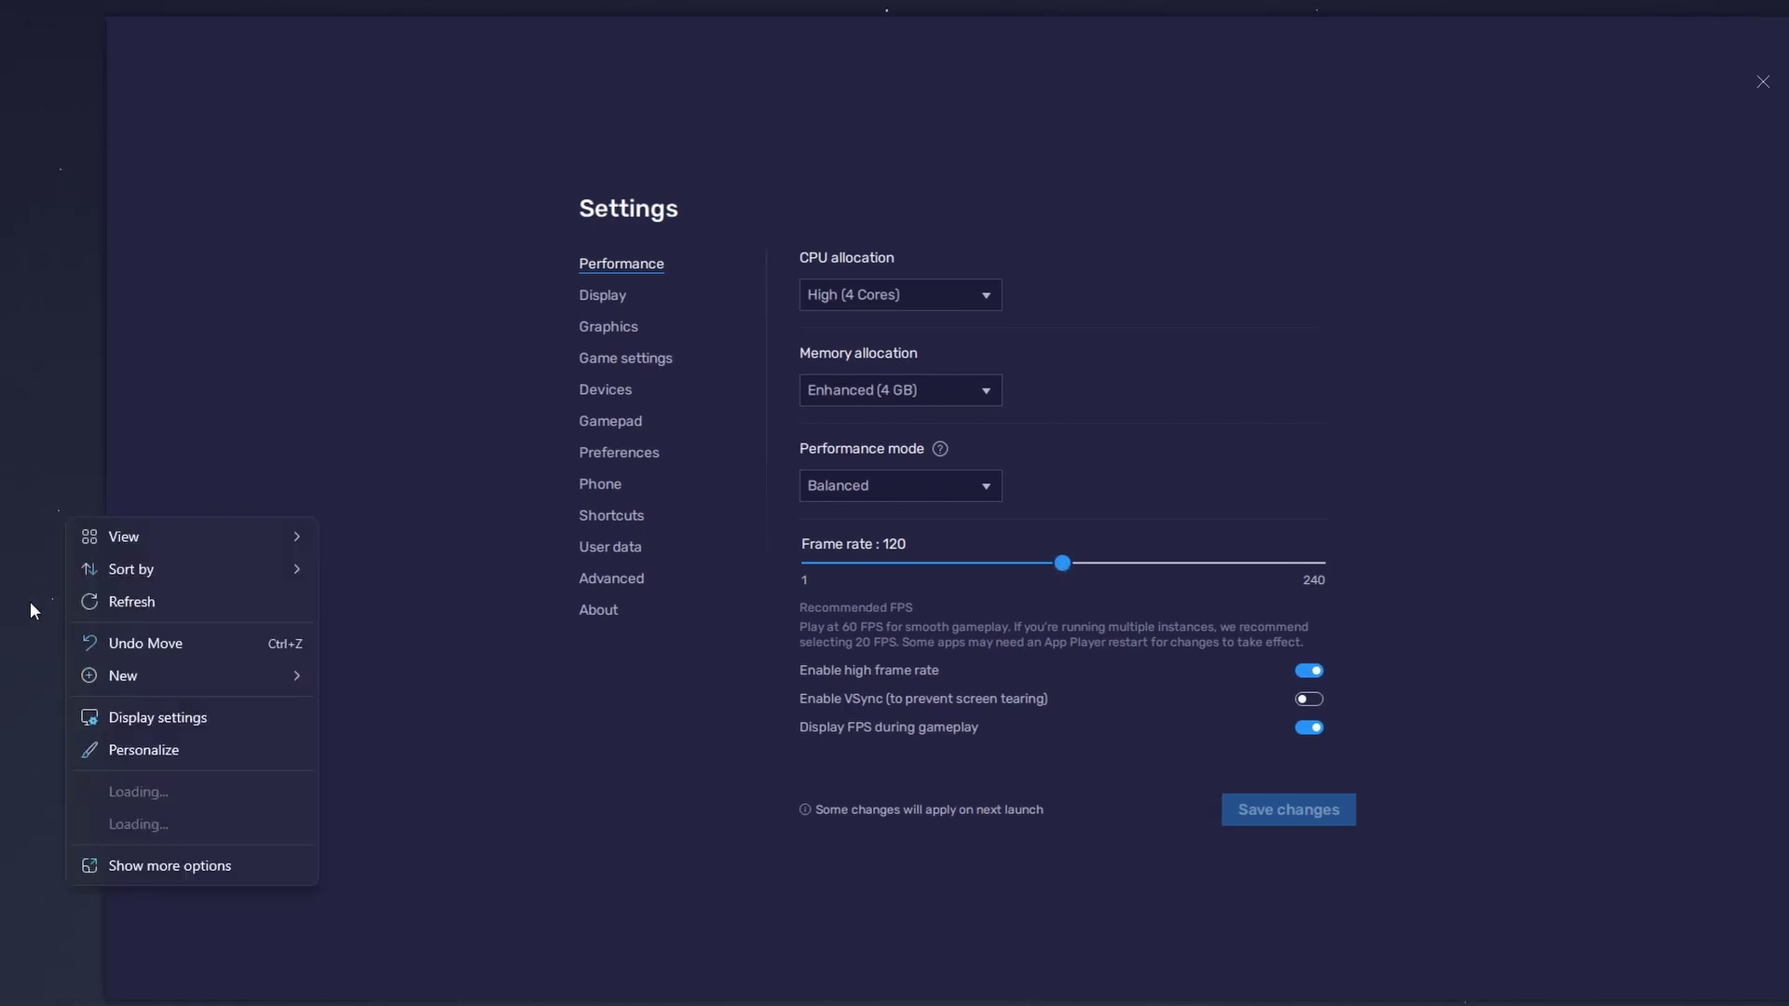
click(131, 718)
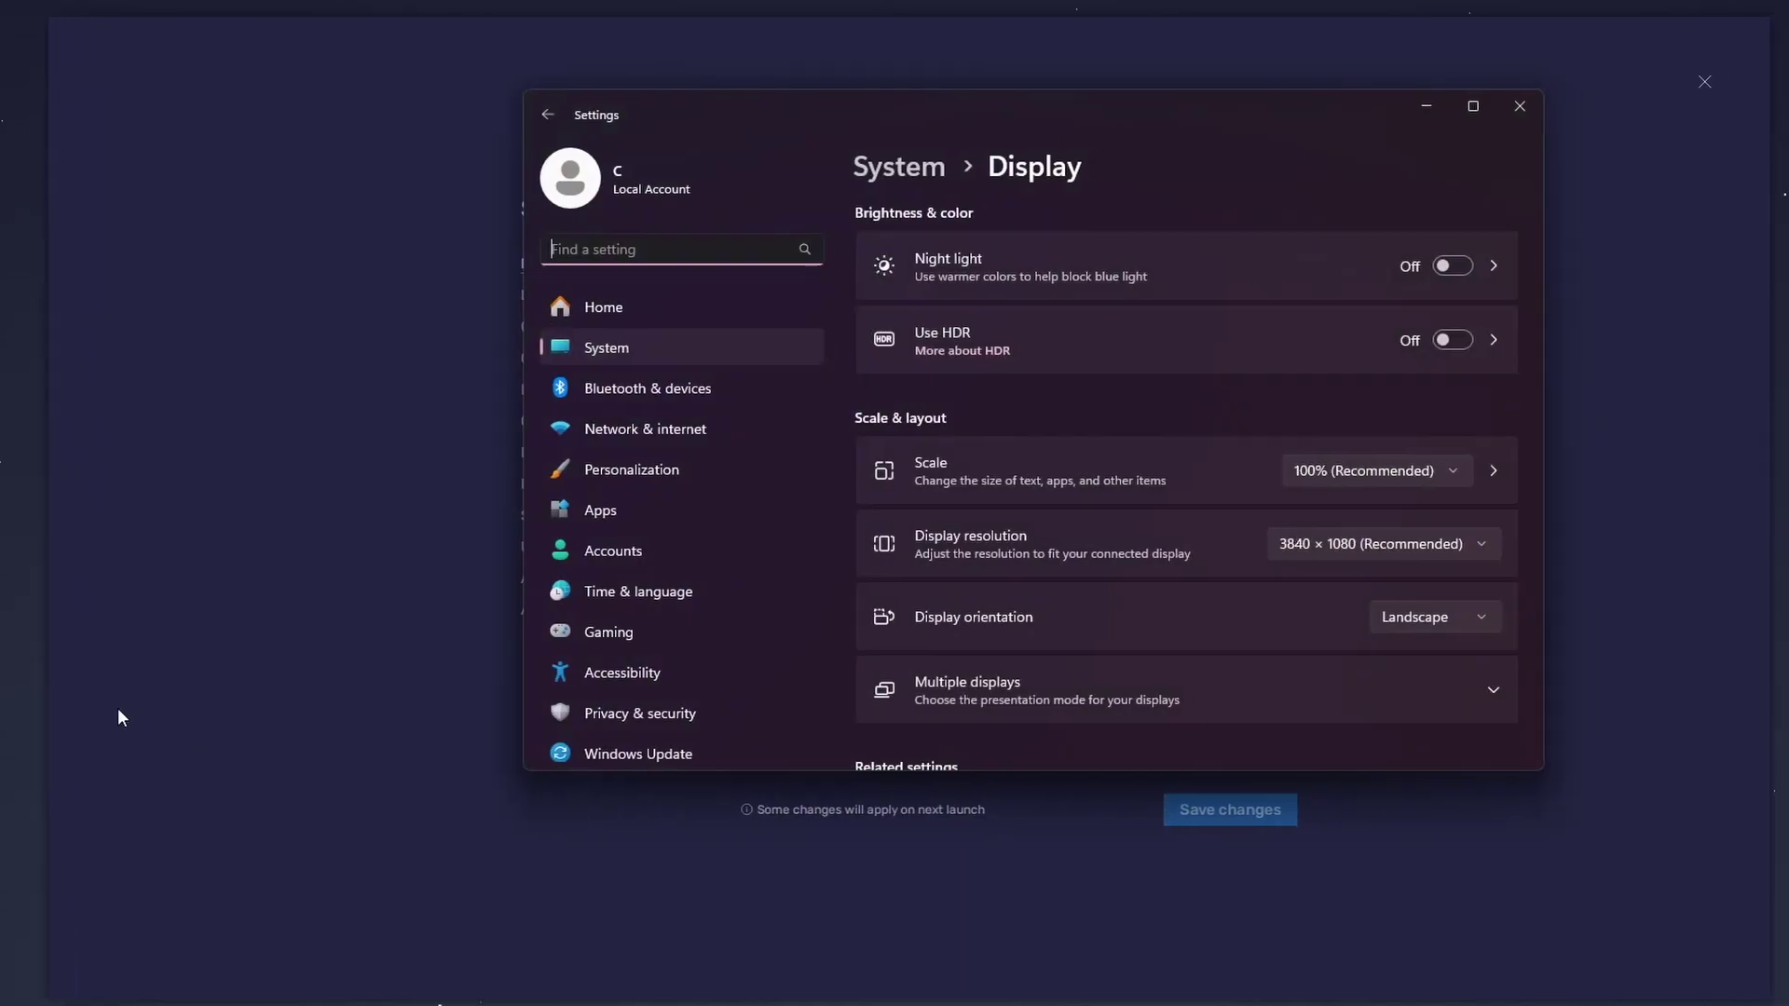
drag(1016, 108, 904, 207)
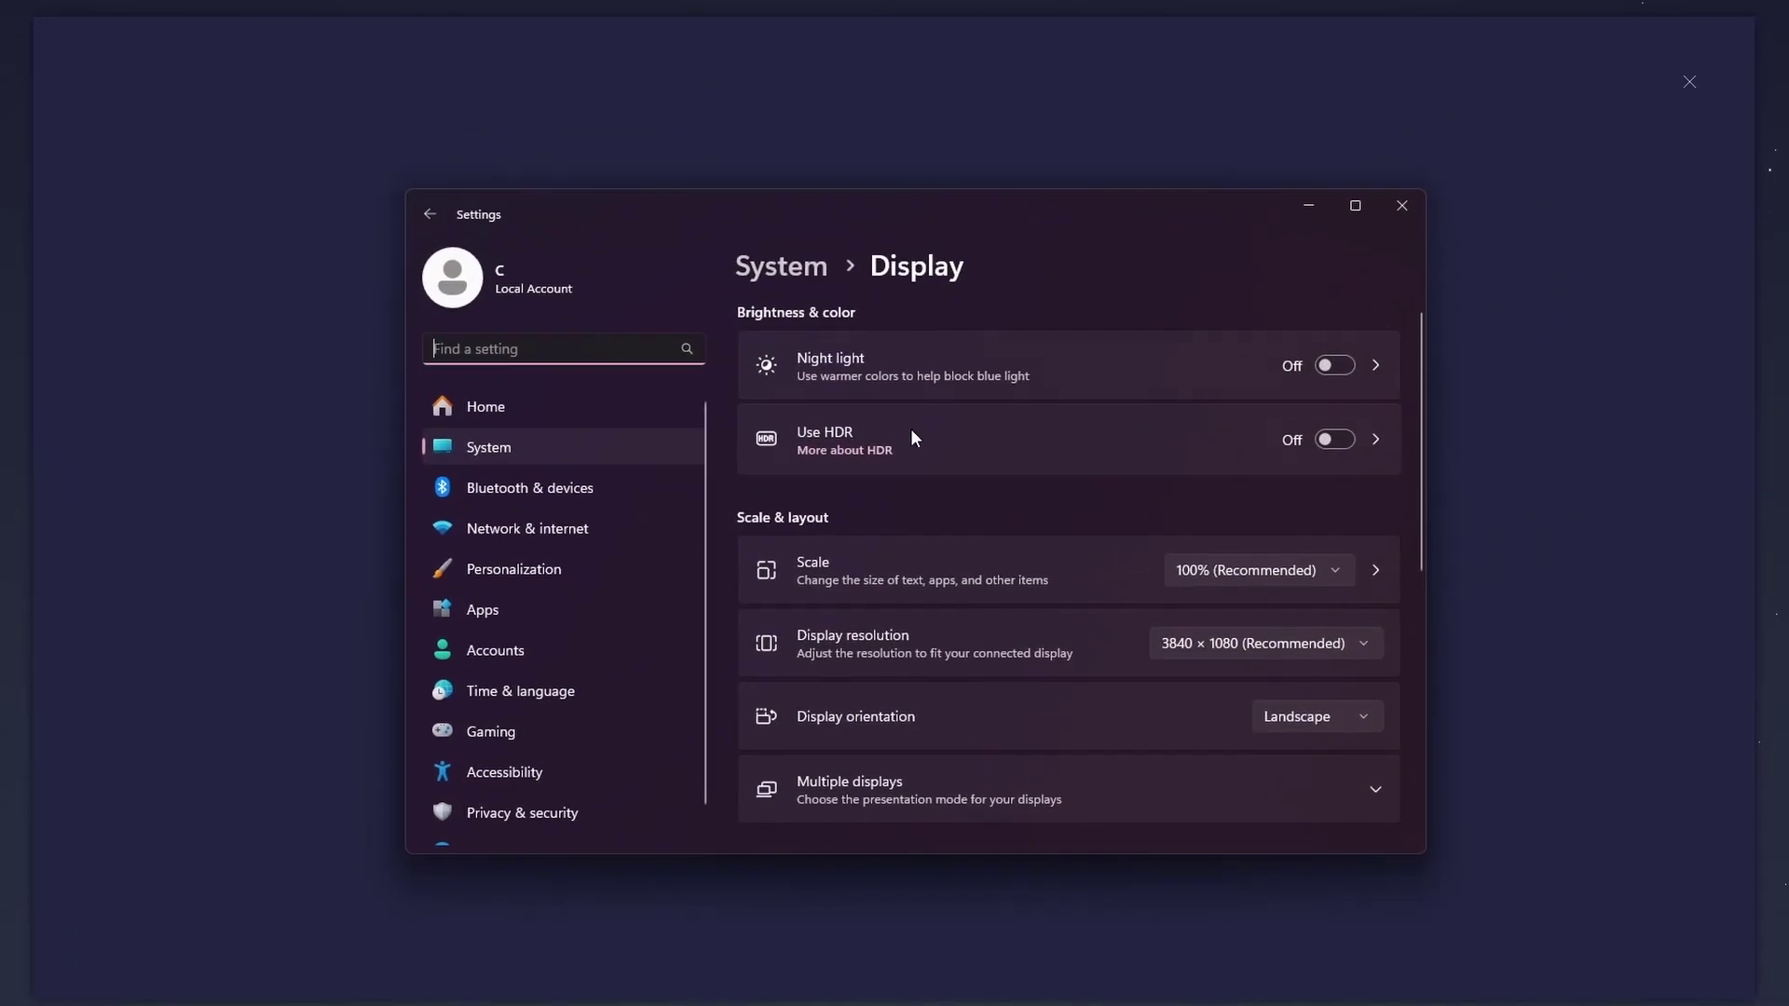
scroll(922, 456, down, 5)
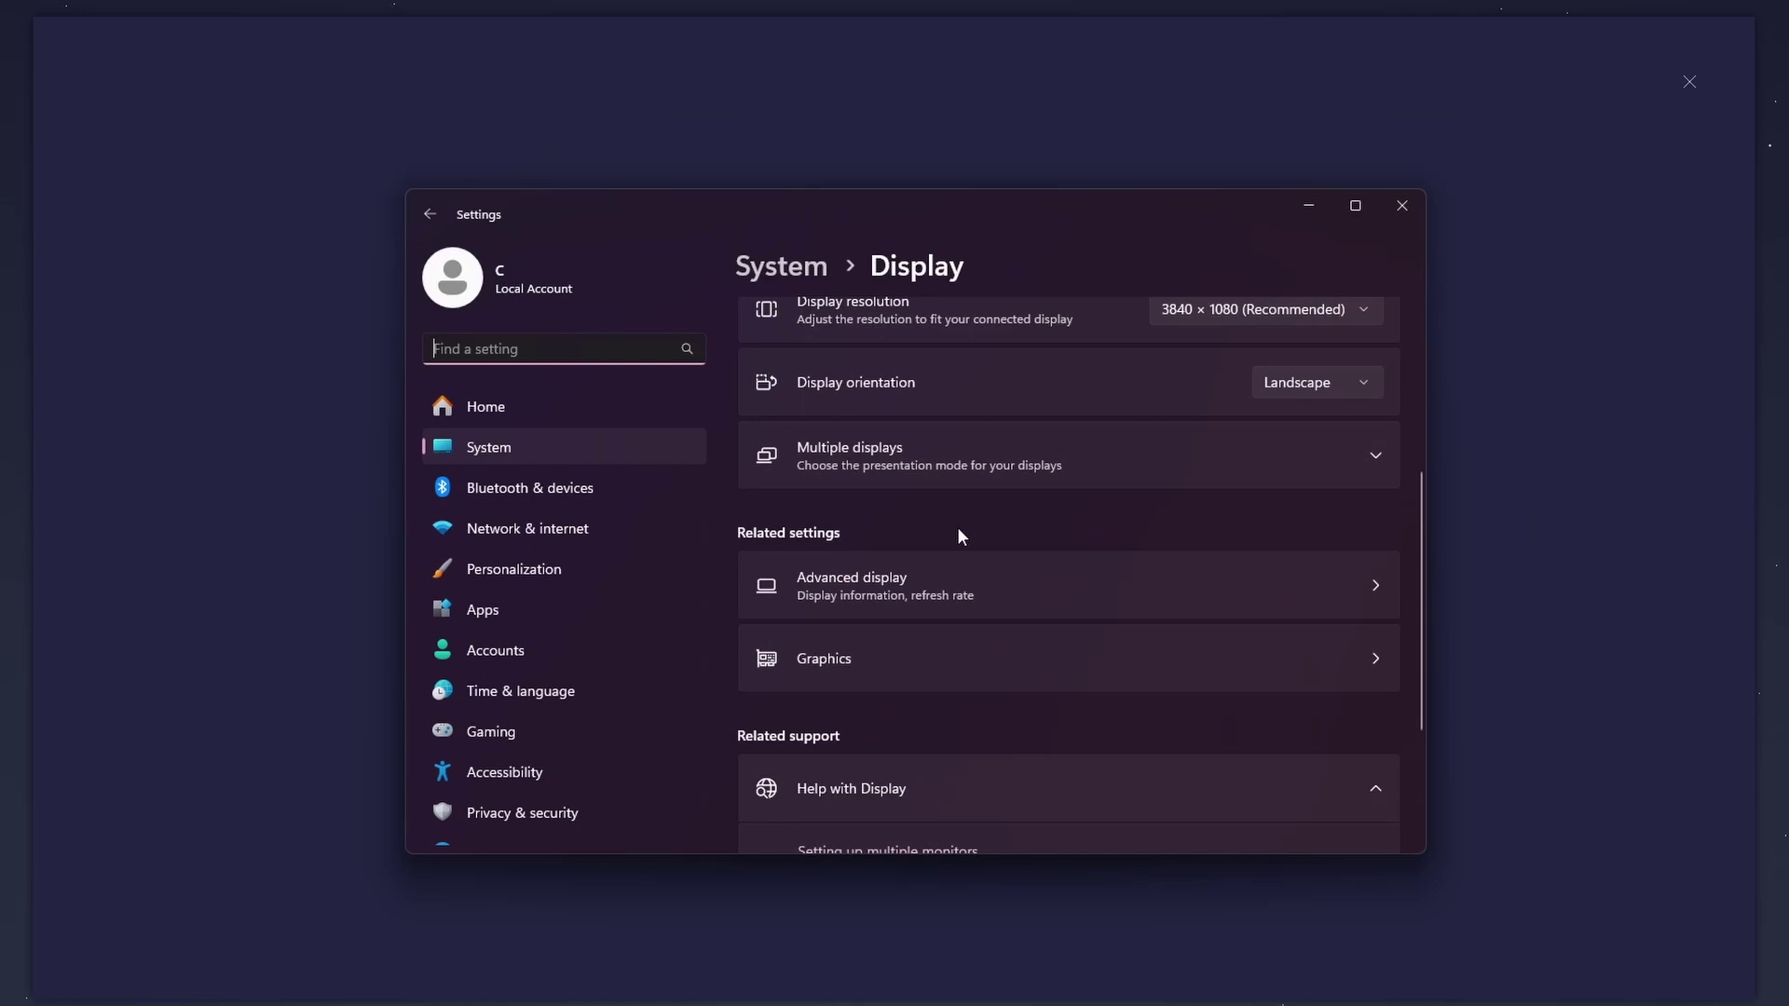
click(1375, 588)
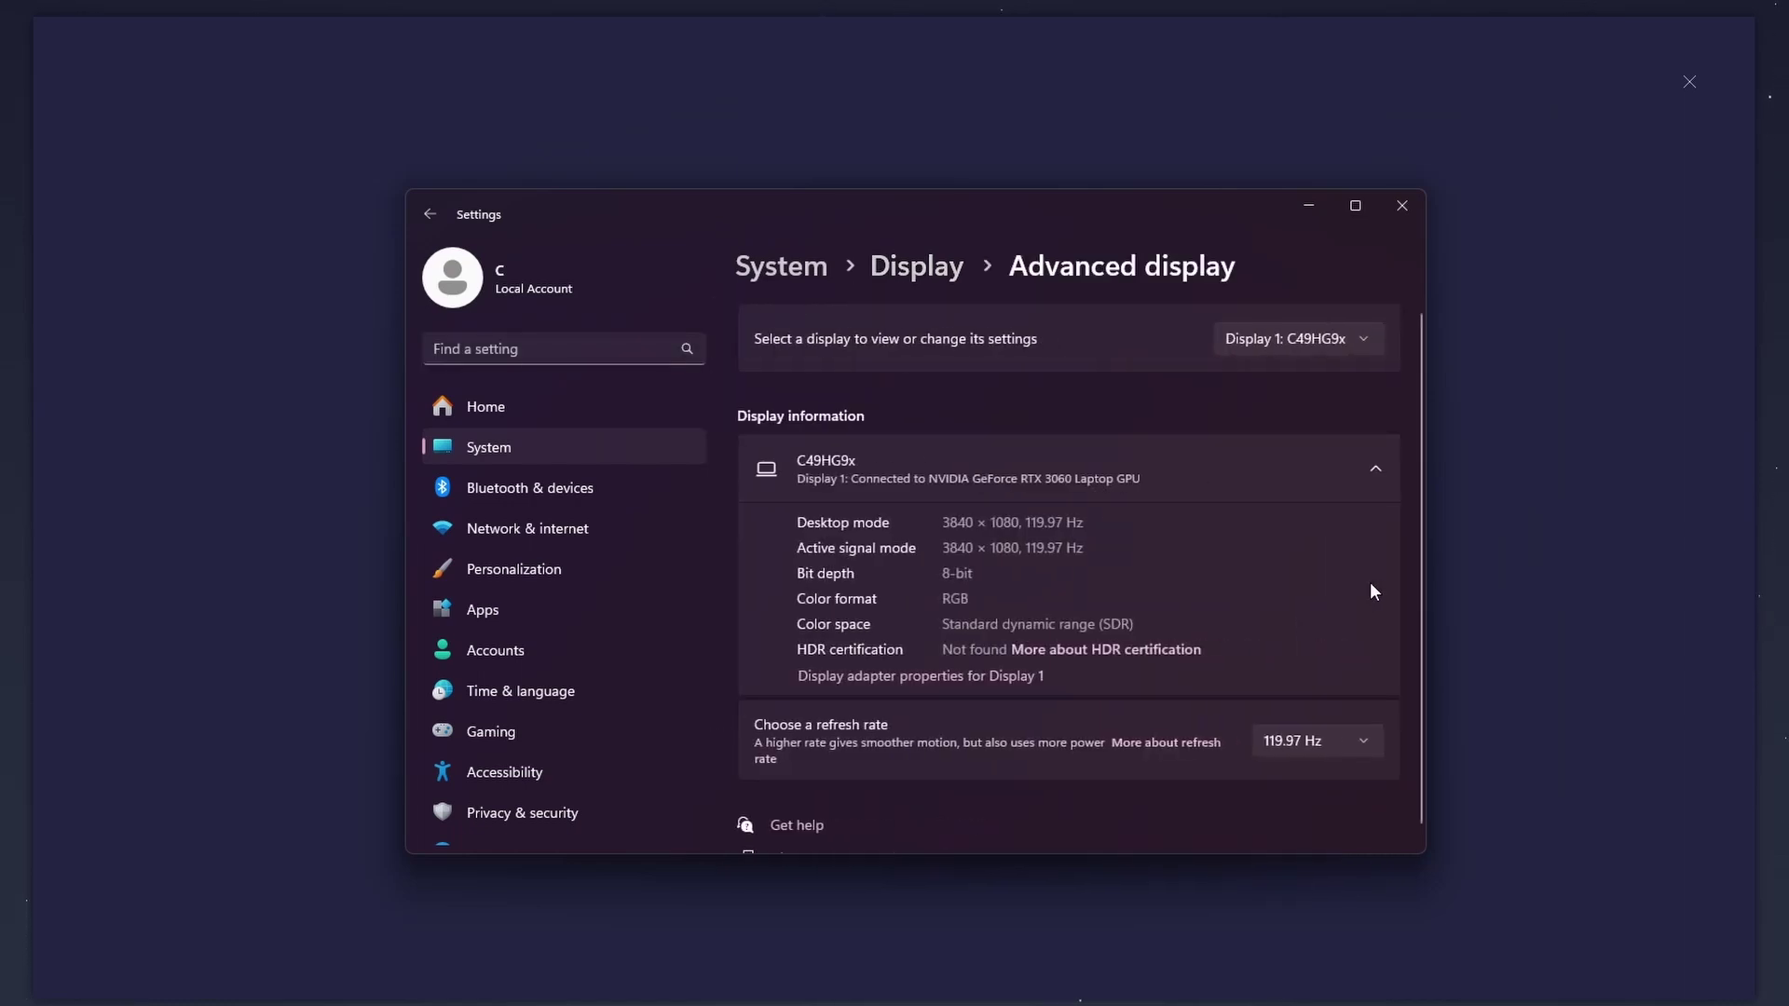
click(1371, 733)
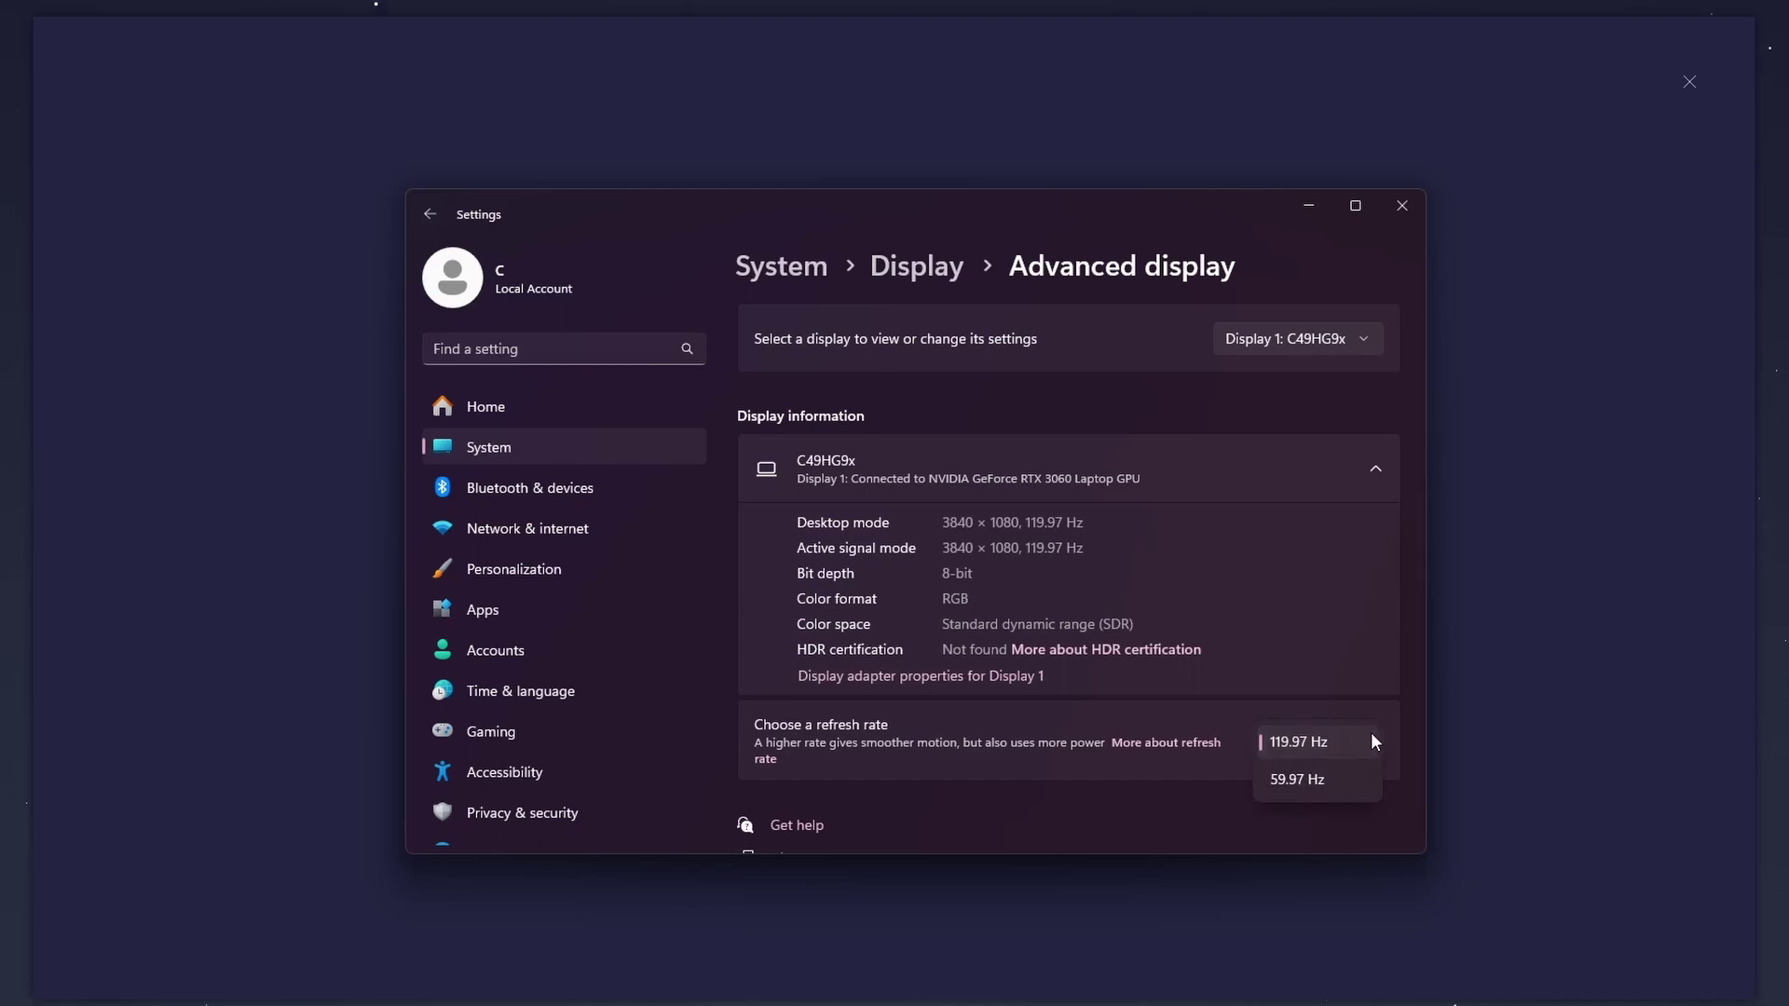
click(1372, 733)
click(1400, 207)
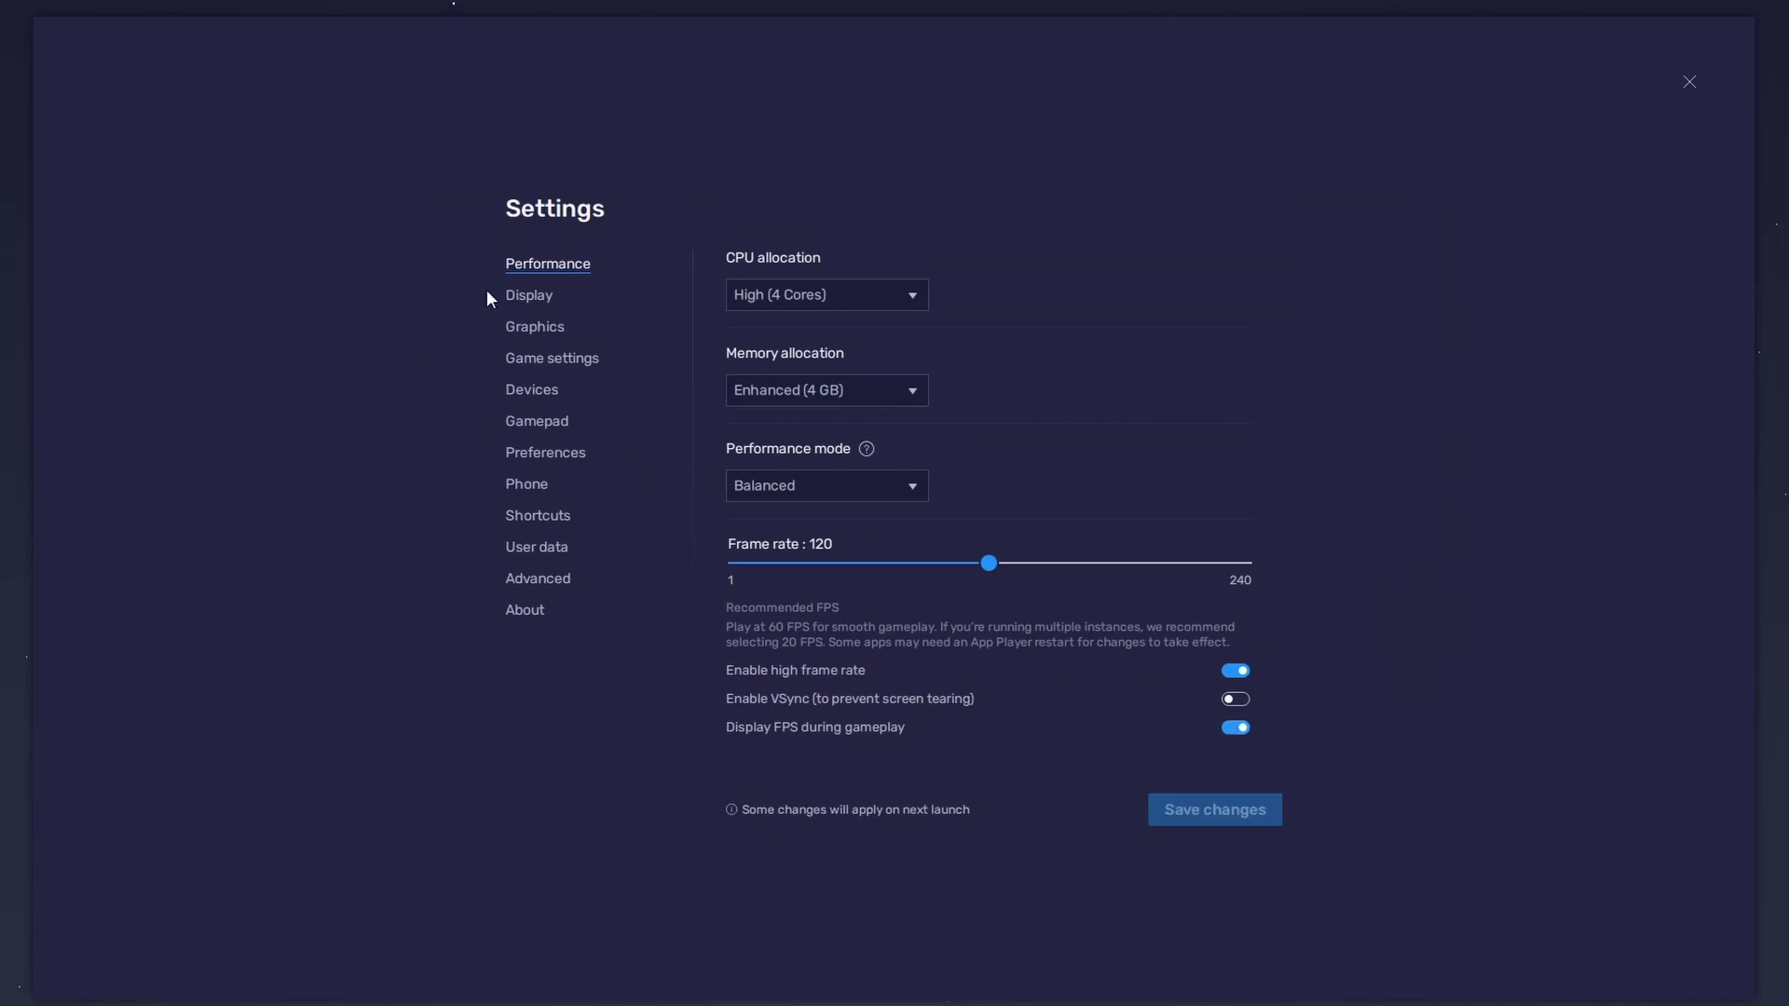
Open the emulator's display settings and review the Landscape, Portrait, Ultrawide and Custom resolution modes
click(522, 297)
click(913, 296)
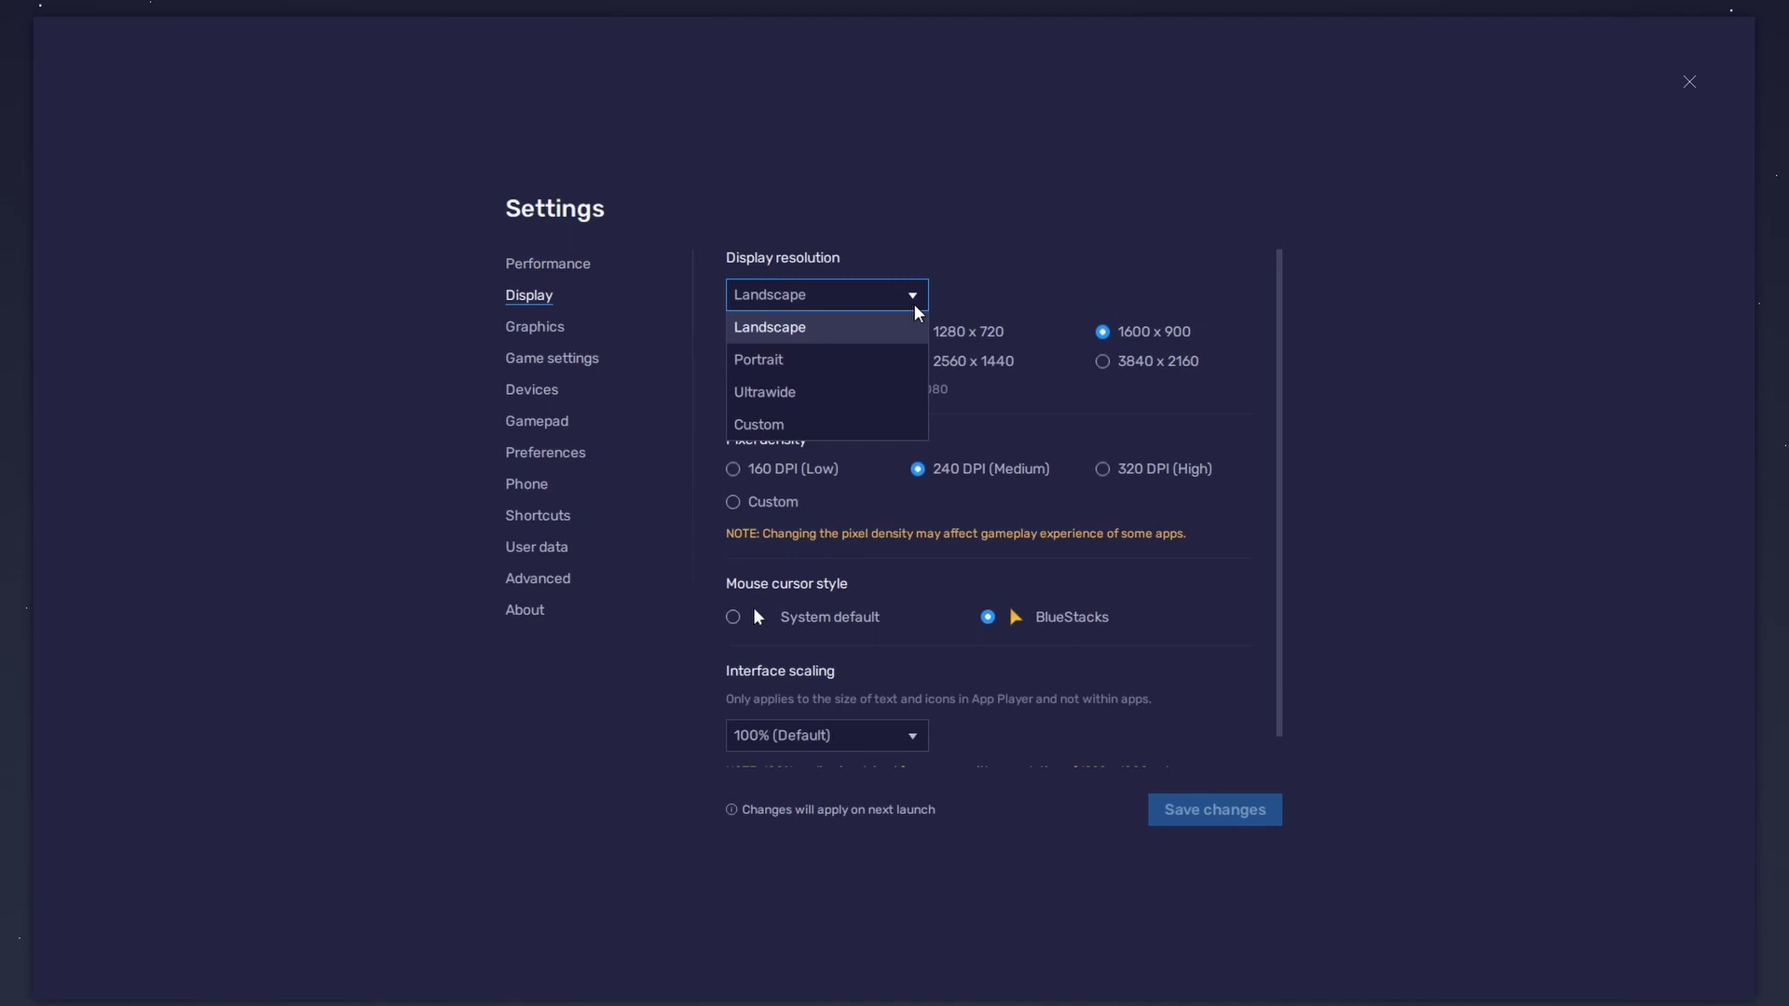
click(1002, 271)
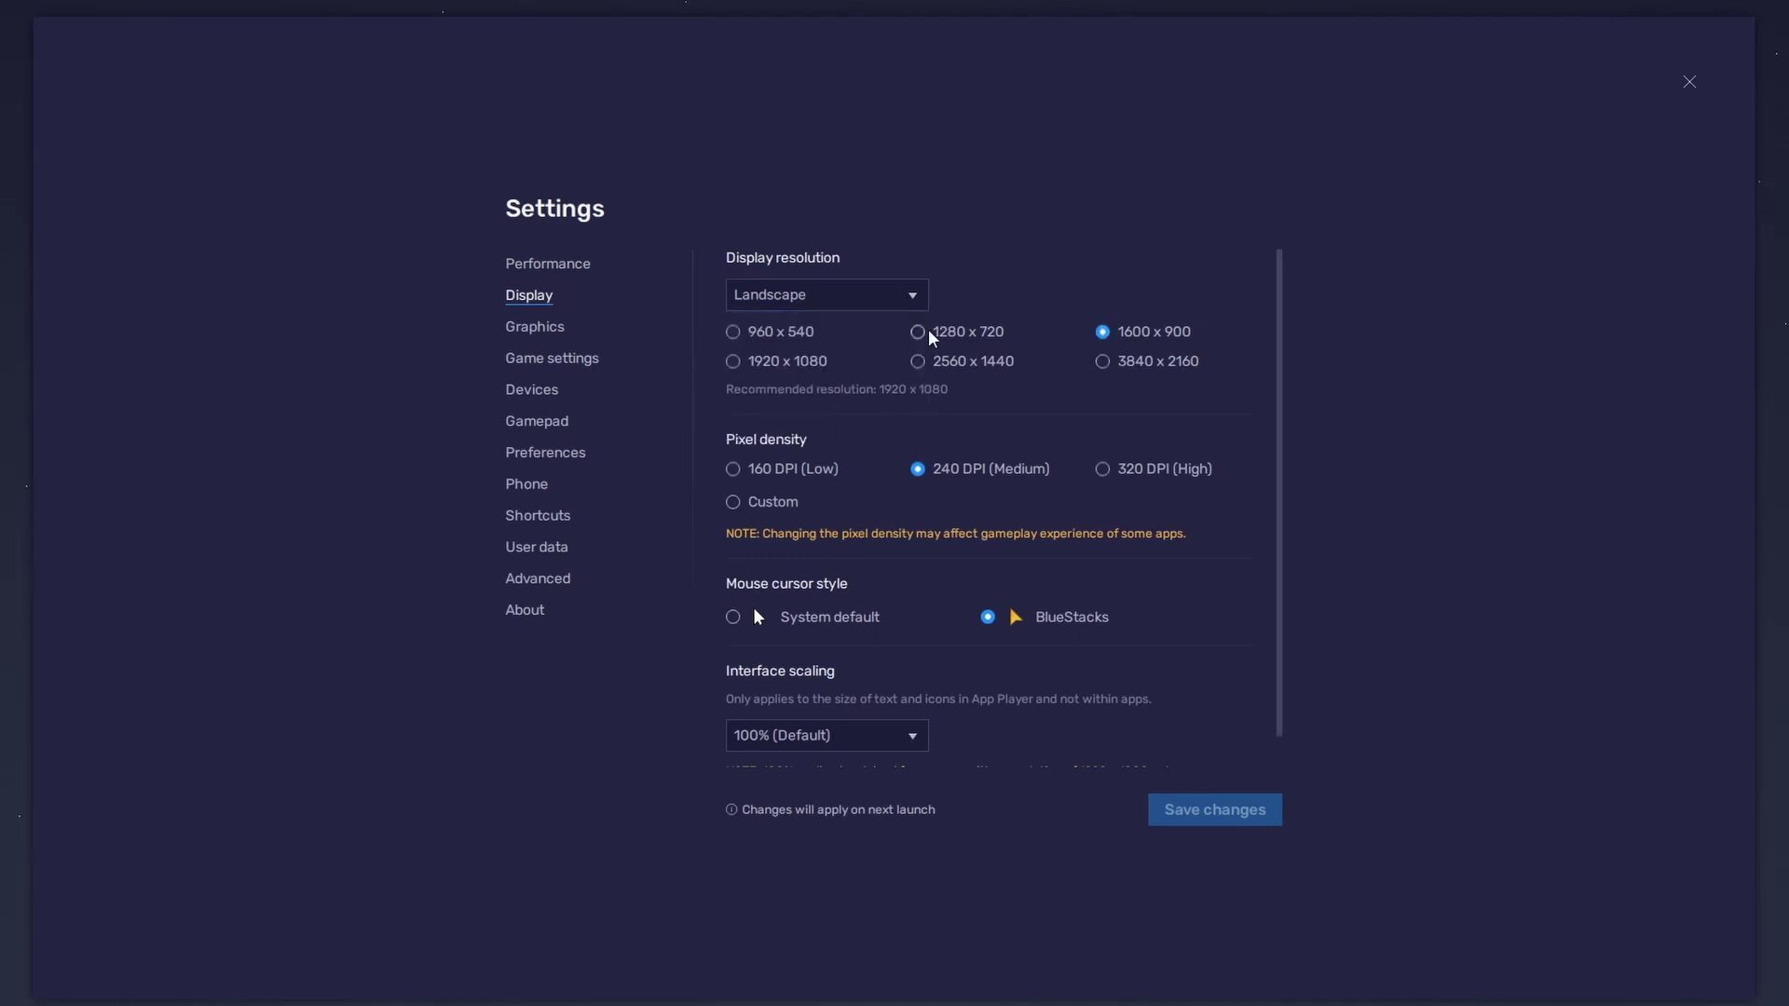
Look over the pixel density, mouse cursor and interface scaling options, and close the emulator settings
drag(1275, 502, 1273, 541)
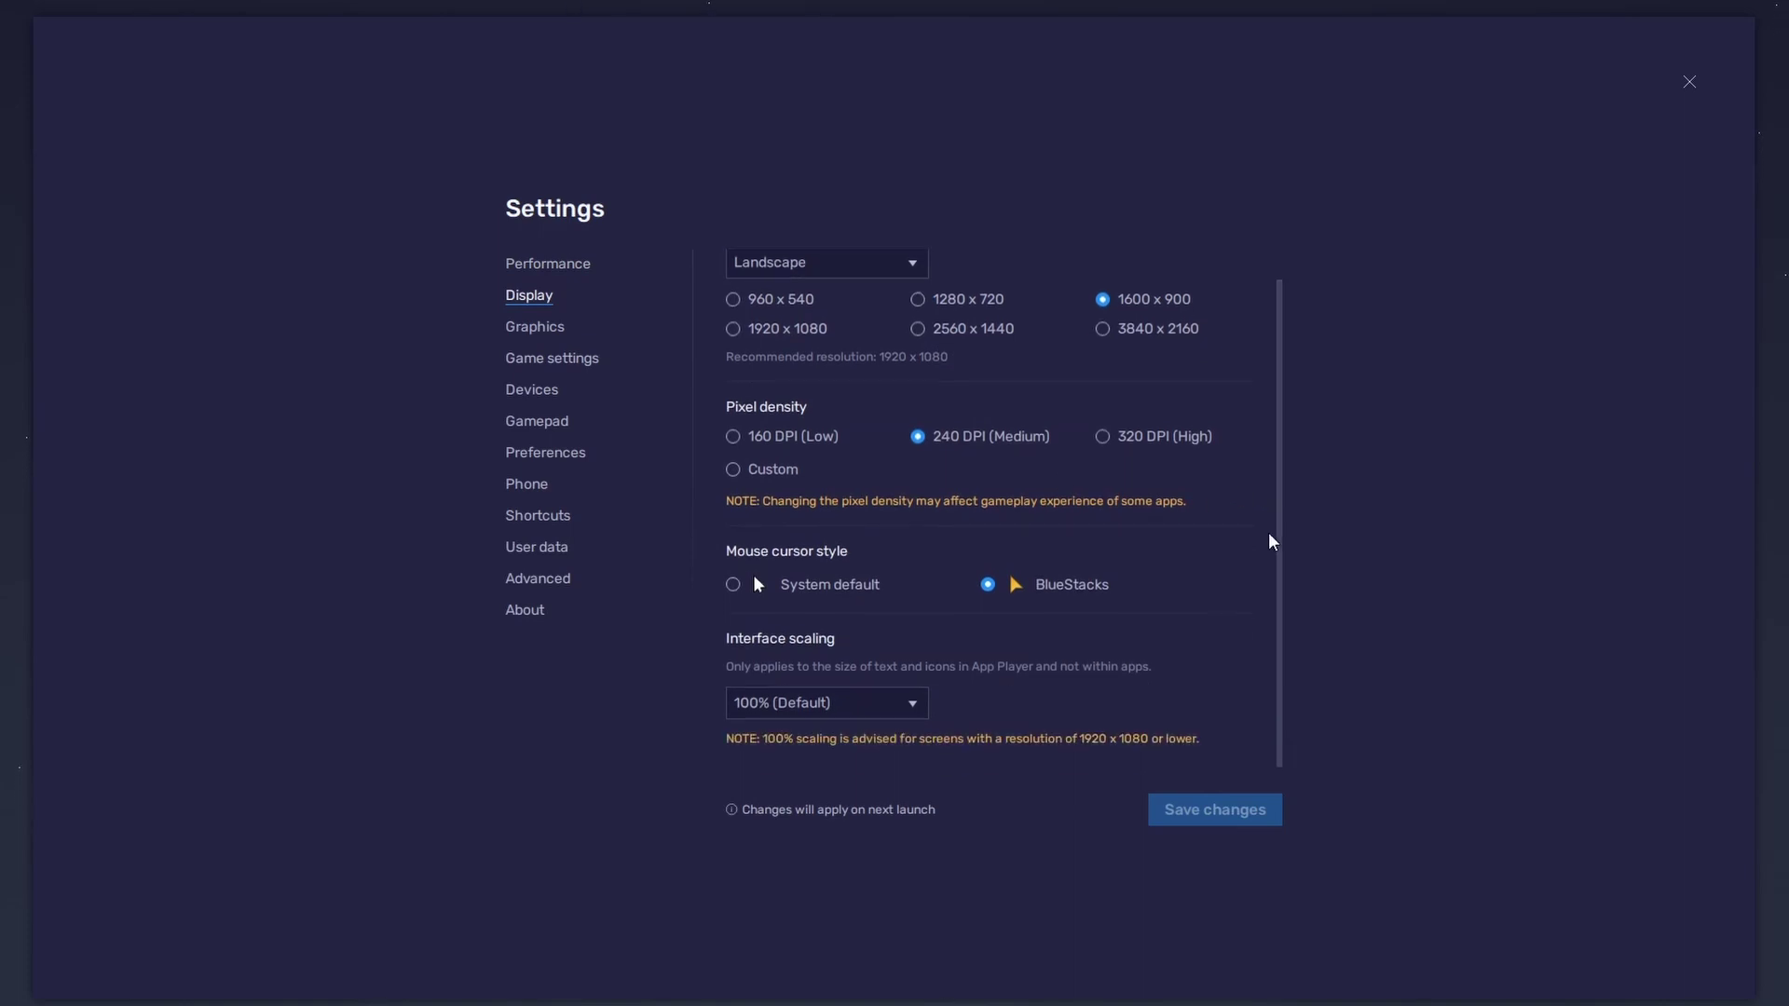
scroll(1265, 571, up, 1)
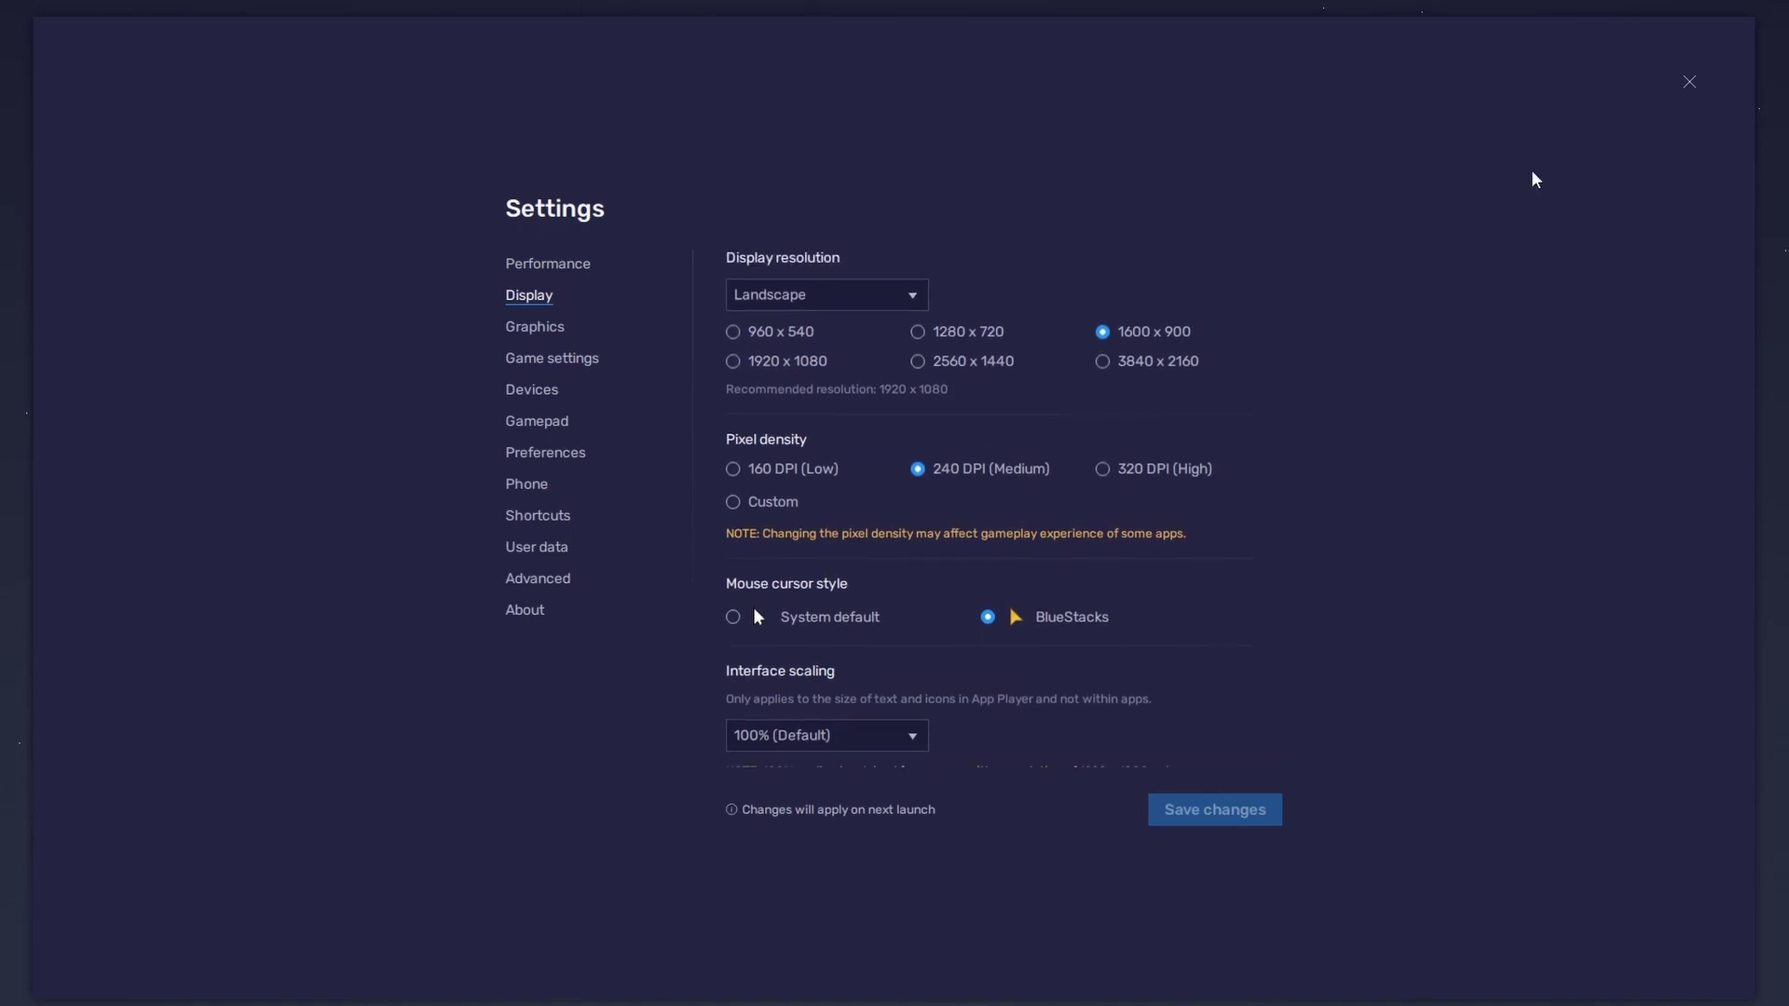
click(1688, 84)
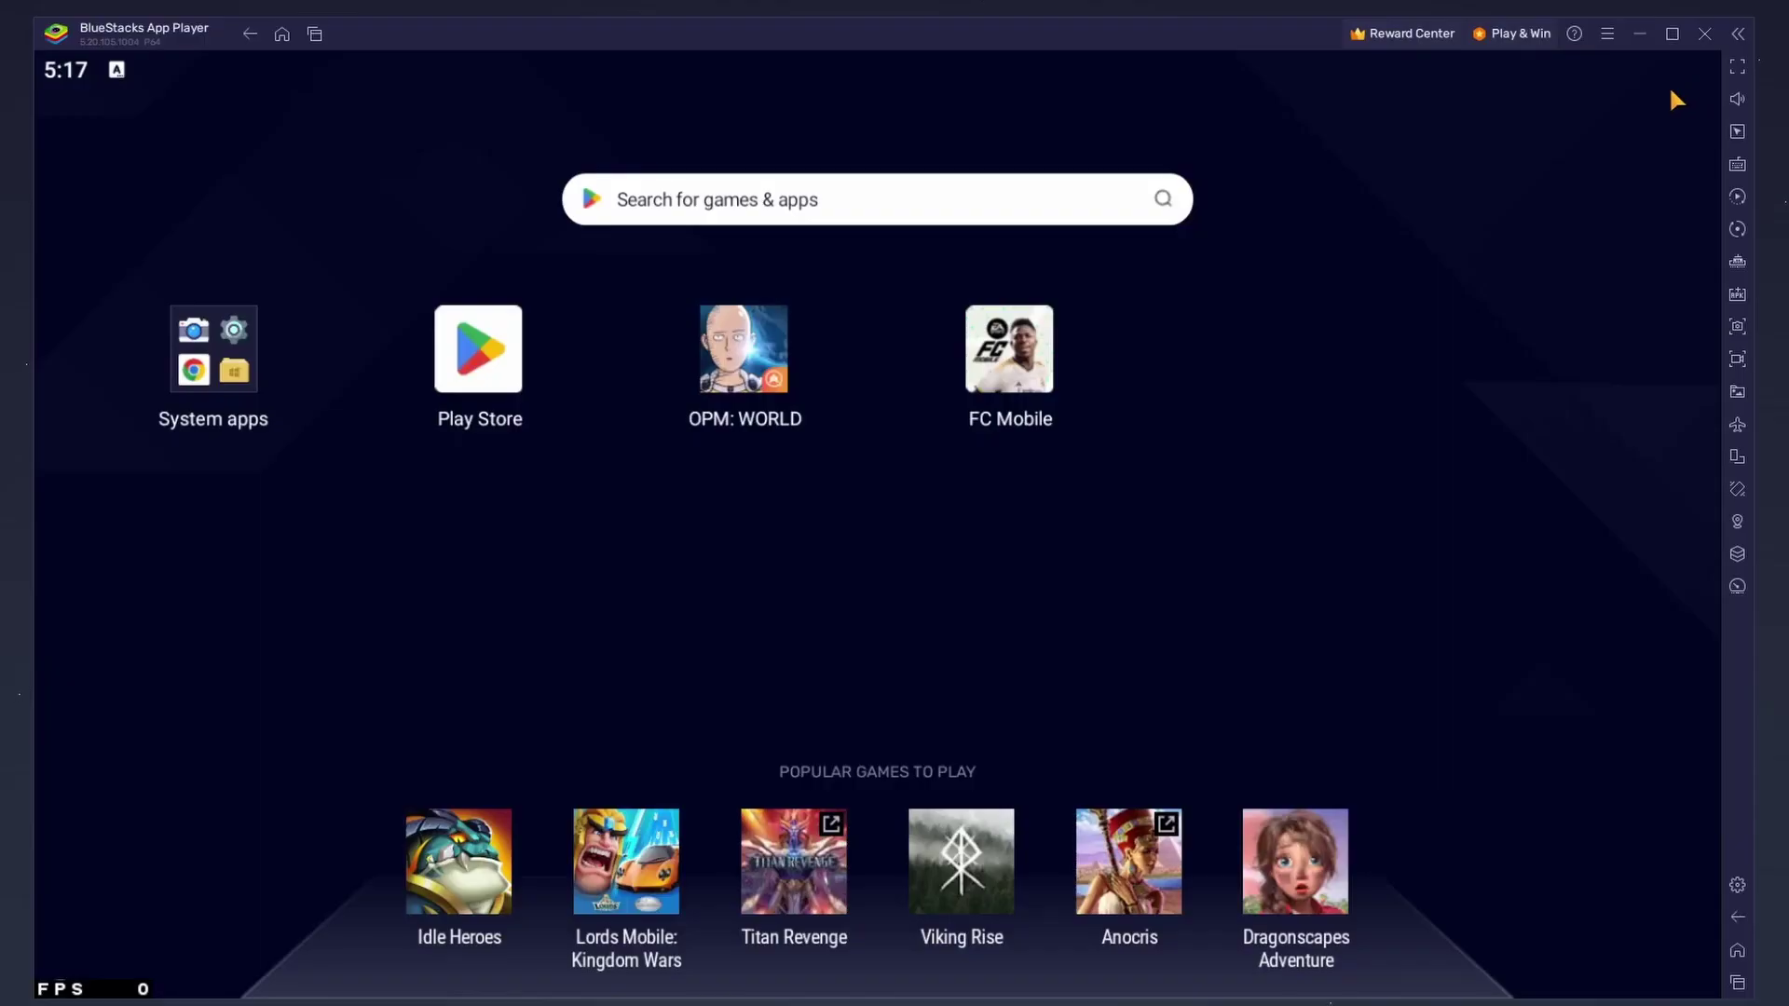
Launch OPM: WORLD and swap the exploration avatar to Triple-Staff Lilly
click(751, 358)
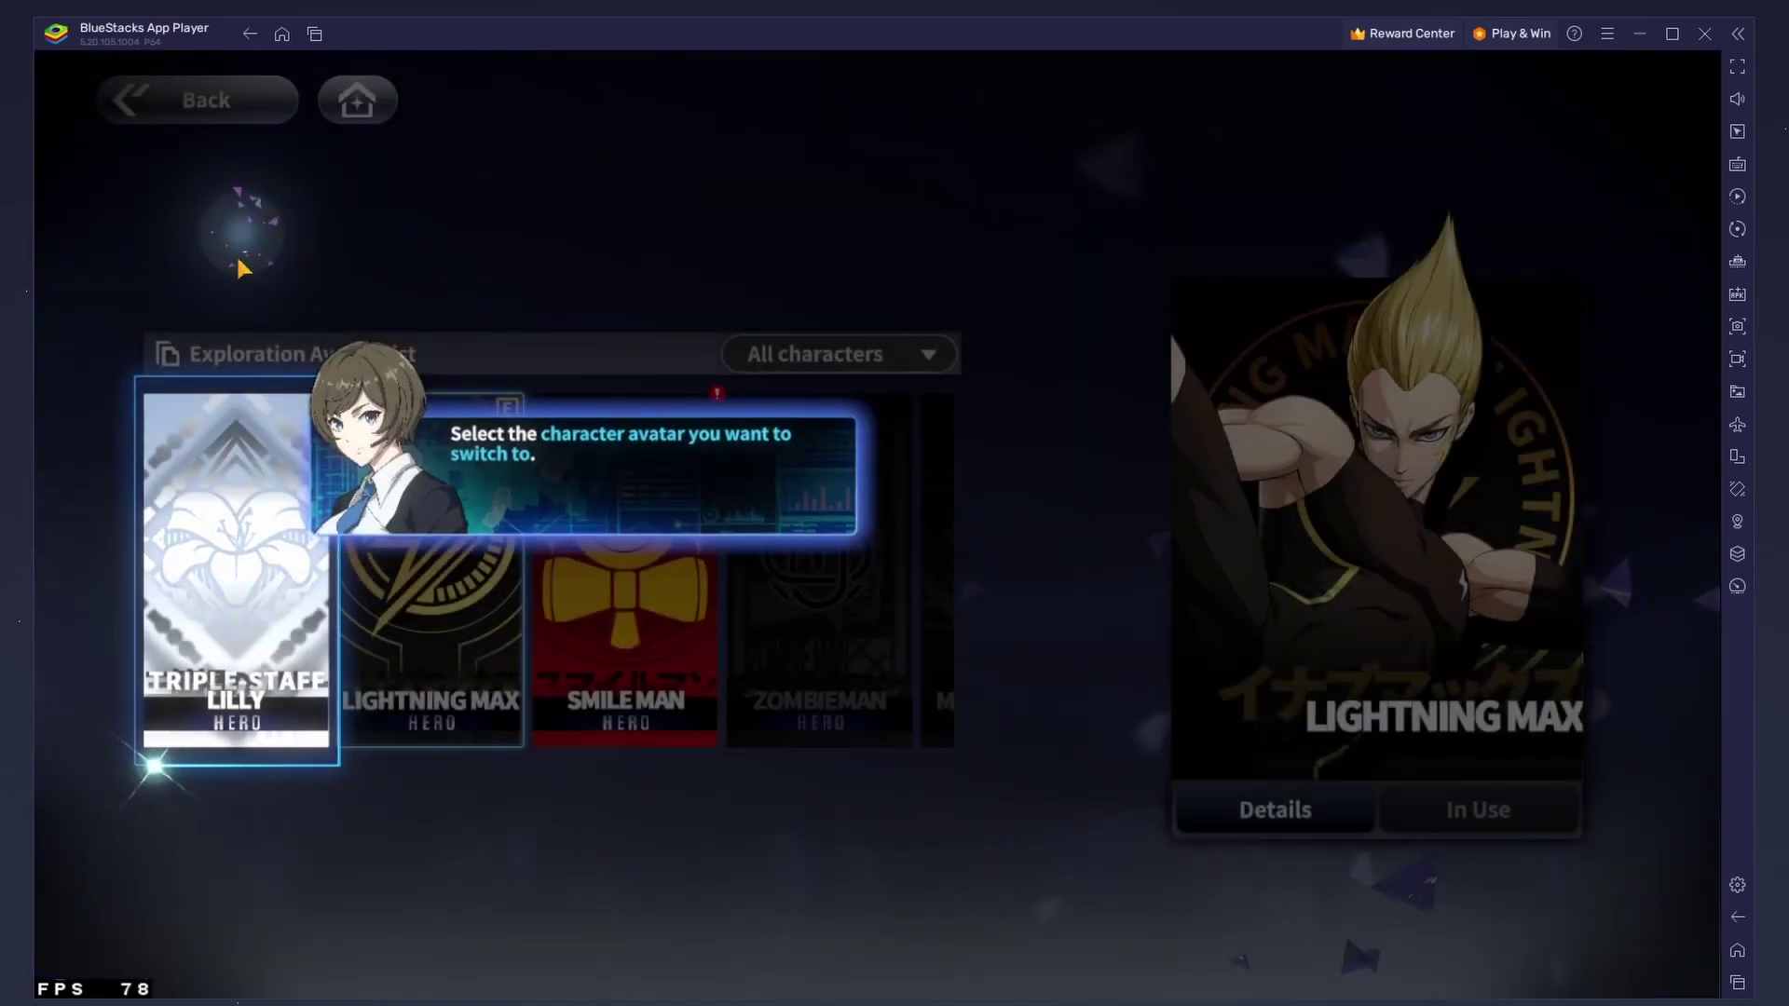
click(237, 253)
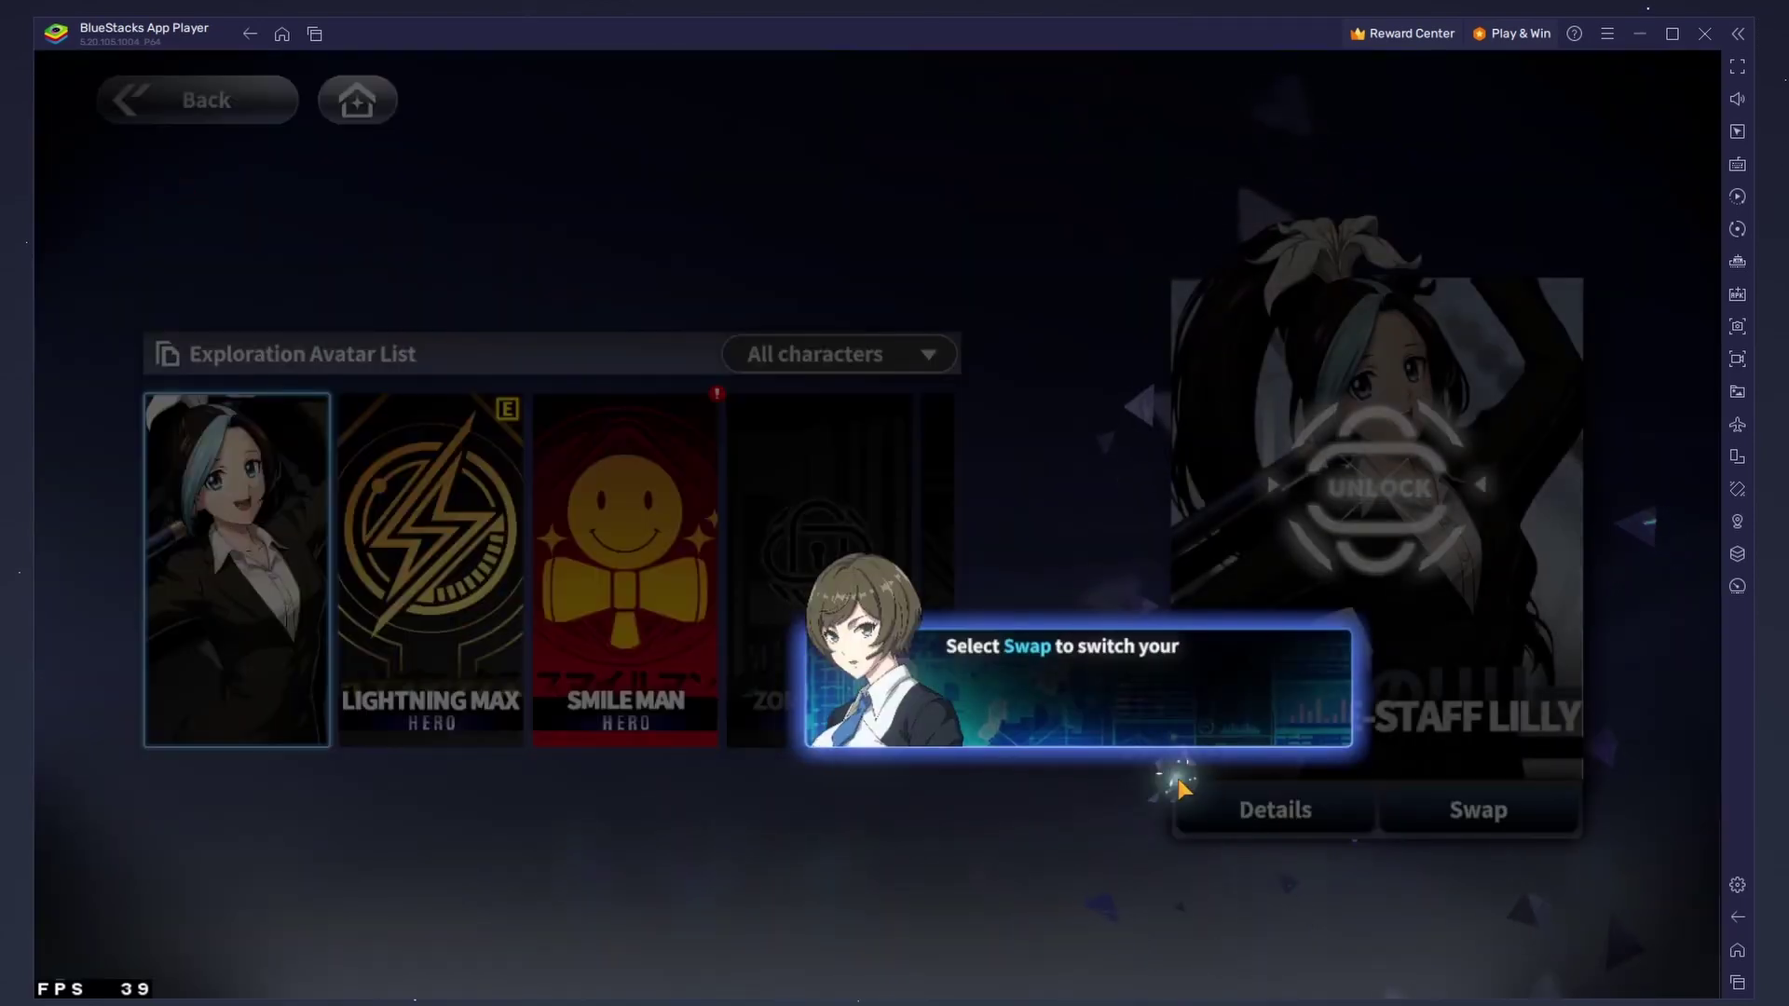
click(1454, 807)
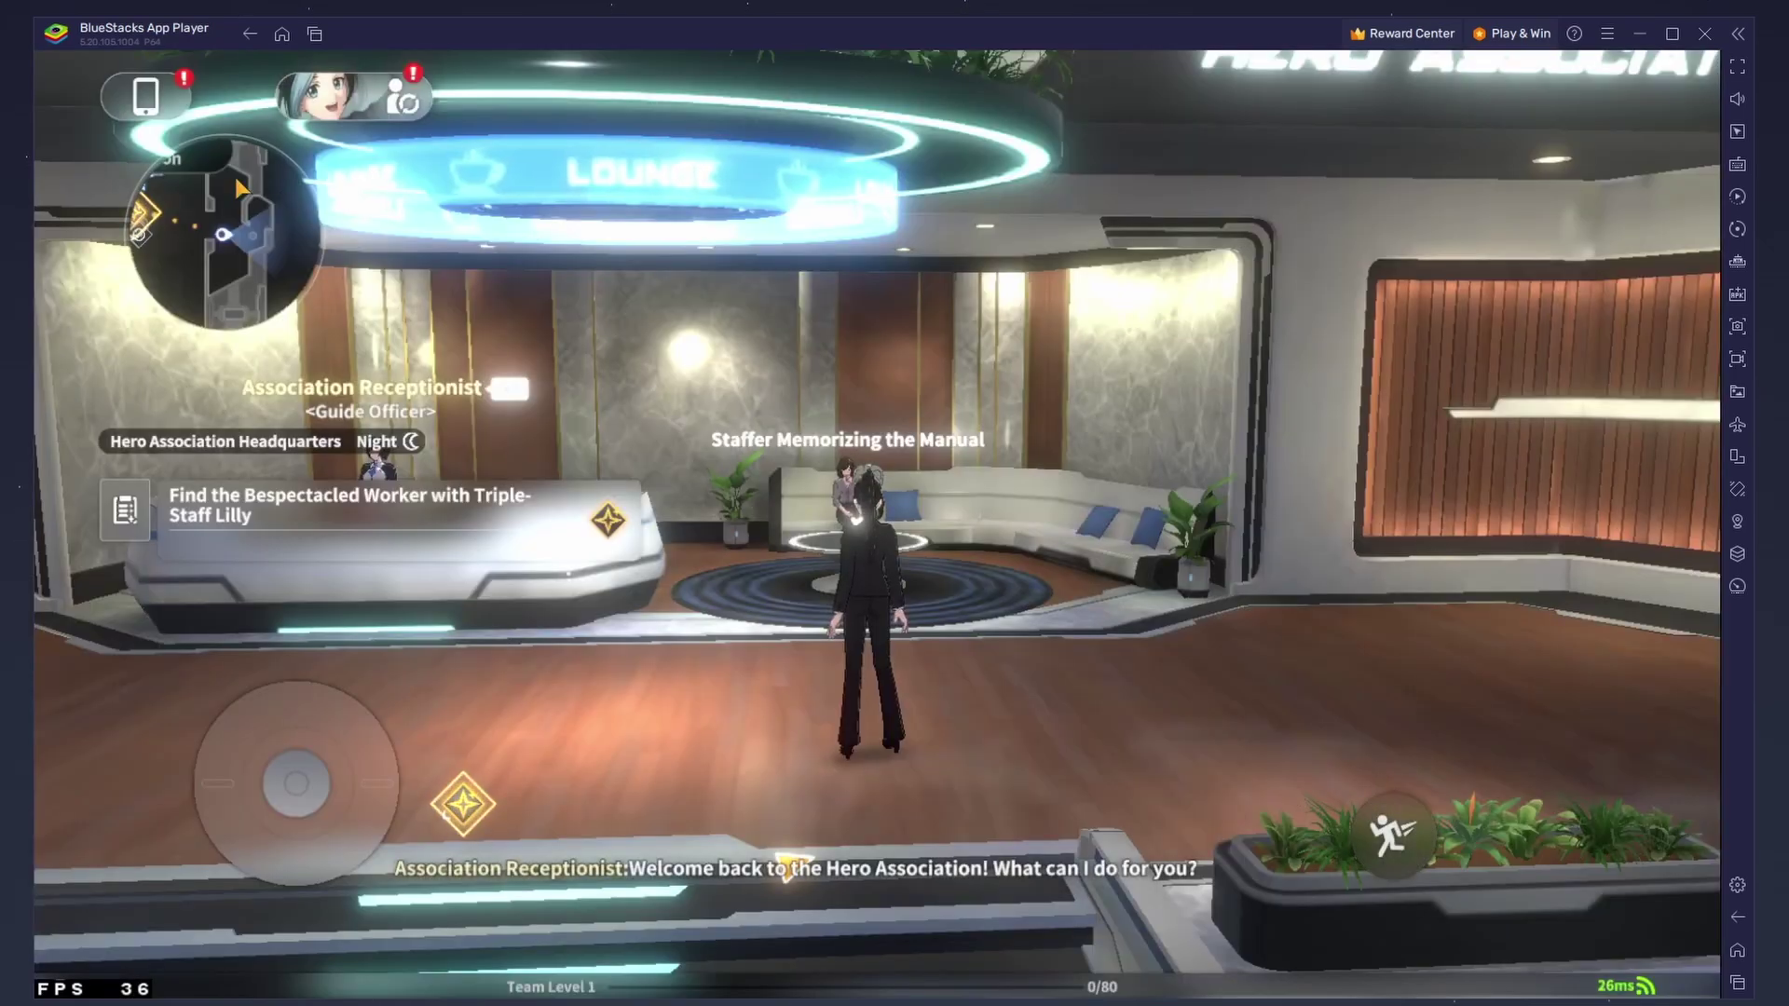
Open the in-game settings and look through the Gameplay options
click(141, 98)
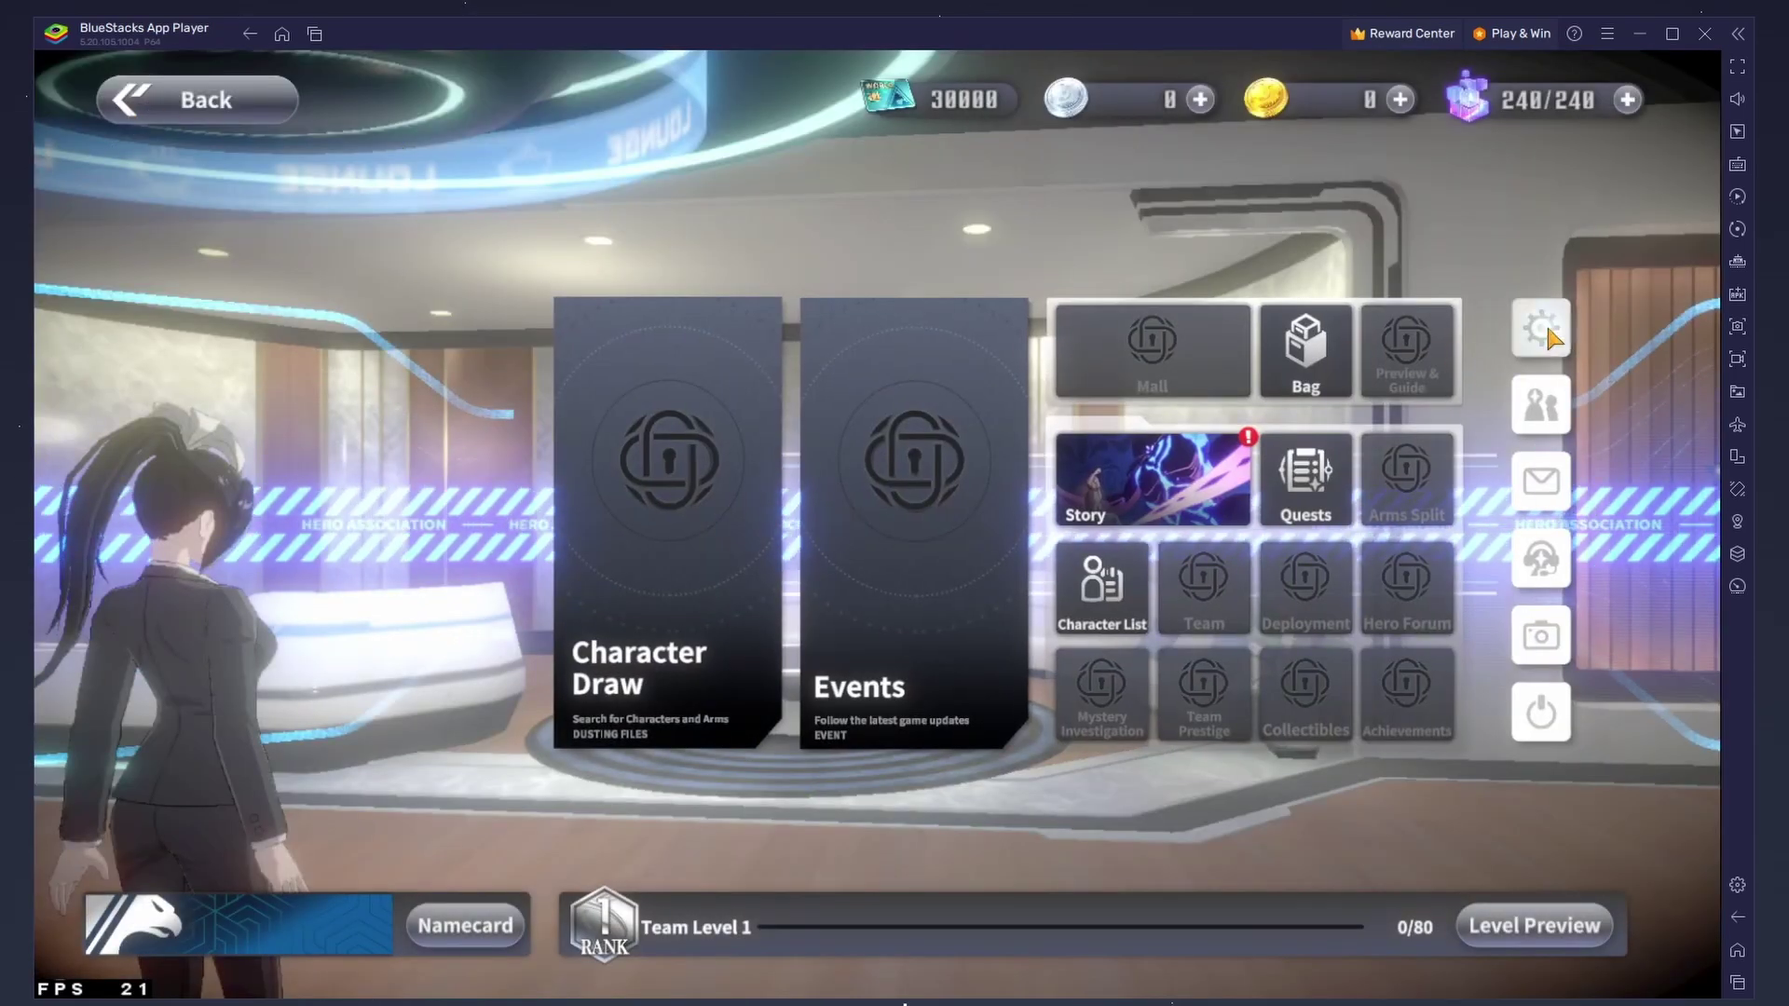
click(1540, 328)
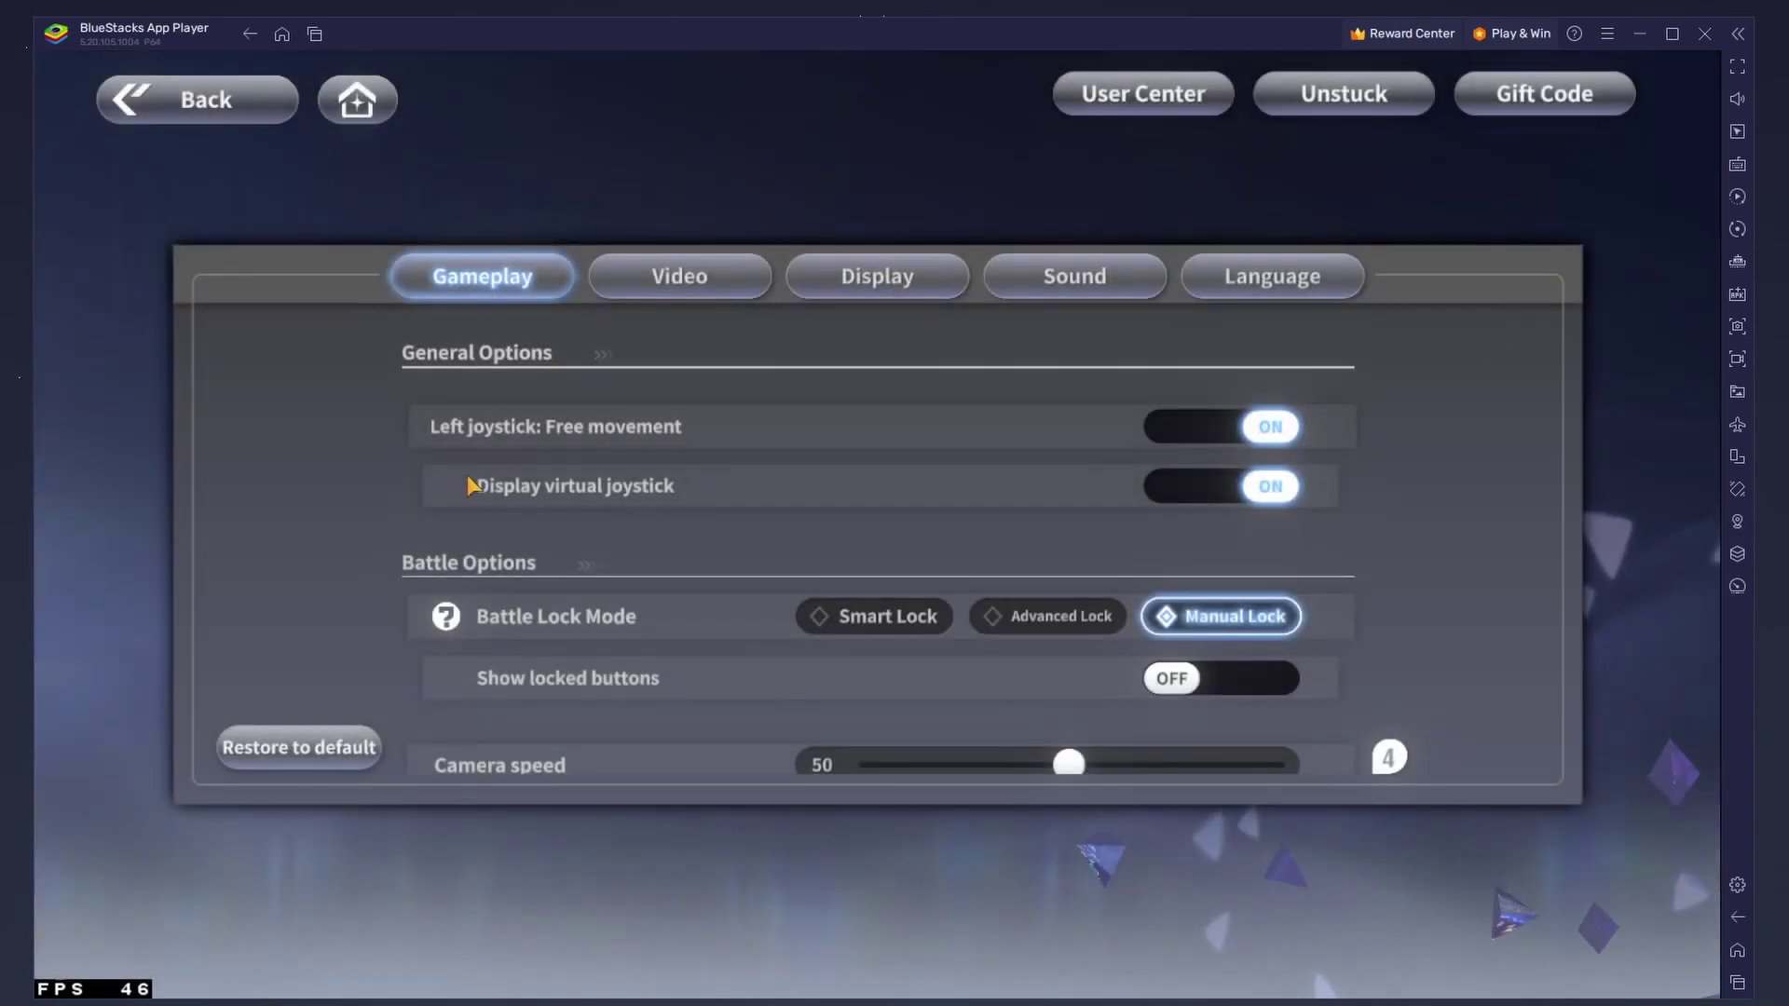
scroll(494, 508, down, 3)
Open the game's Video settings and check the resolution and refresh rate choices without changing them
click(668, 281)
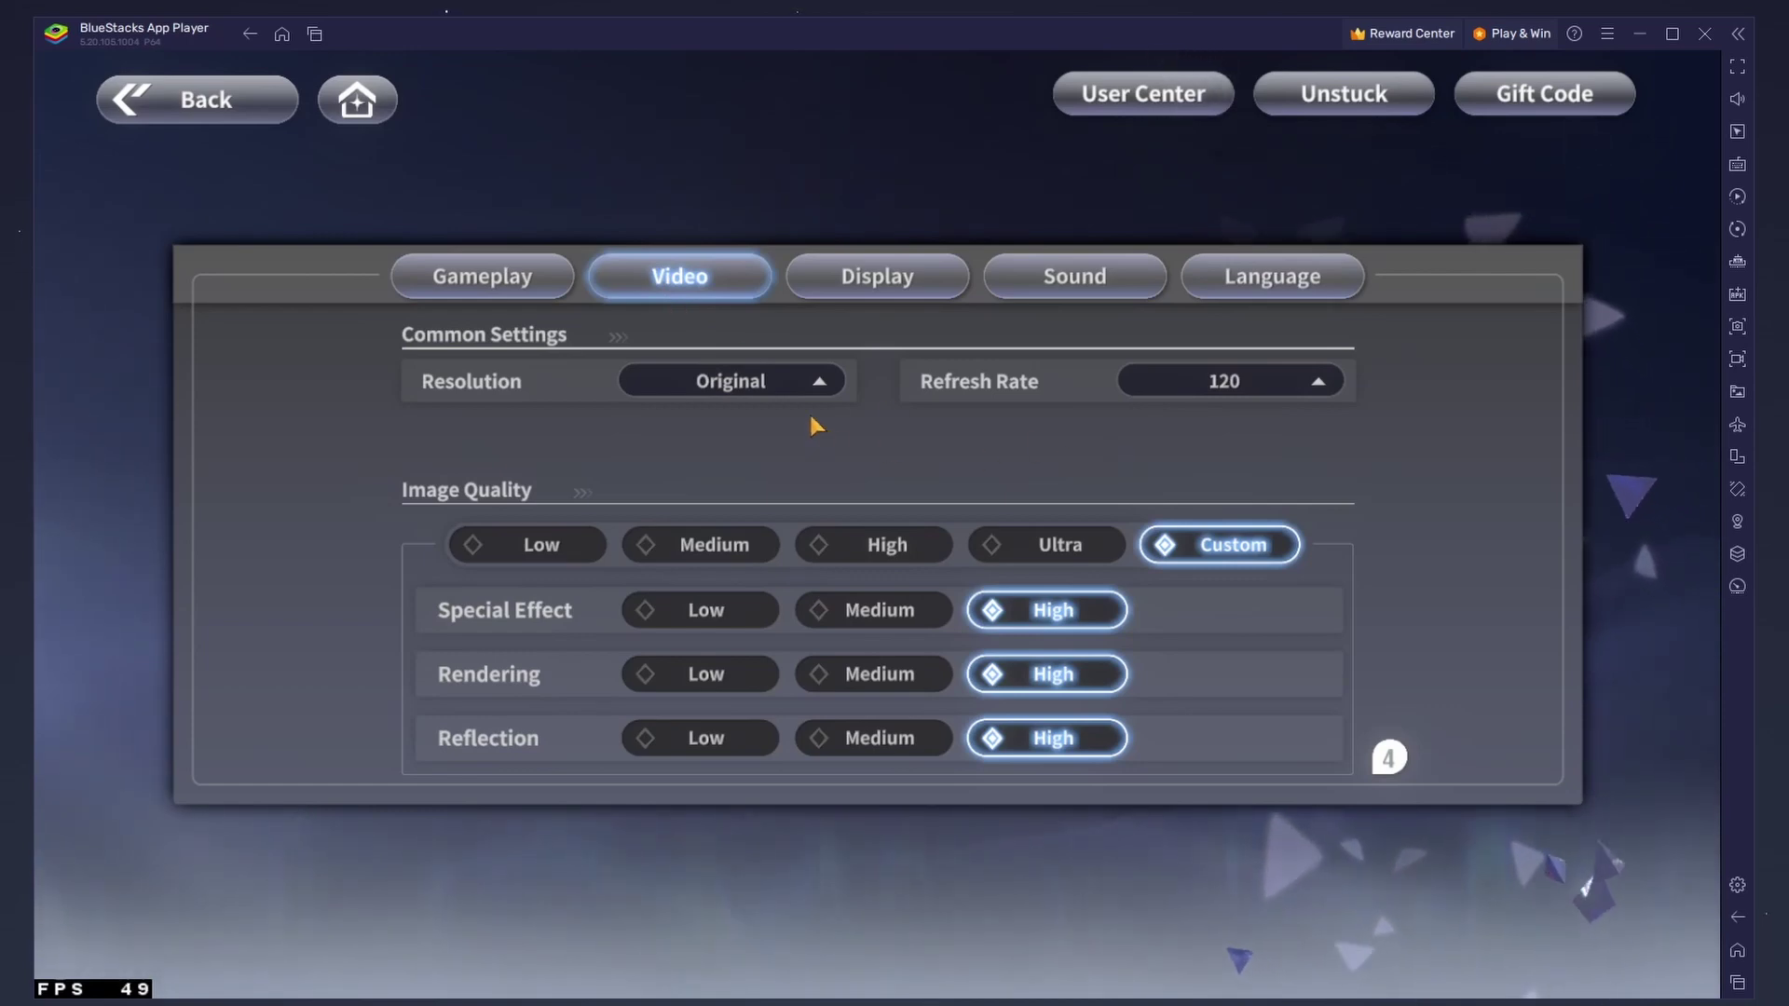
click(817, 382)
click(819, 384)
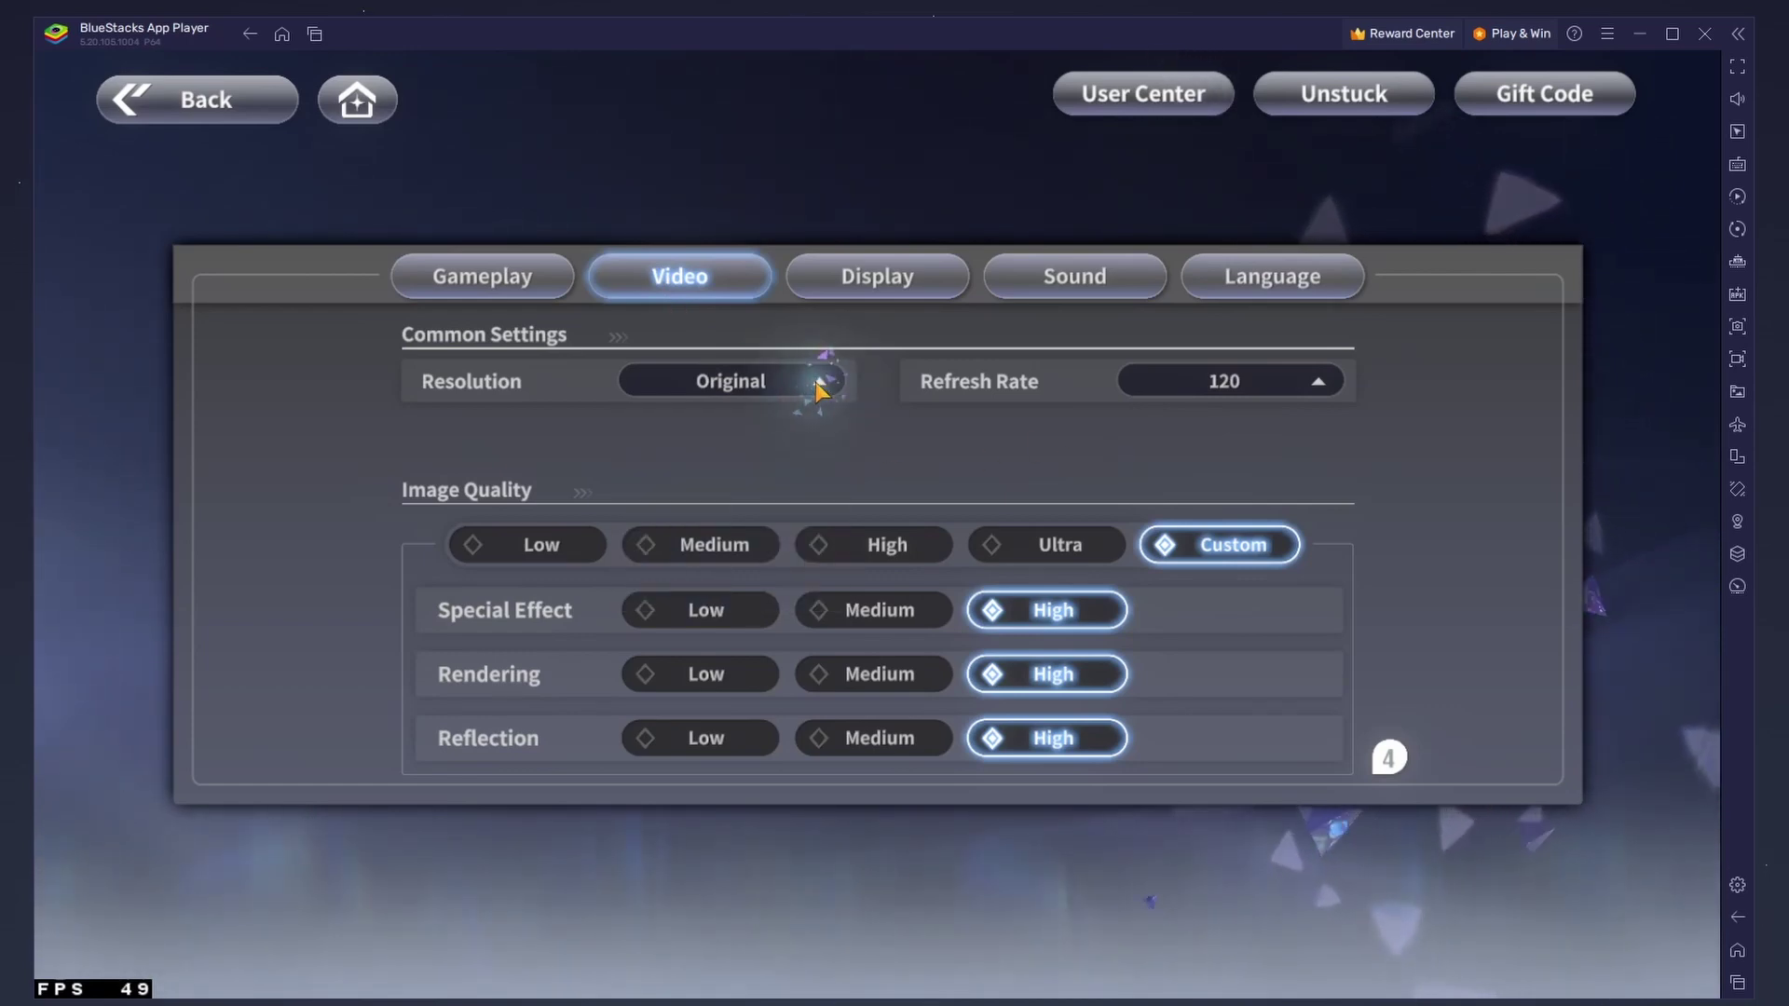
click(1321, 384)
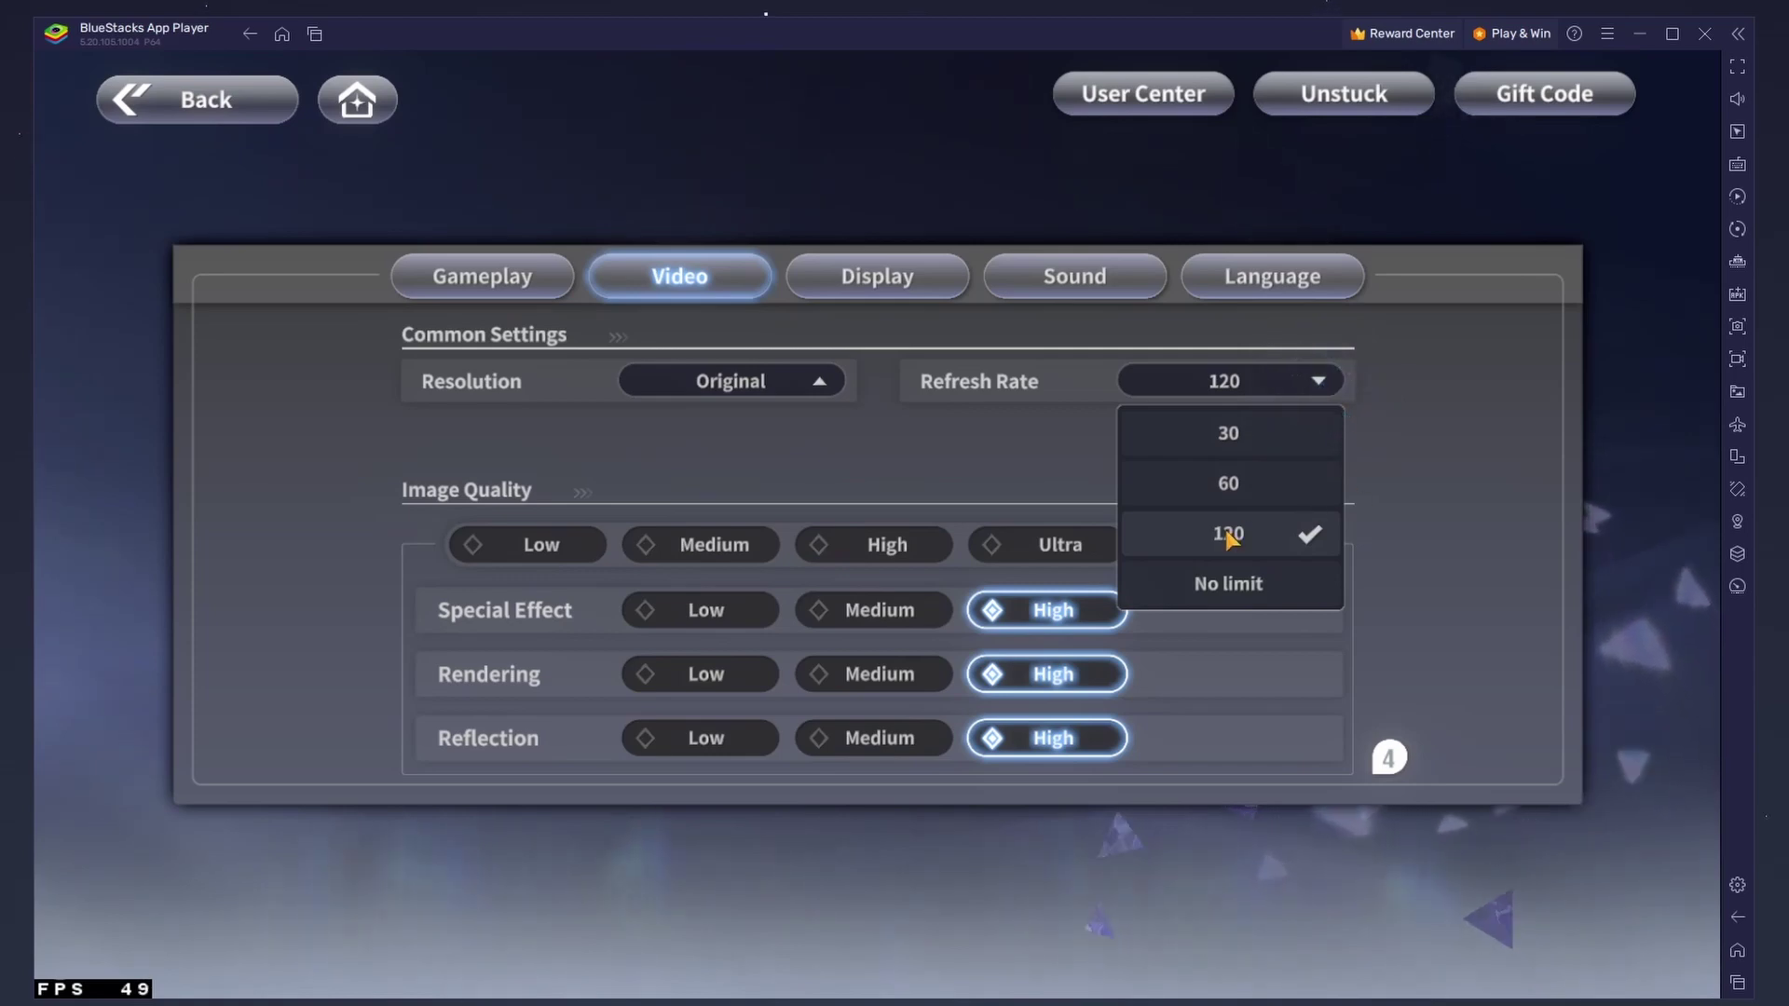
click(1324, 377)
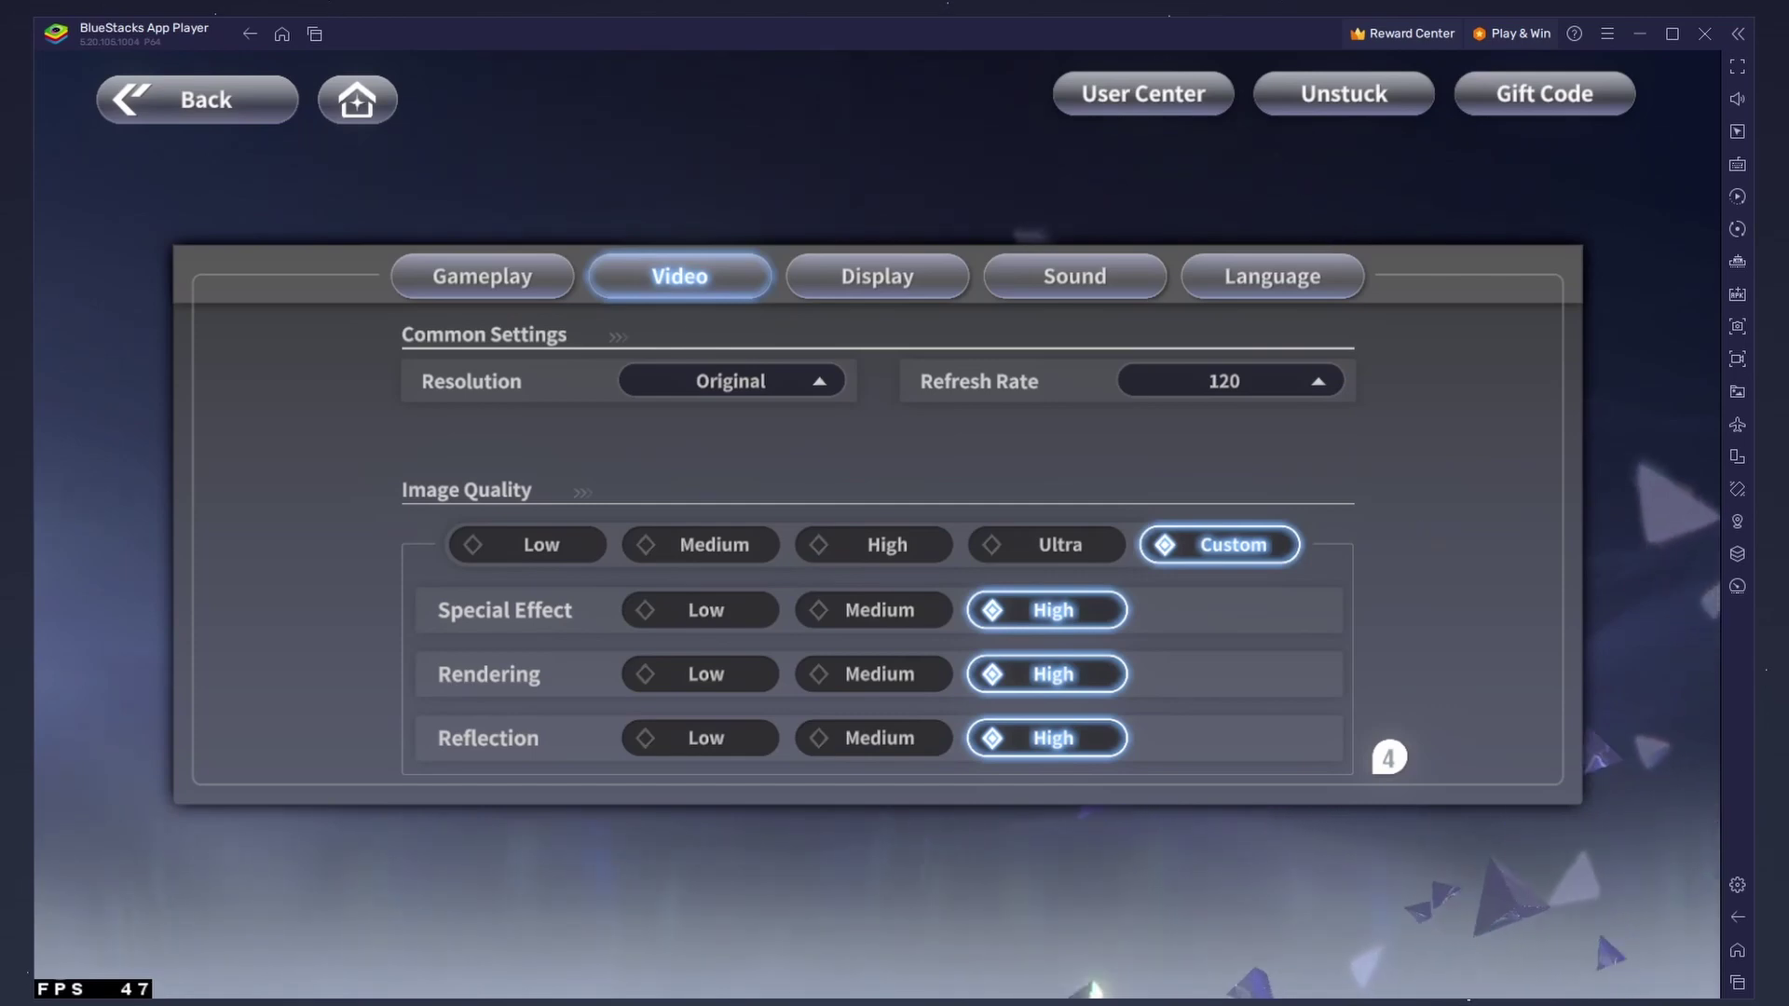
drag(1372, 532, 1358, 602)
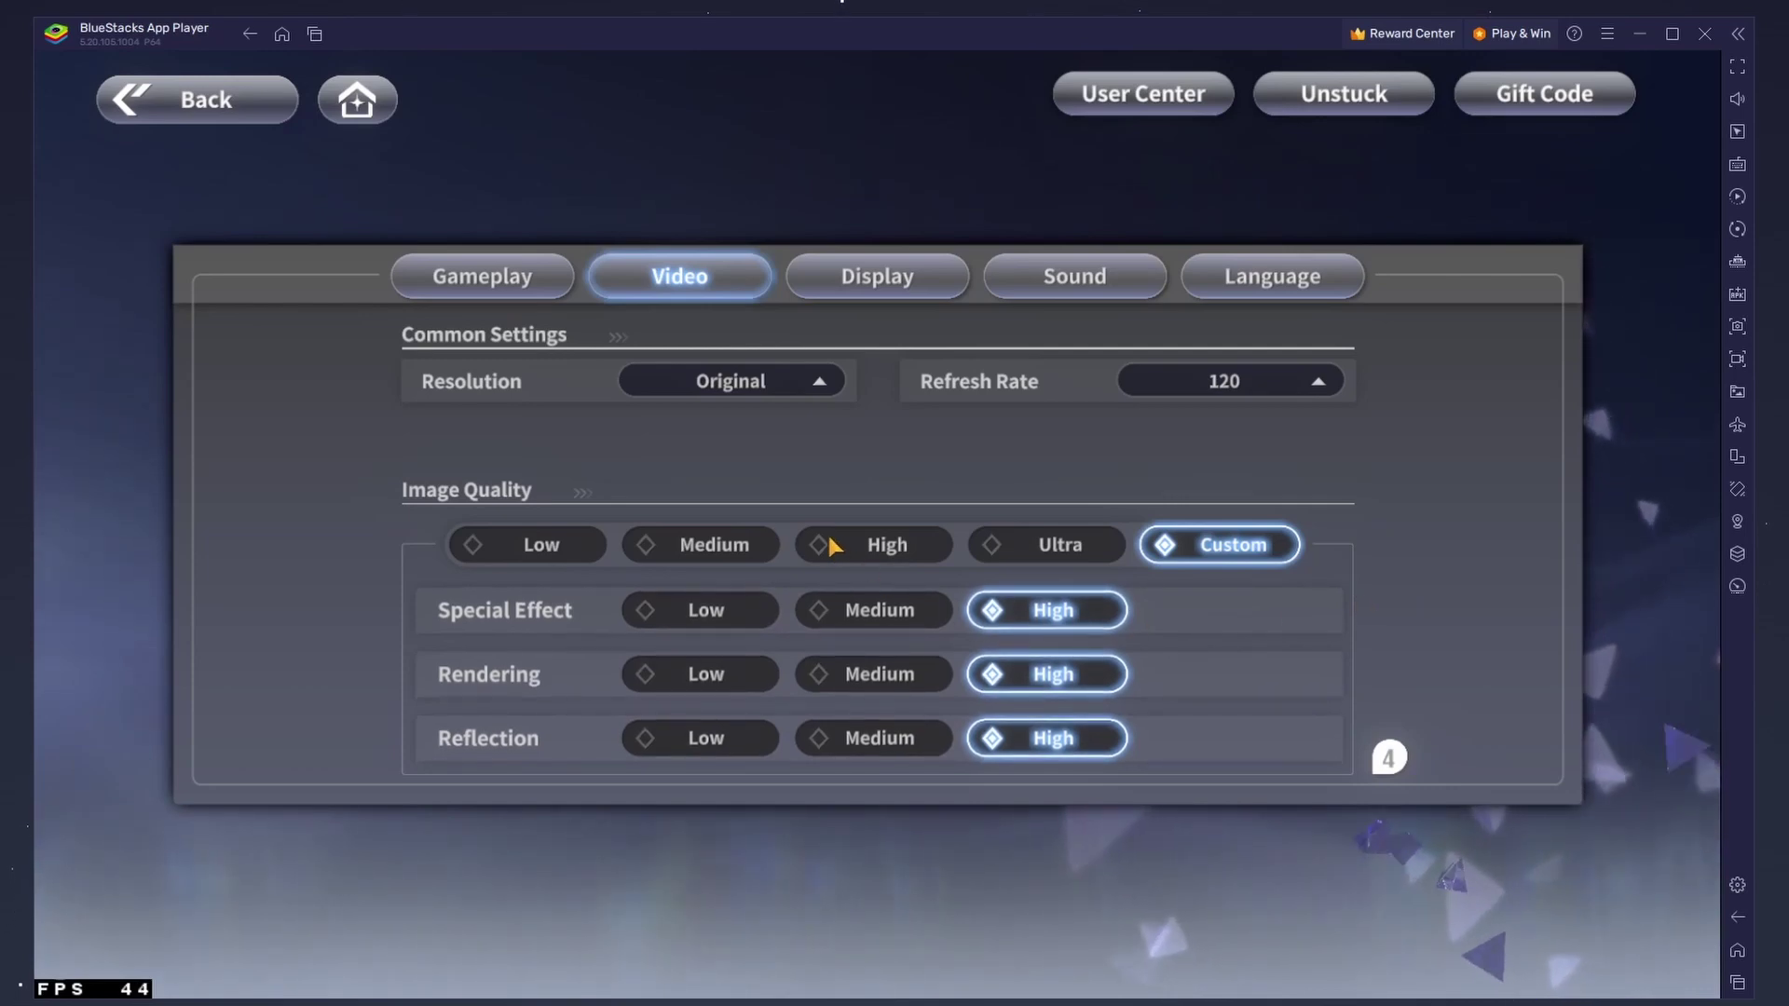
Set the custom image quality options Special Effect, Reflection and NPC Density to Medium
click(899, 615)
click(922, 741)
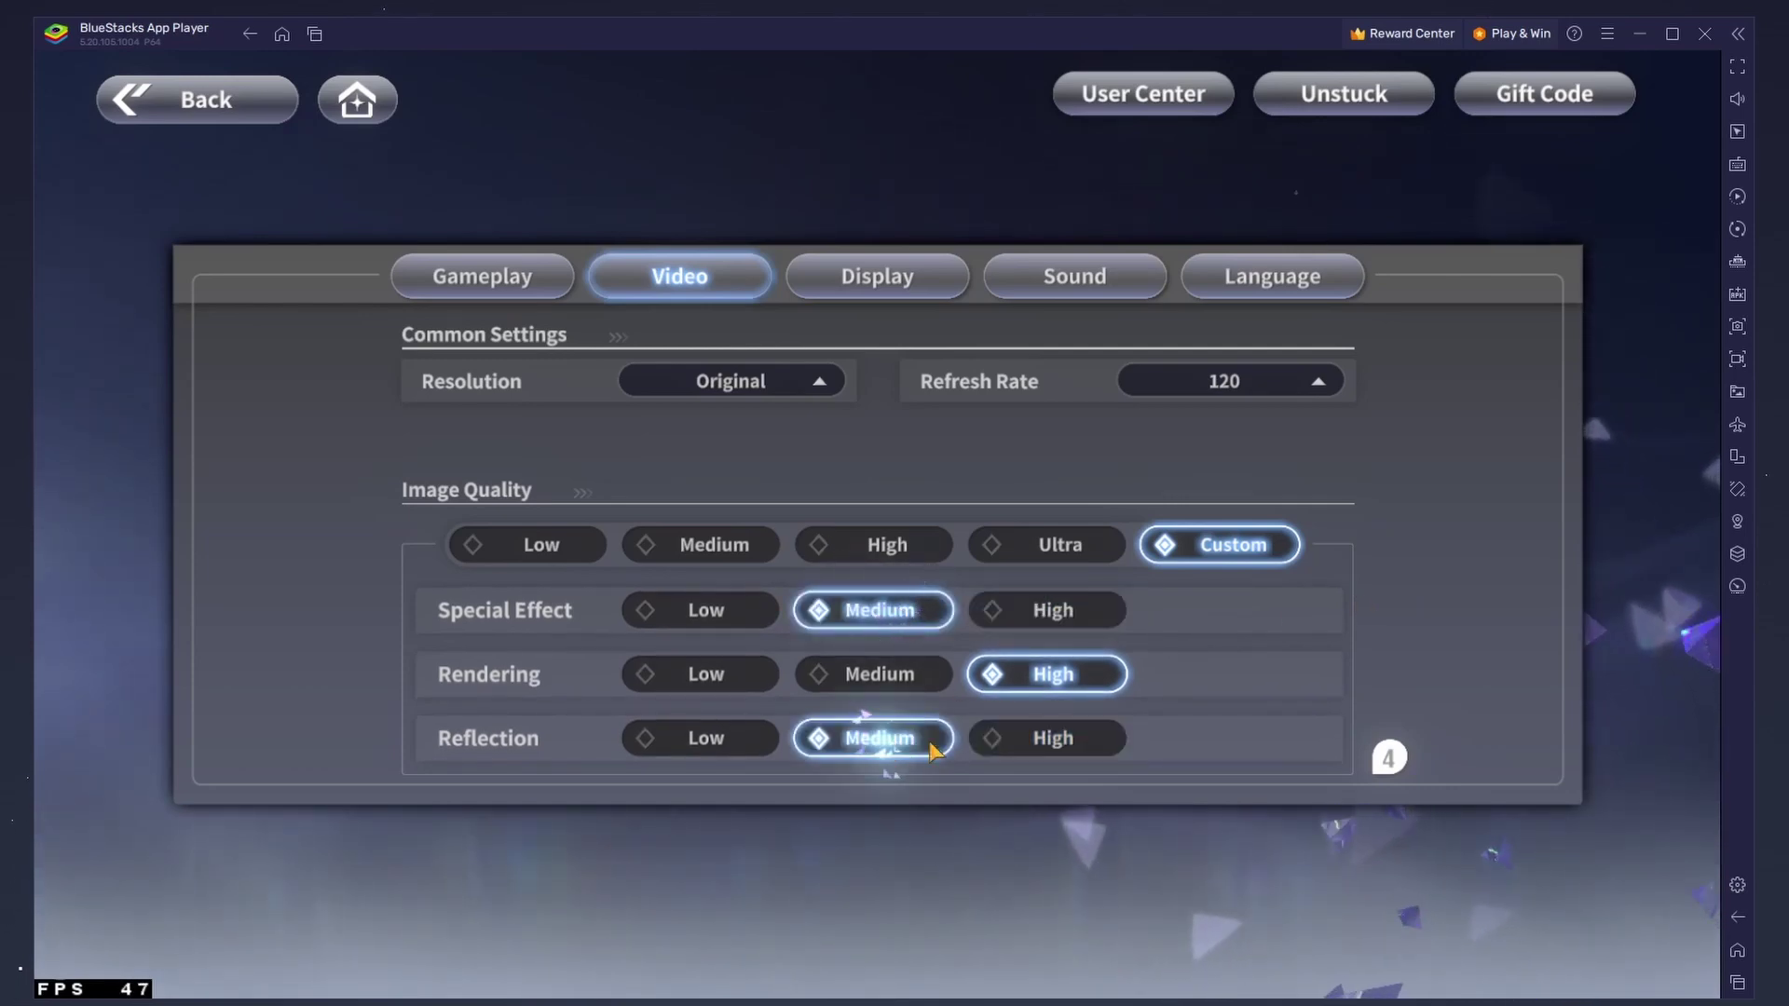
drag(1232, 714, 1220, 483)
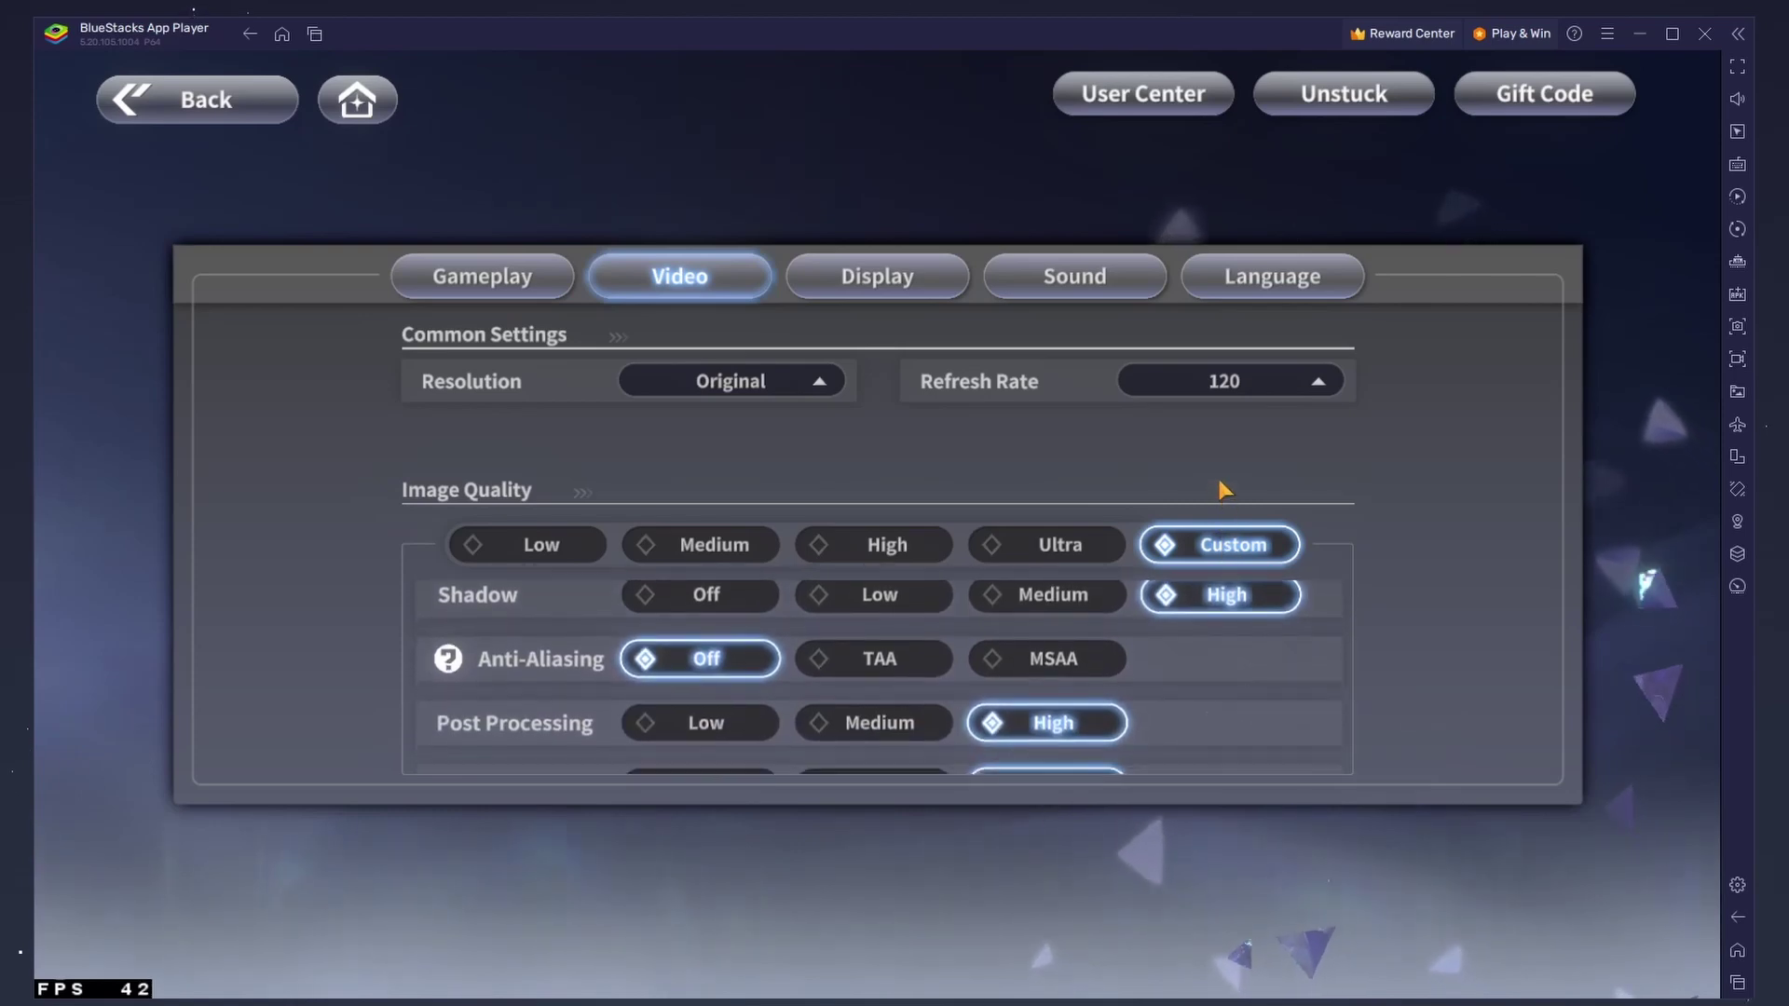
drag(1239, 699, 1236, 610)
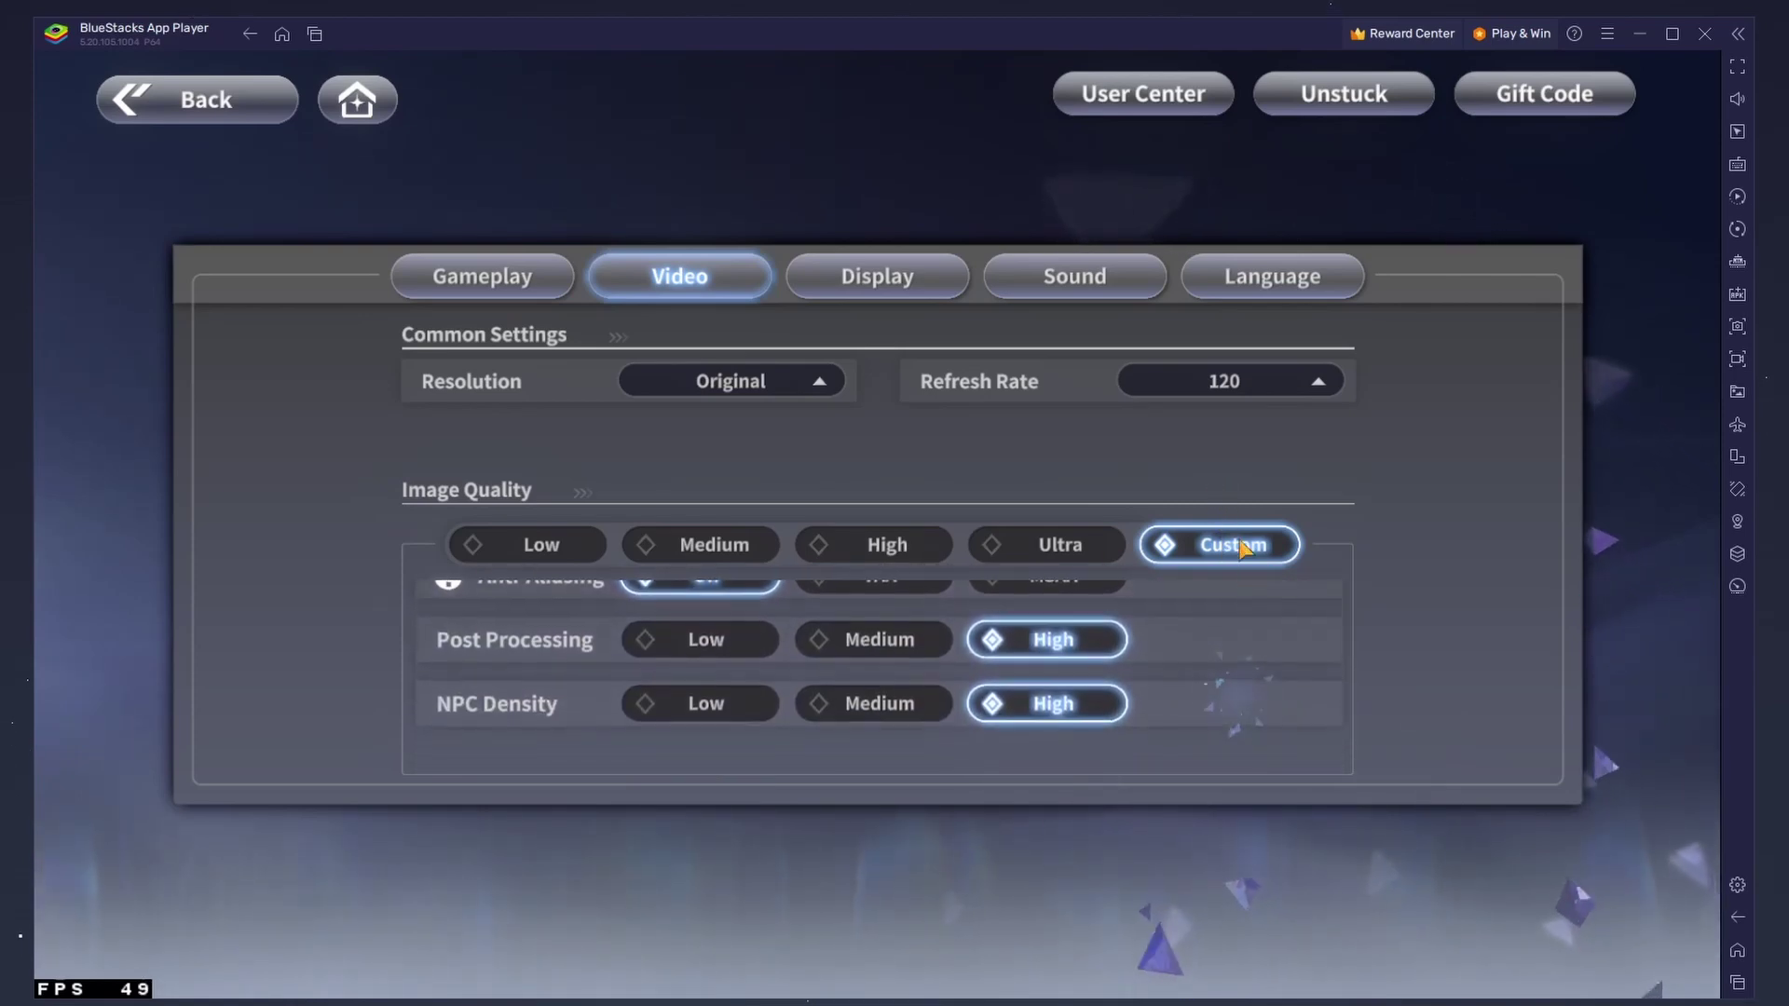
click(867, 746)
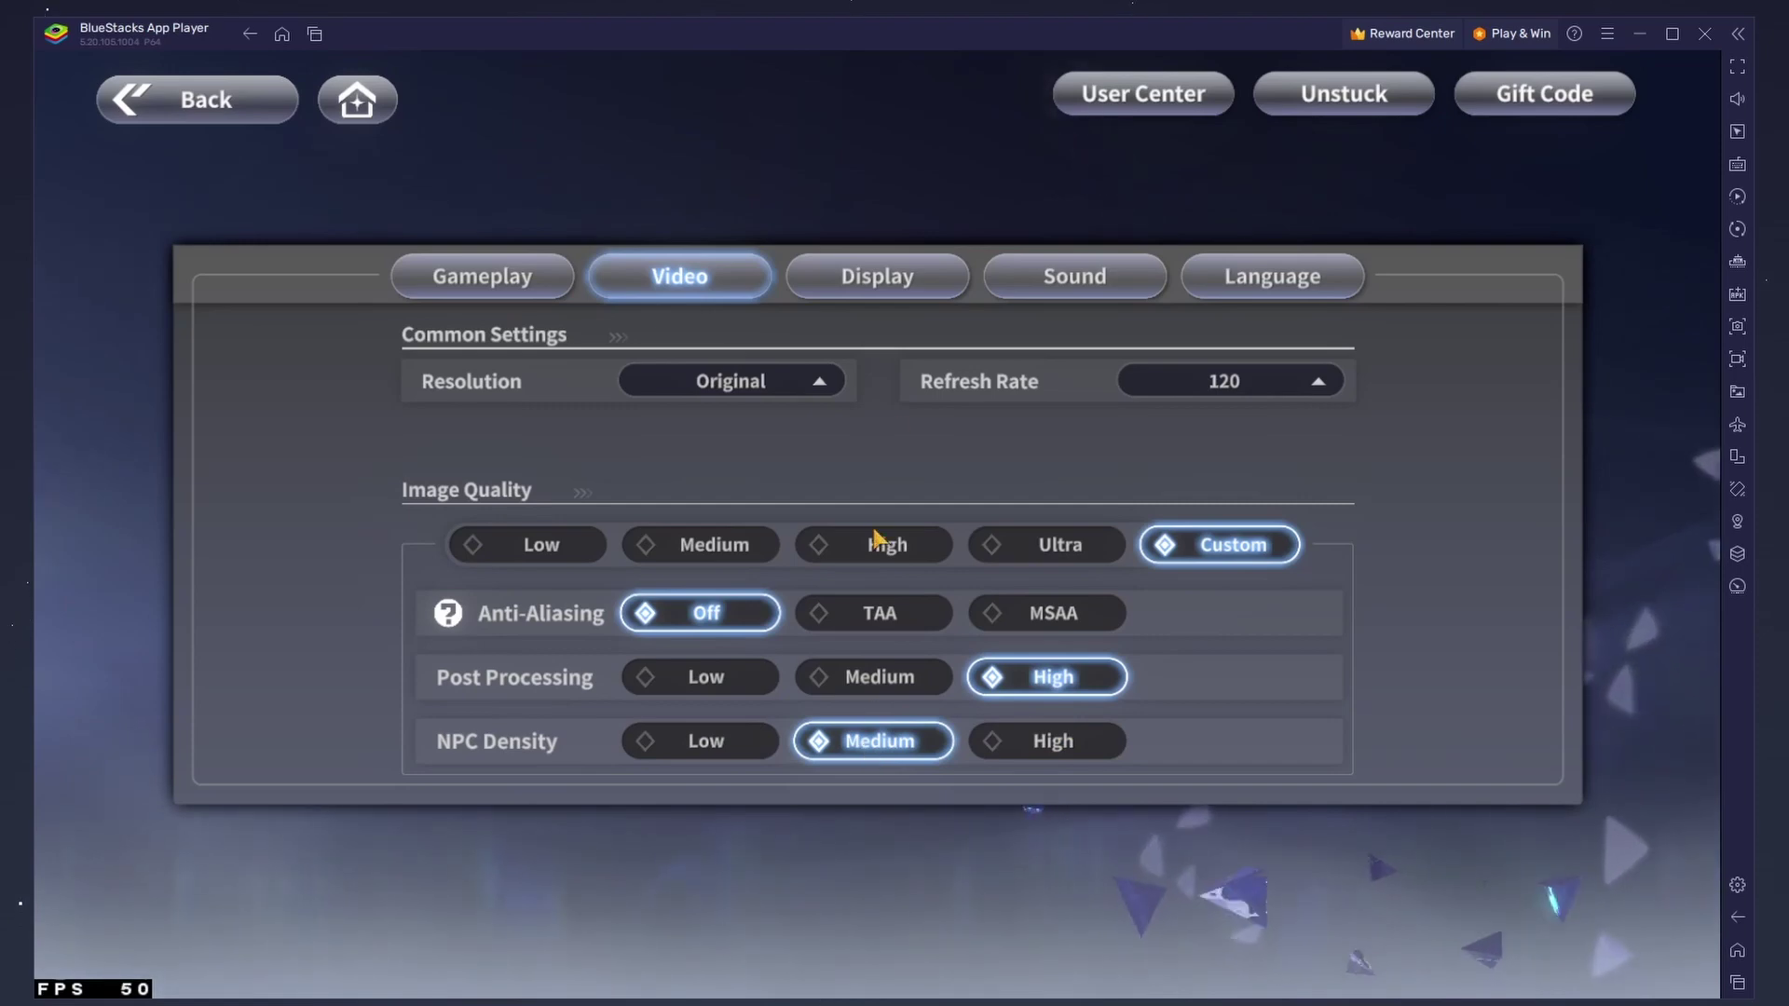
Look at the game's Display and Sound settings
click(882, 291)
click(1071, 277)
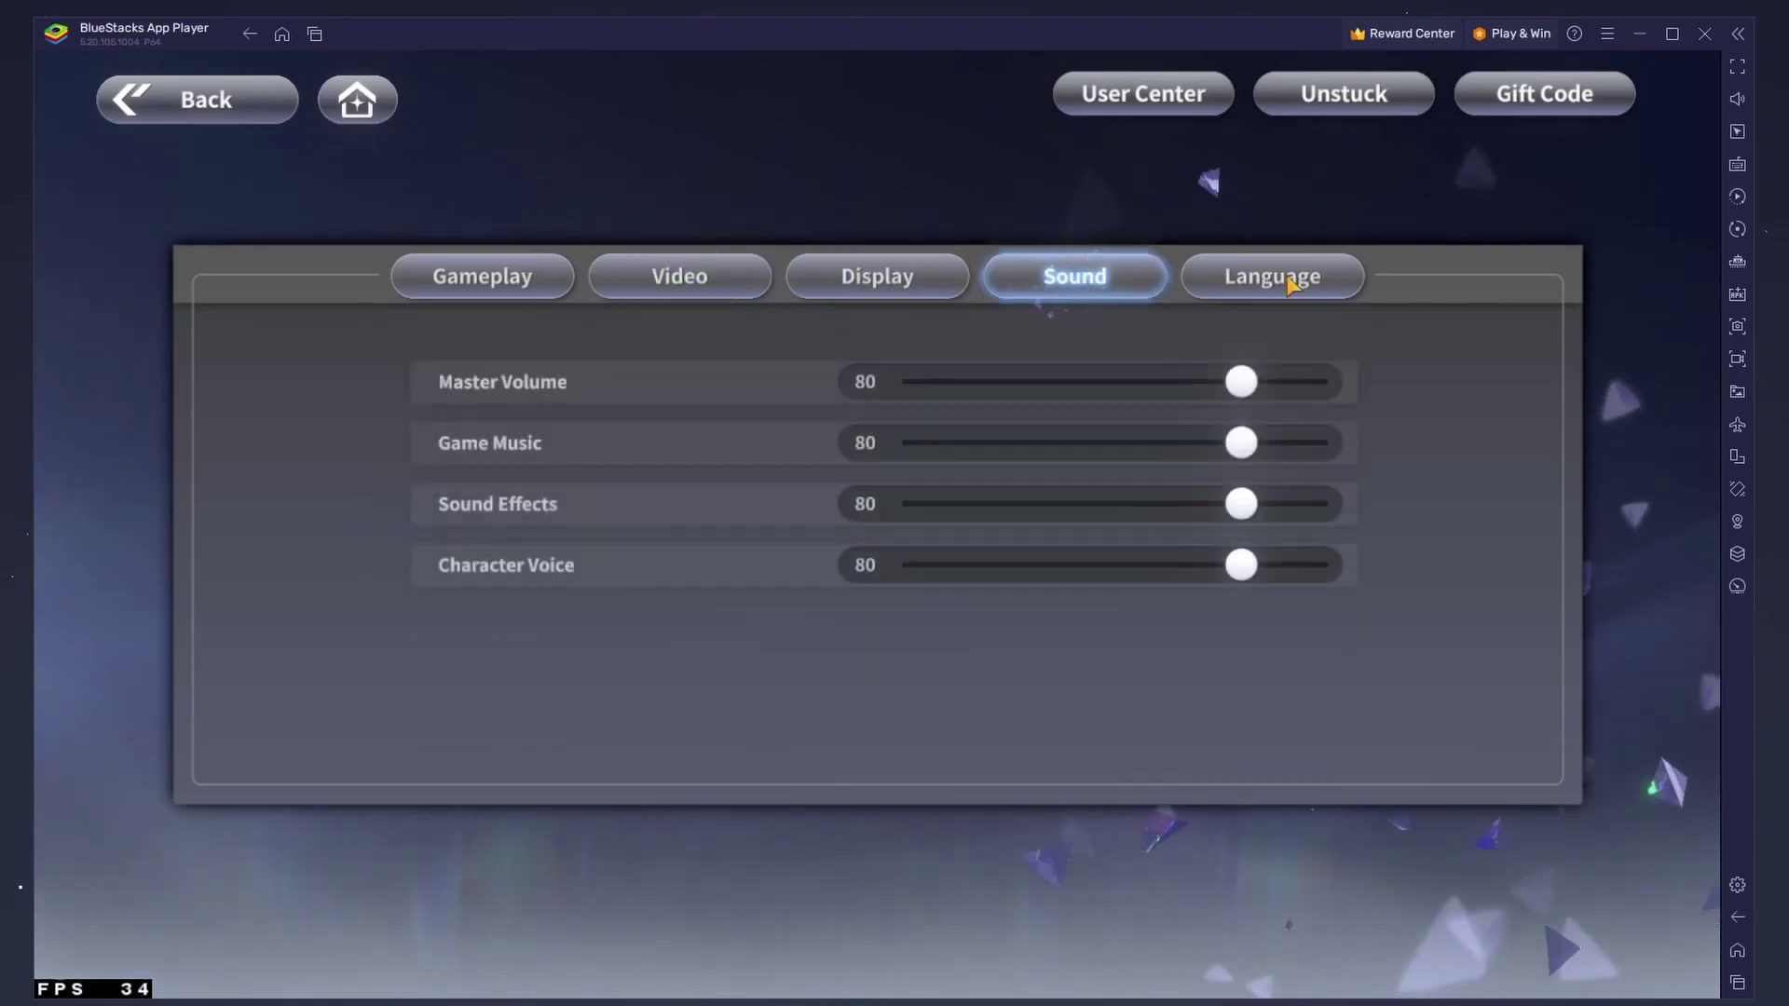
Turn on the emulator's on-screen controls and slightly lower their opacity
click(1733, 164)
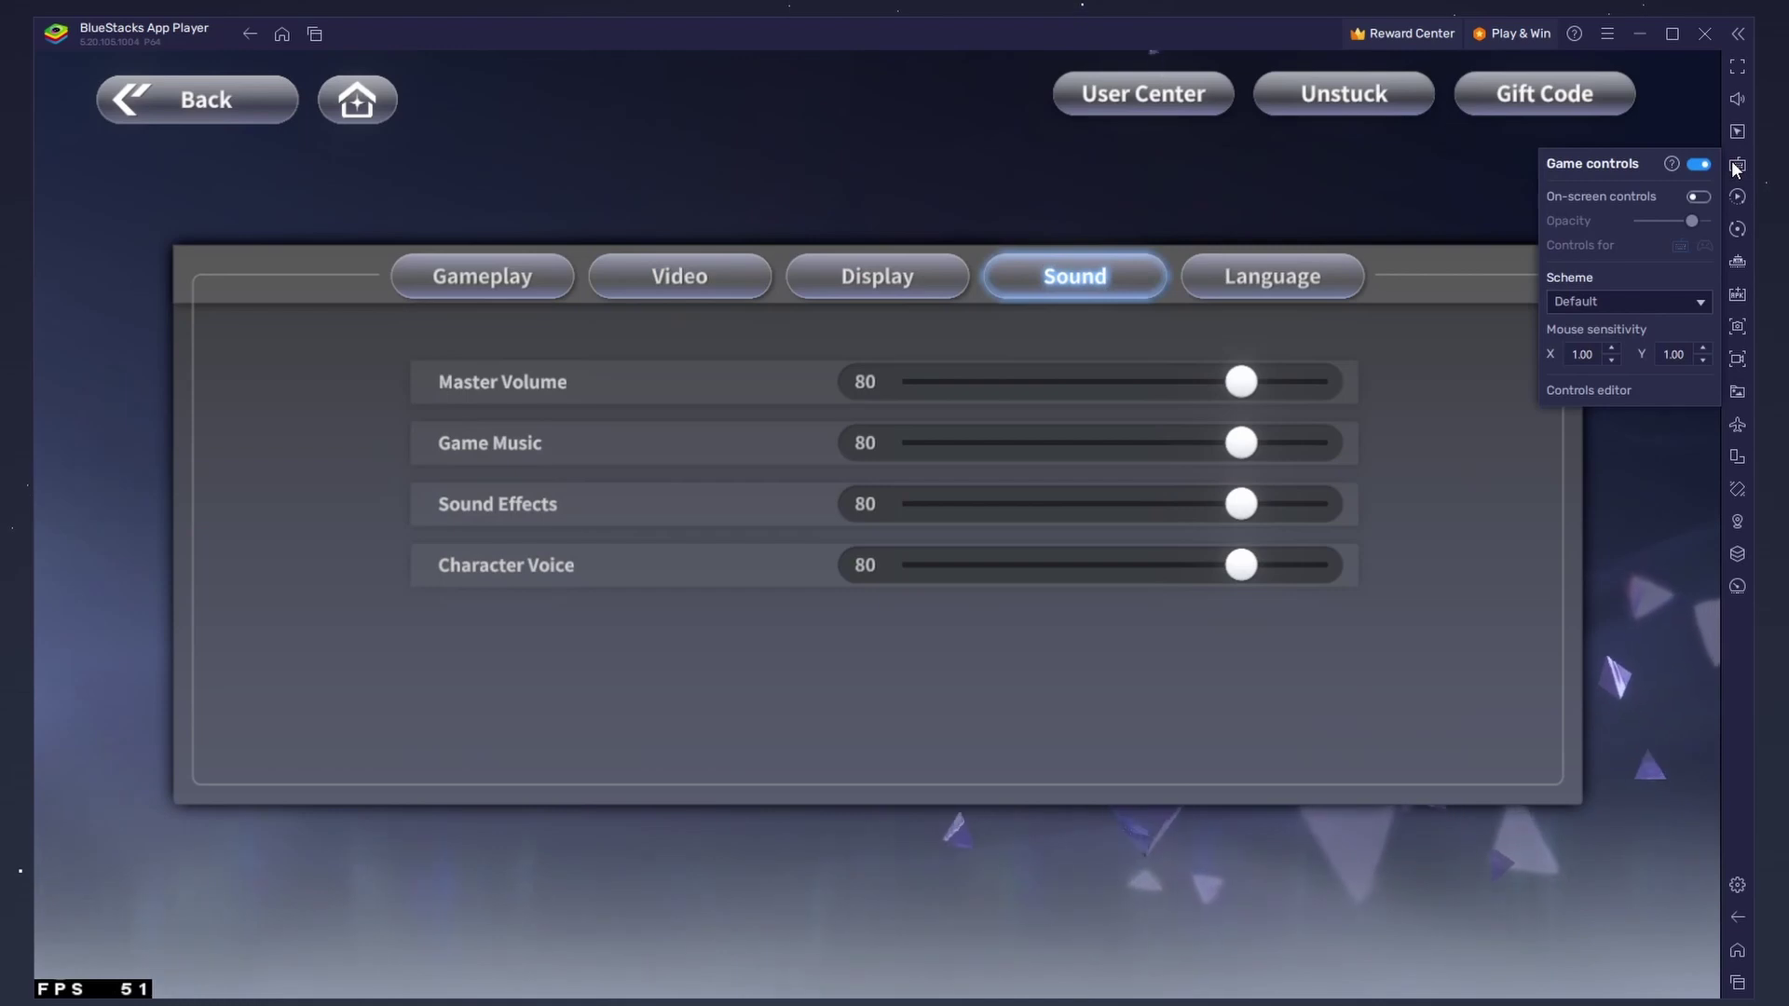
click(1696, 197)
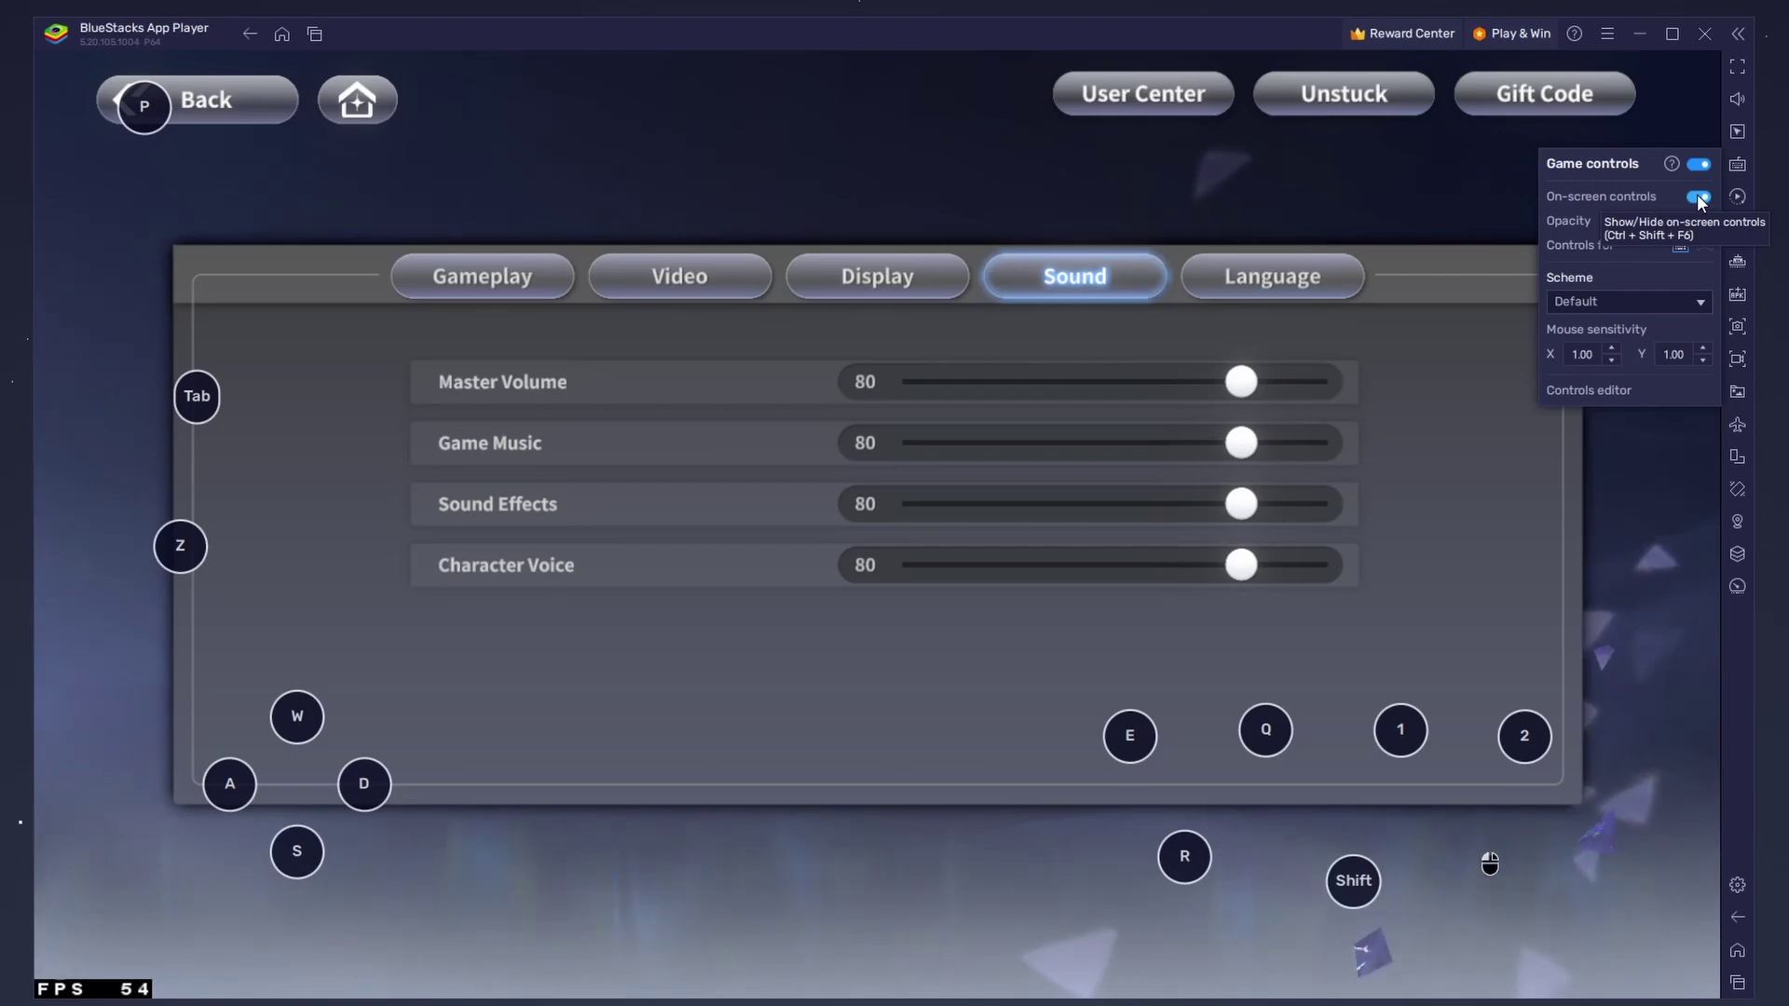
drag(1690, 221, 1686, 221)
In the controls editor, move the WASD movement pad slightly up and to the right, and enlarge it a little
click(1584, 390)
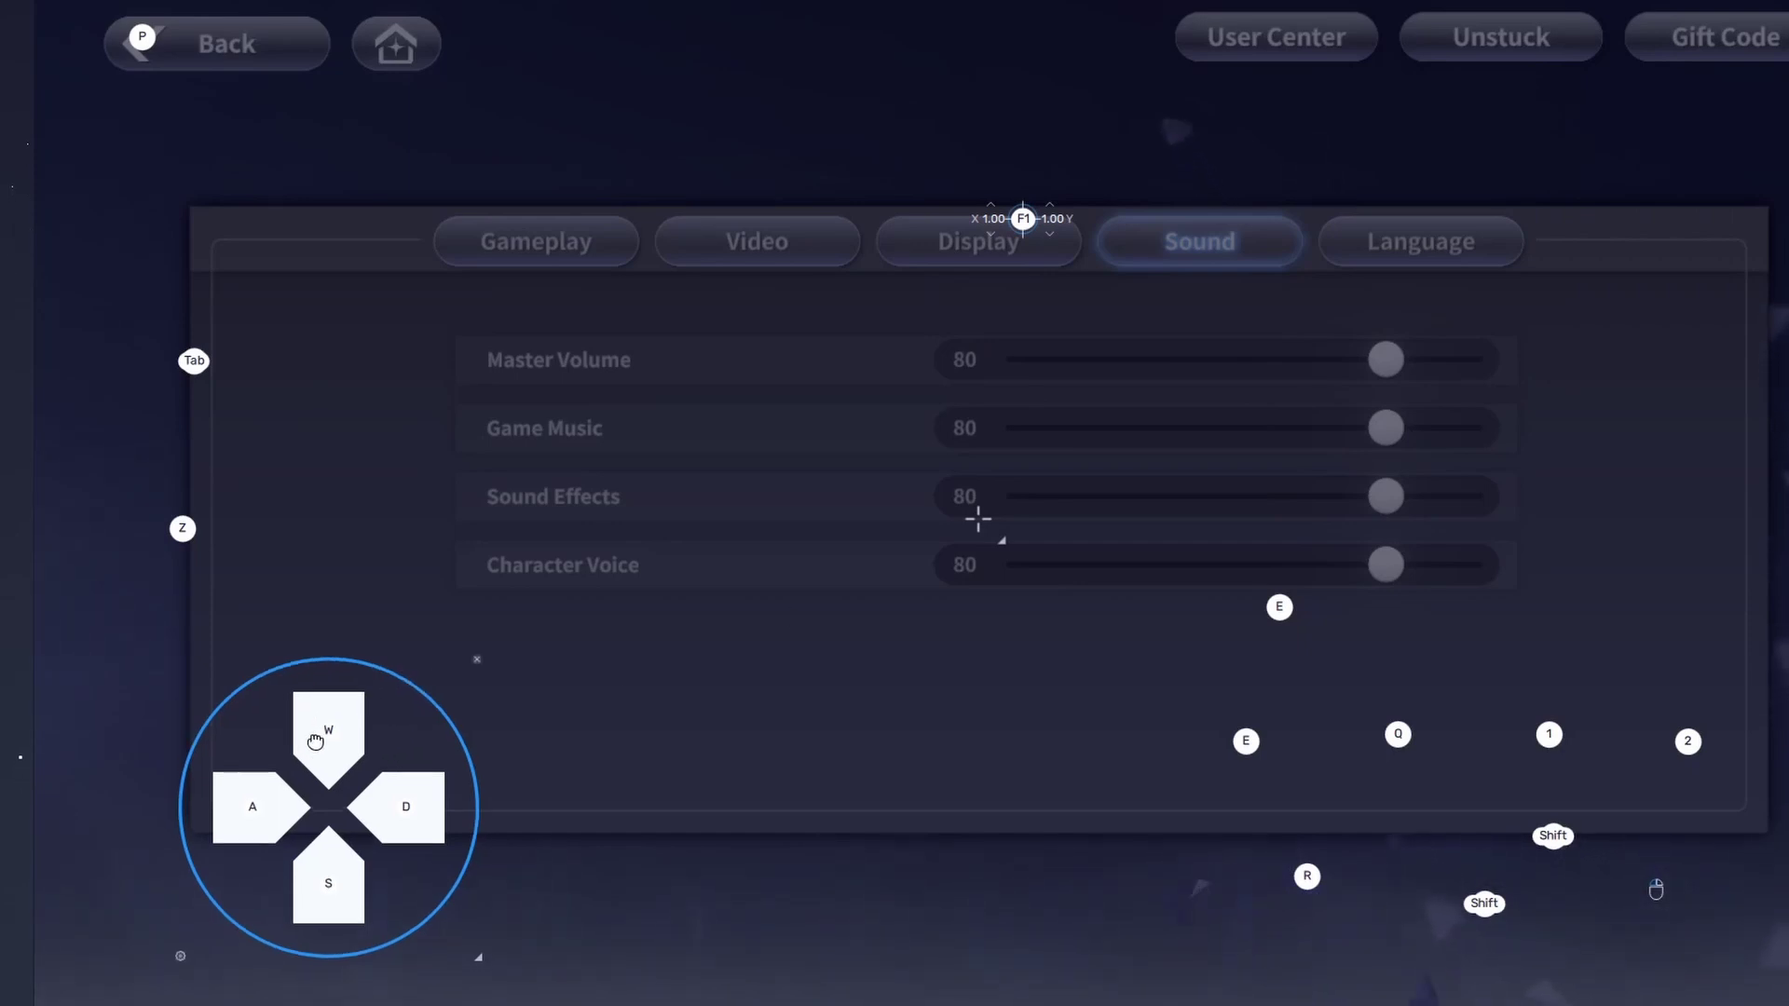
drag(293, 740, 335, 682)
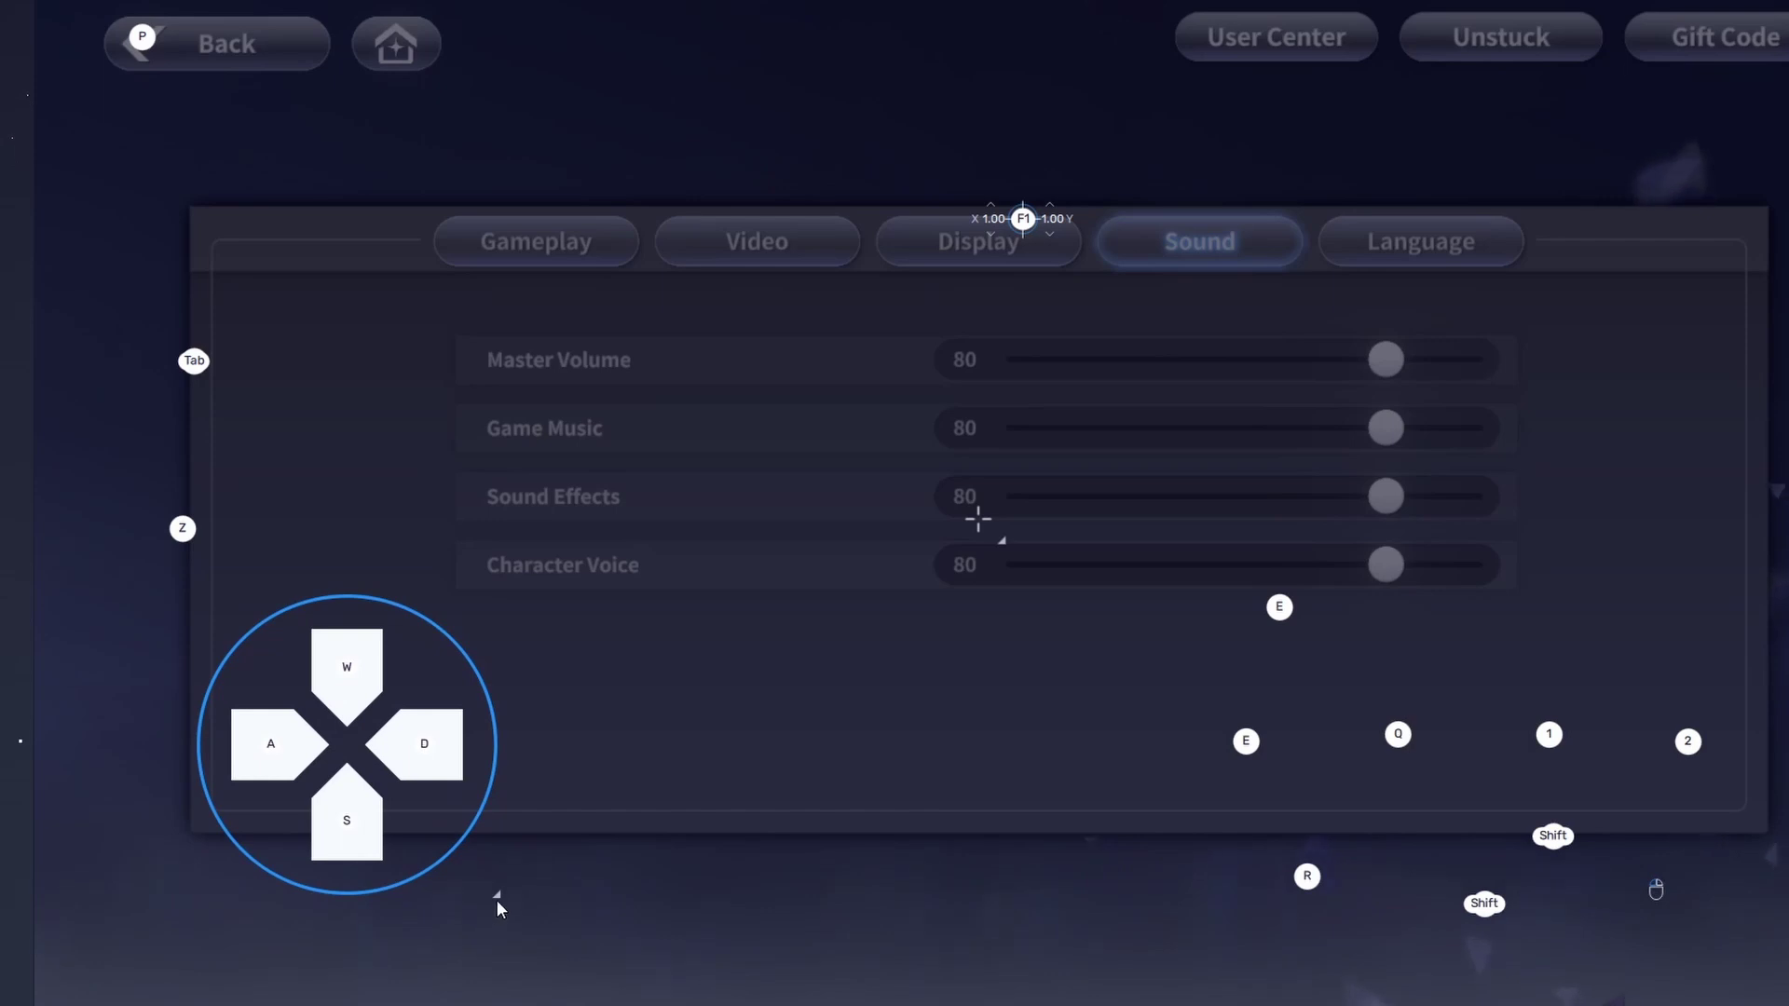
mouse_move(500, 897)
mouse_down()
mouse_move(394, 839)
mouse_move(510, 907)
mouse_up()
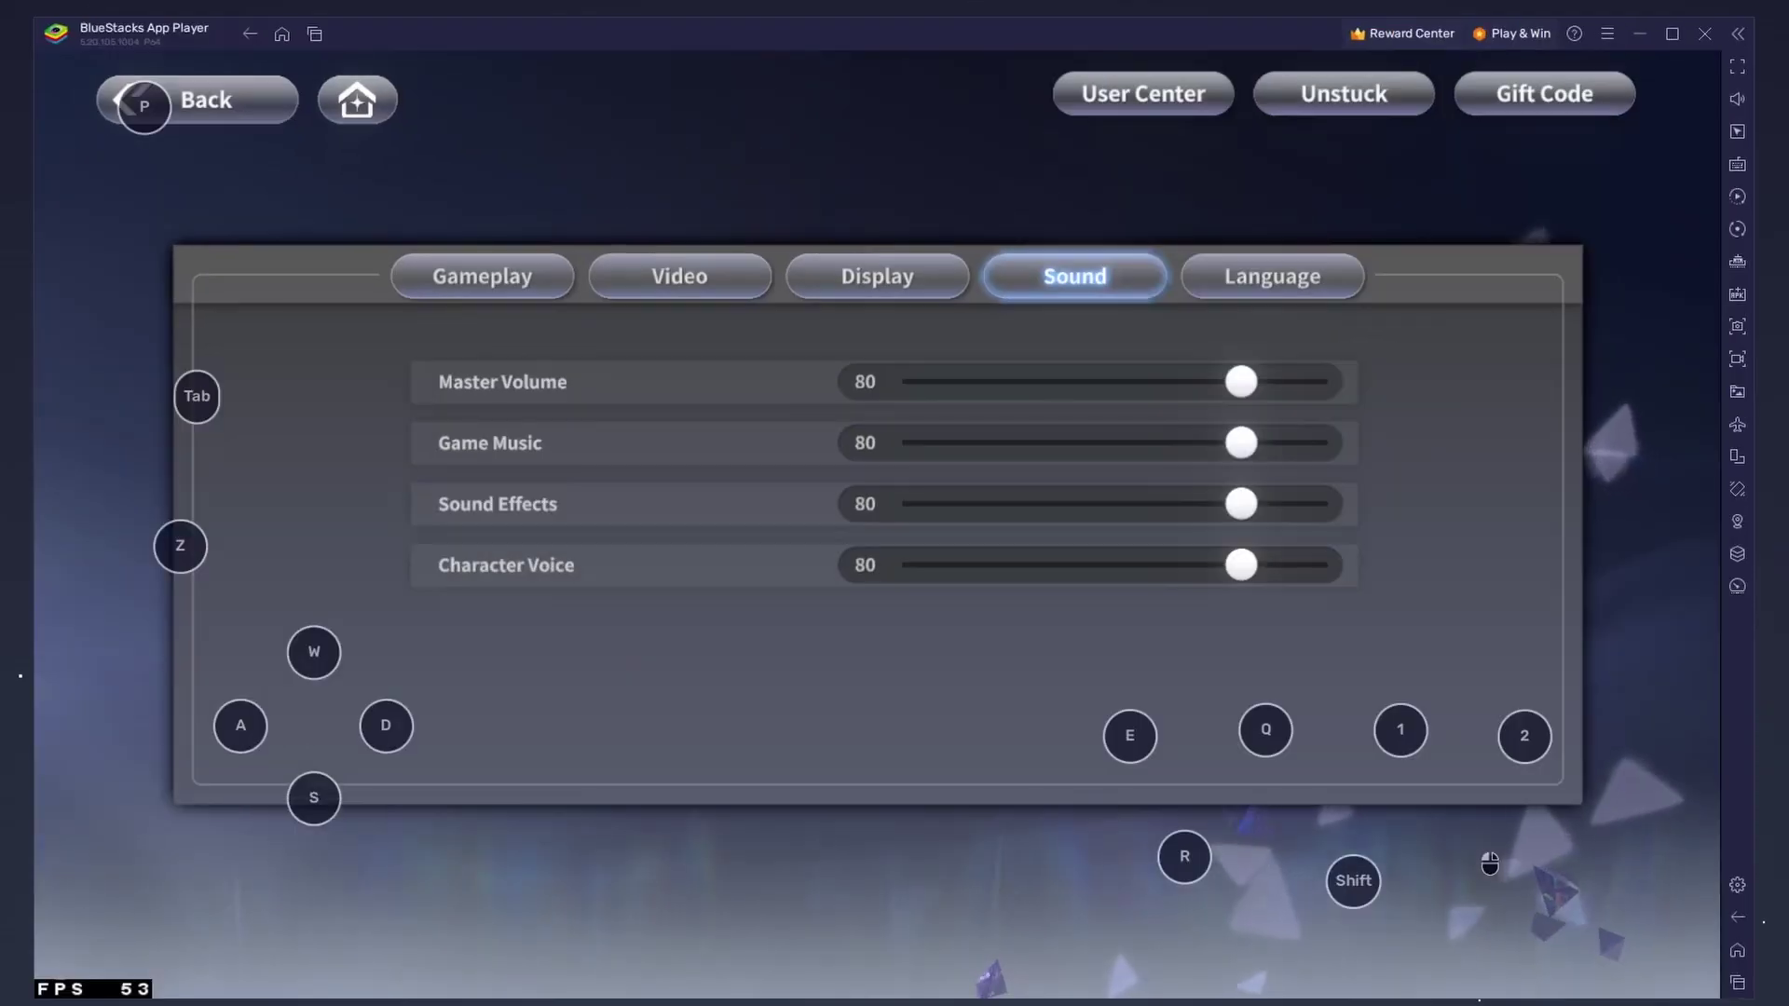
Turn the on-screen controls off and dismiss the game controls options
click(1736, 165)
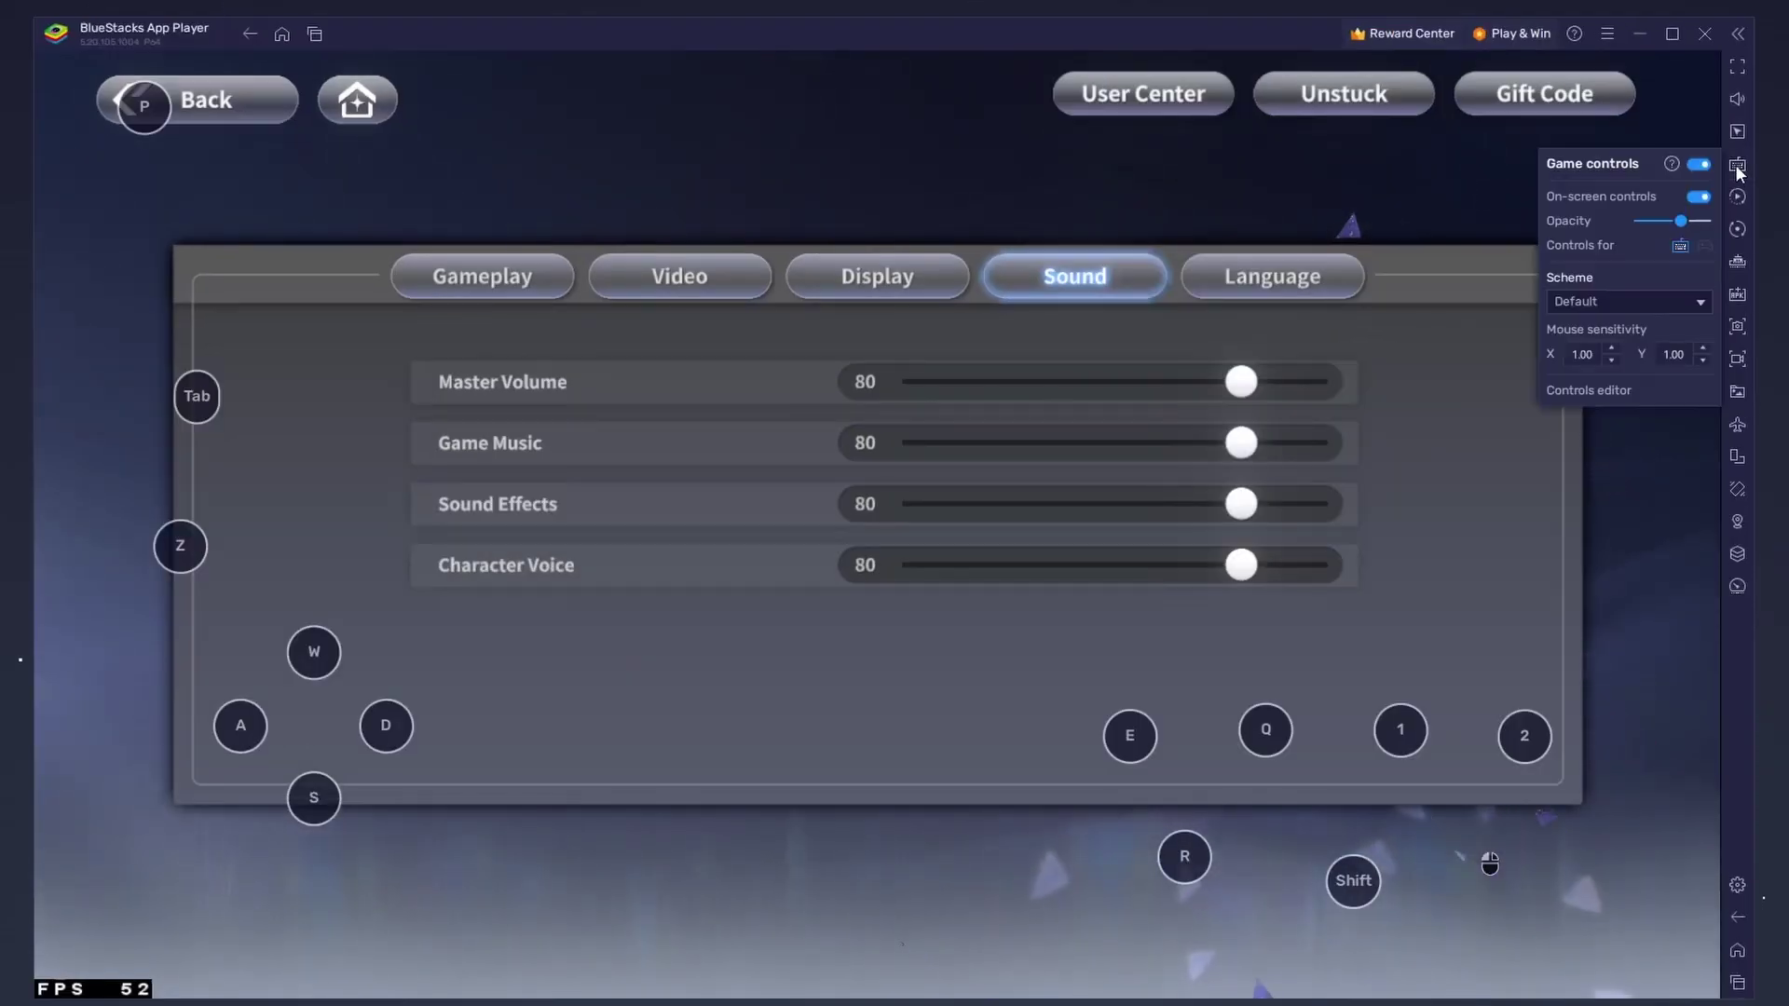
click(1698, 195)
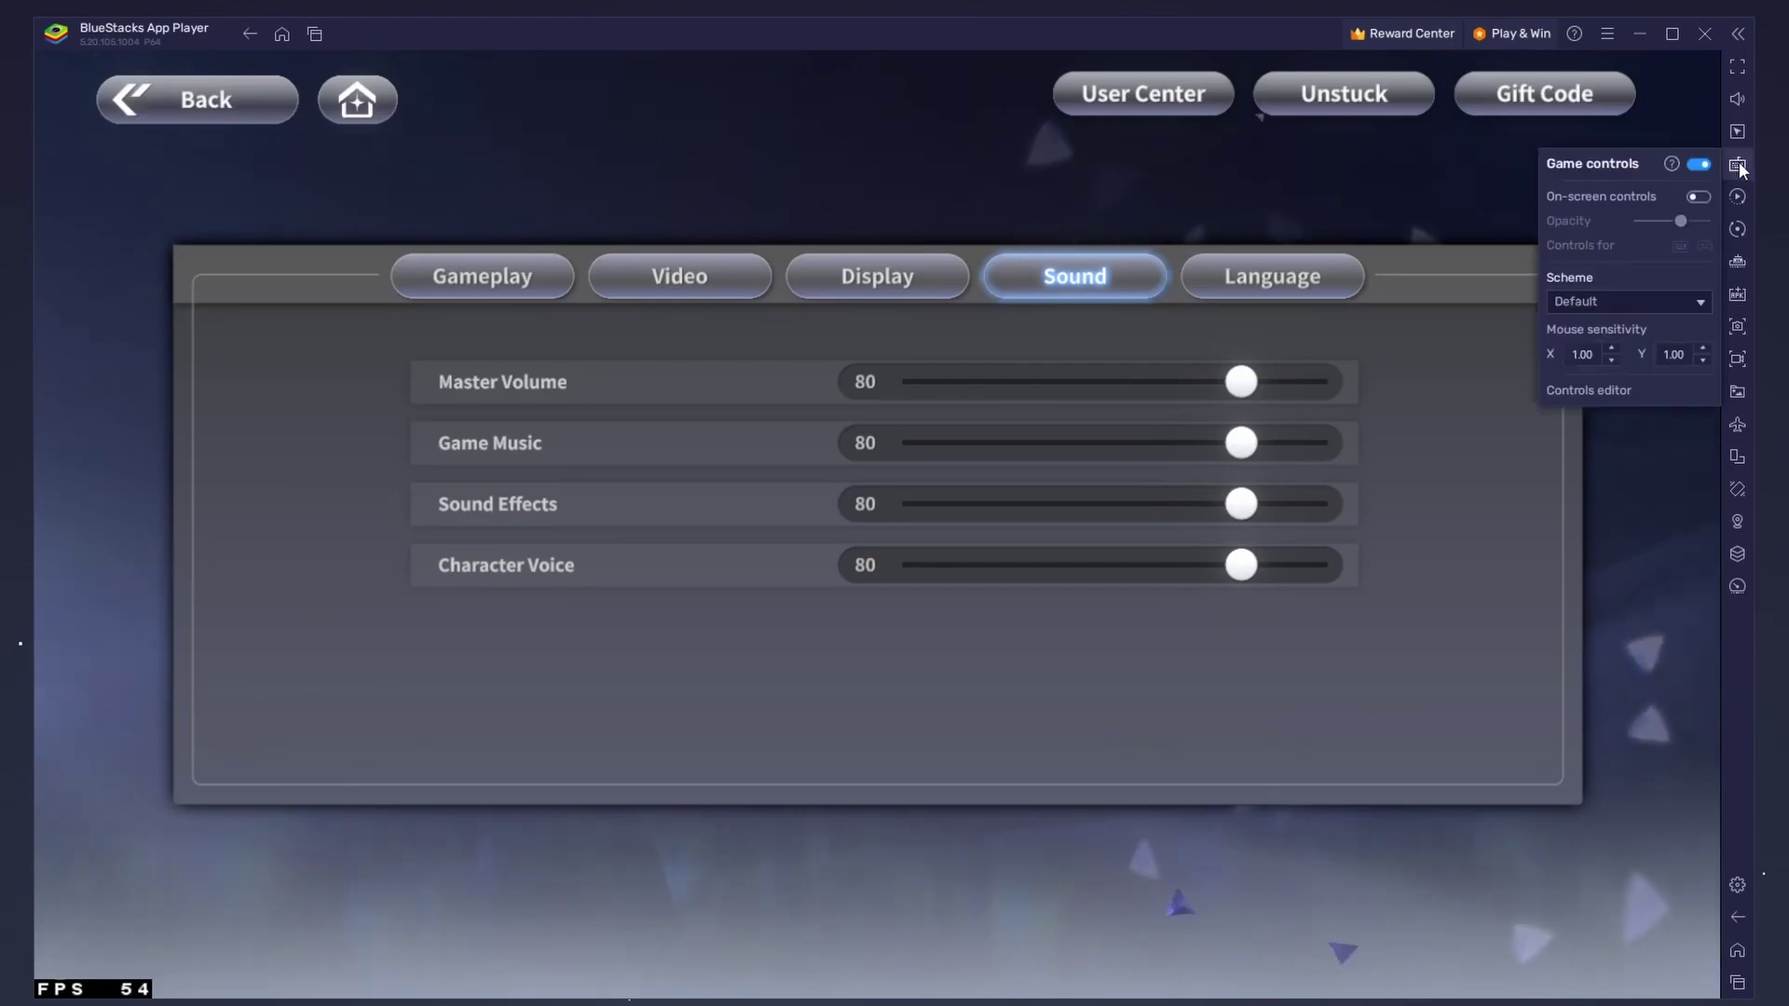
click(1657, 773)
Leave the game's settings and menu, and test the keyboard movement by running the character around the lounge
click(1737, 918)
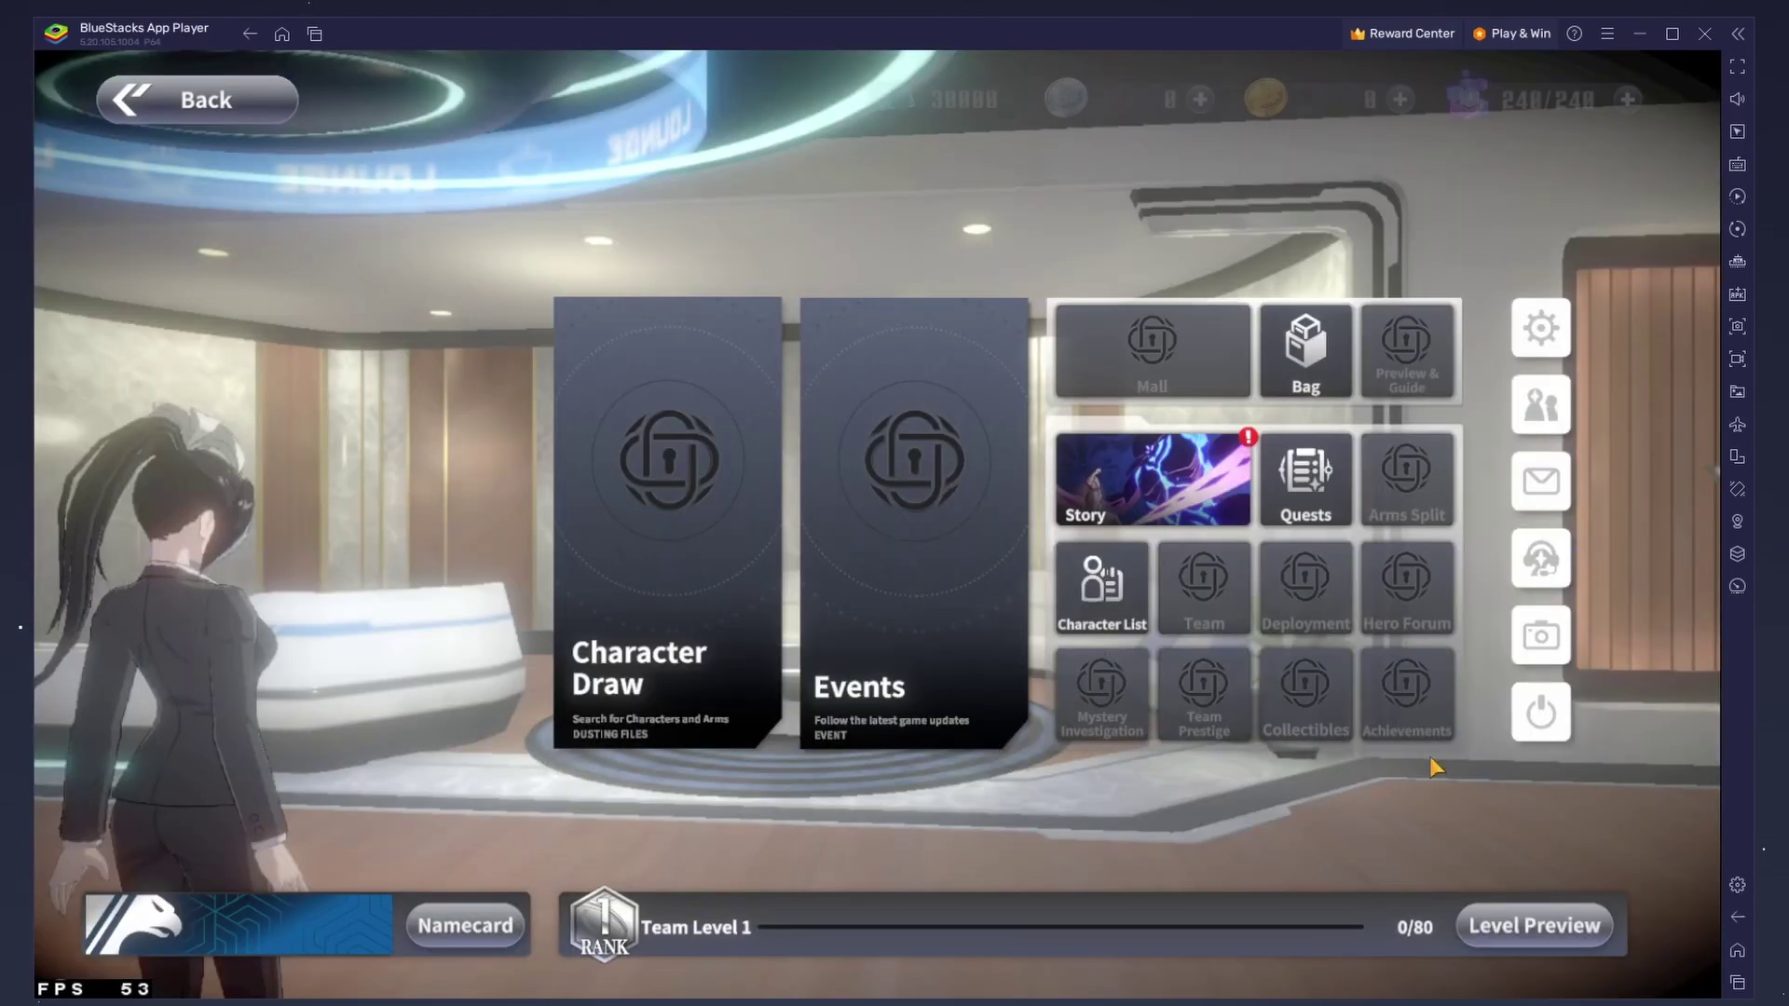
click(224, 112)
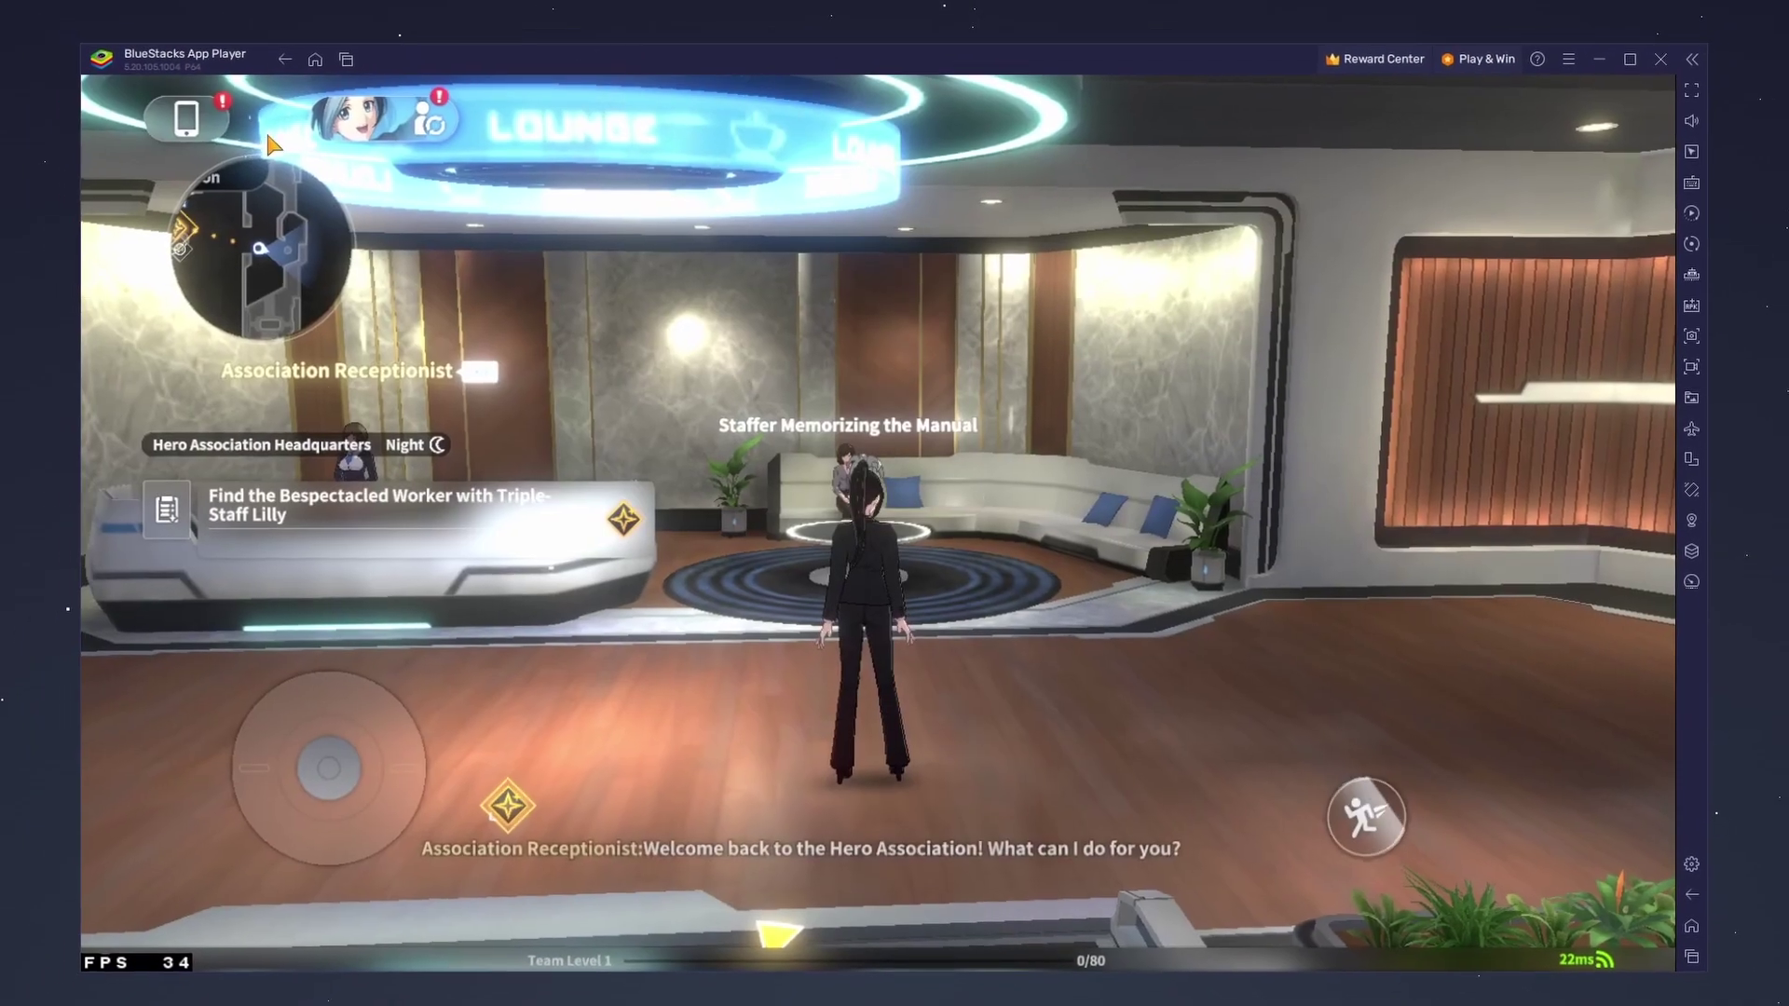
key(s)
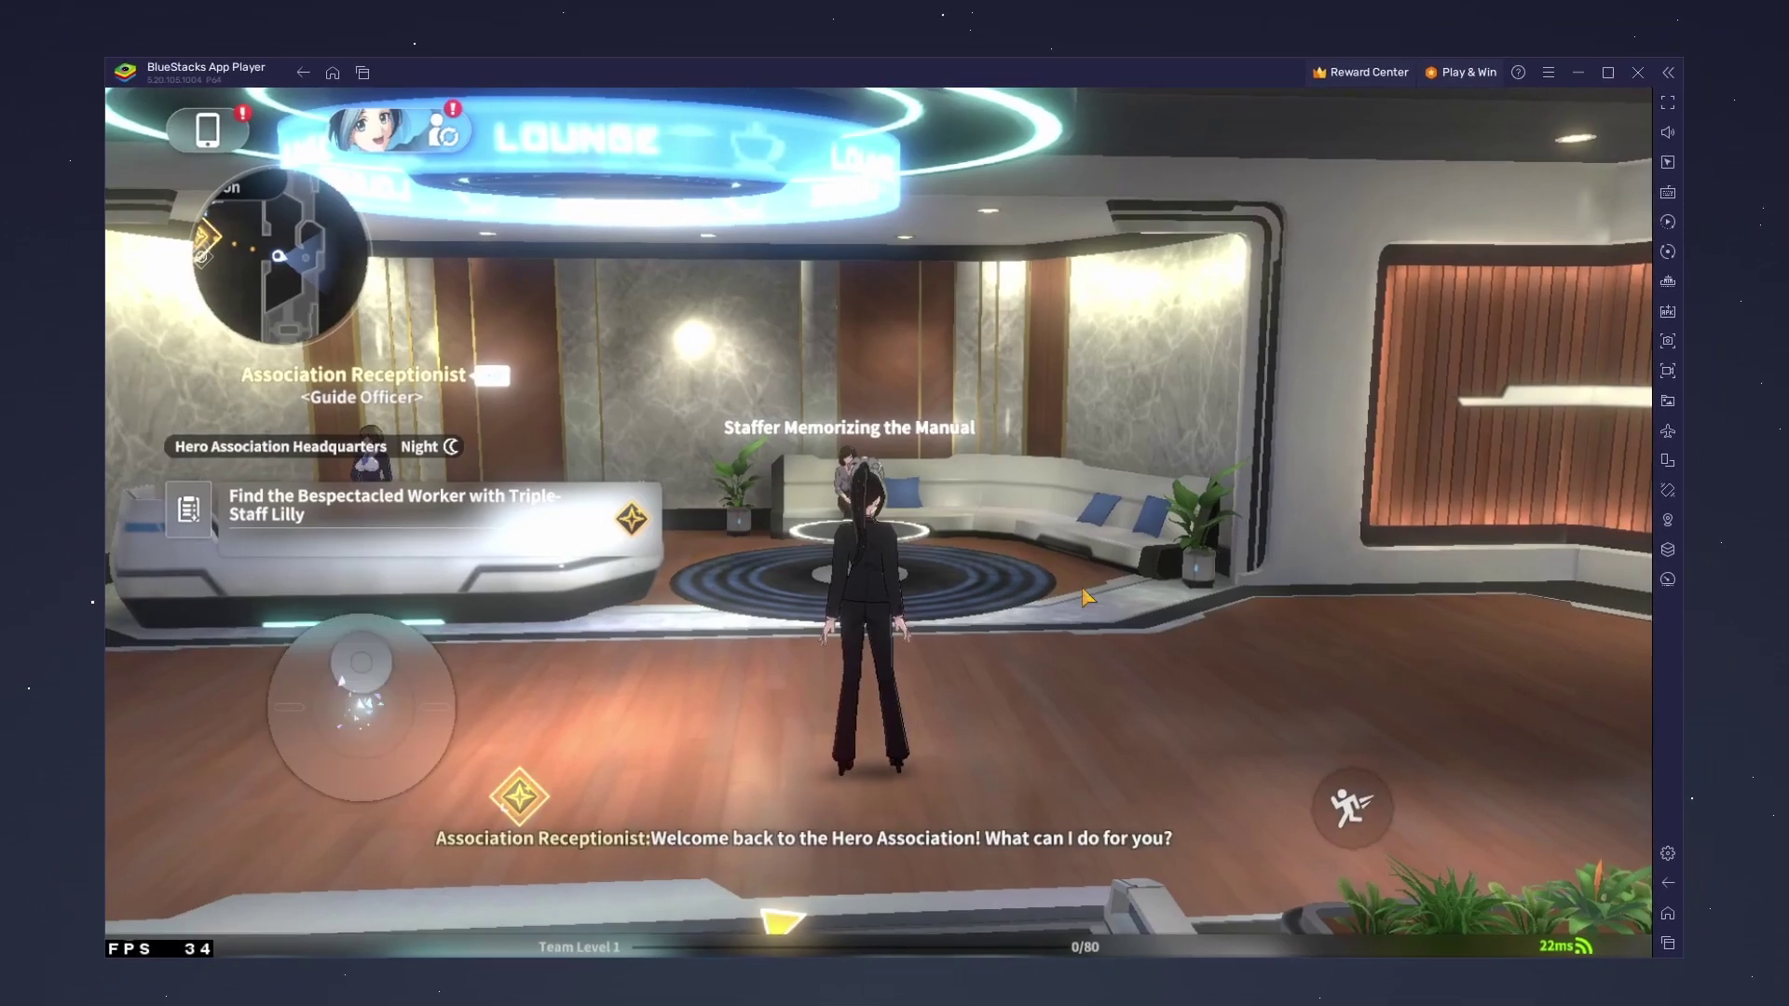
key(d)
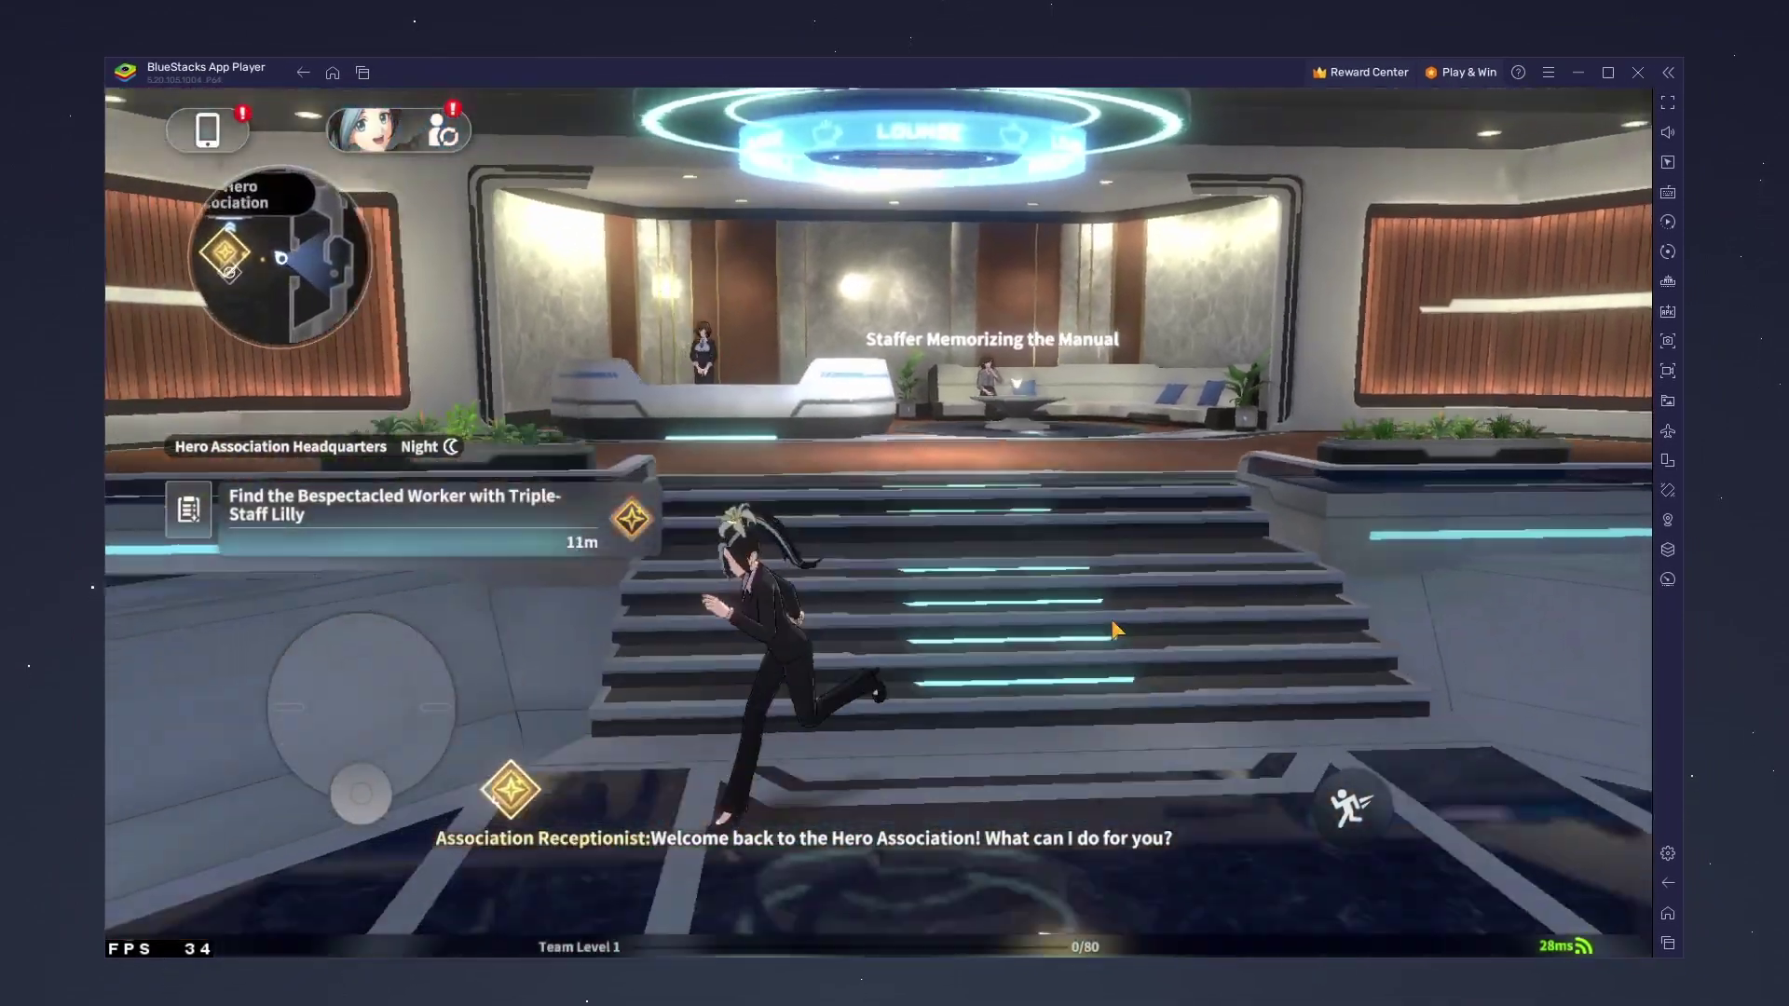